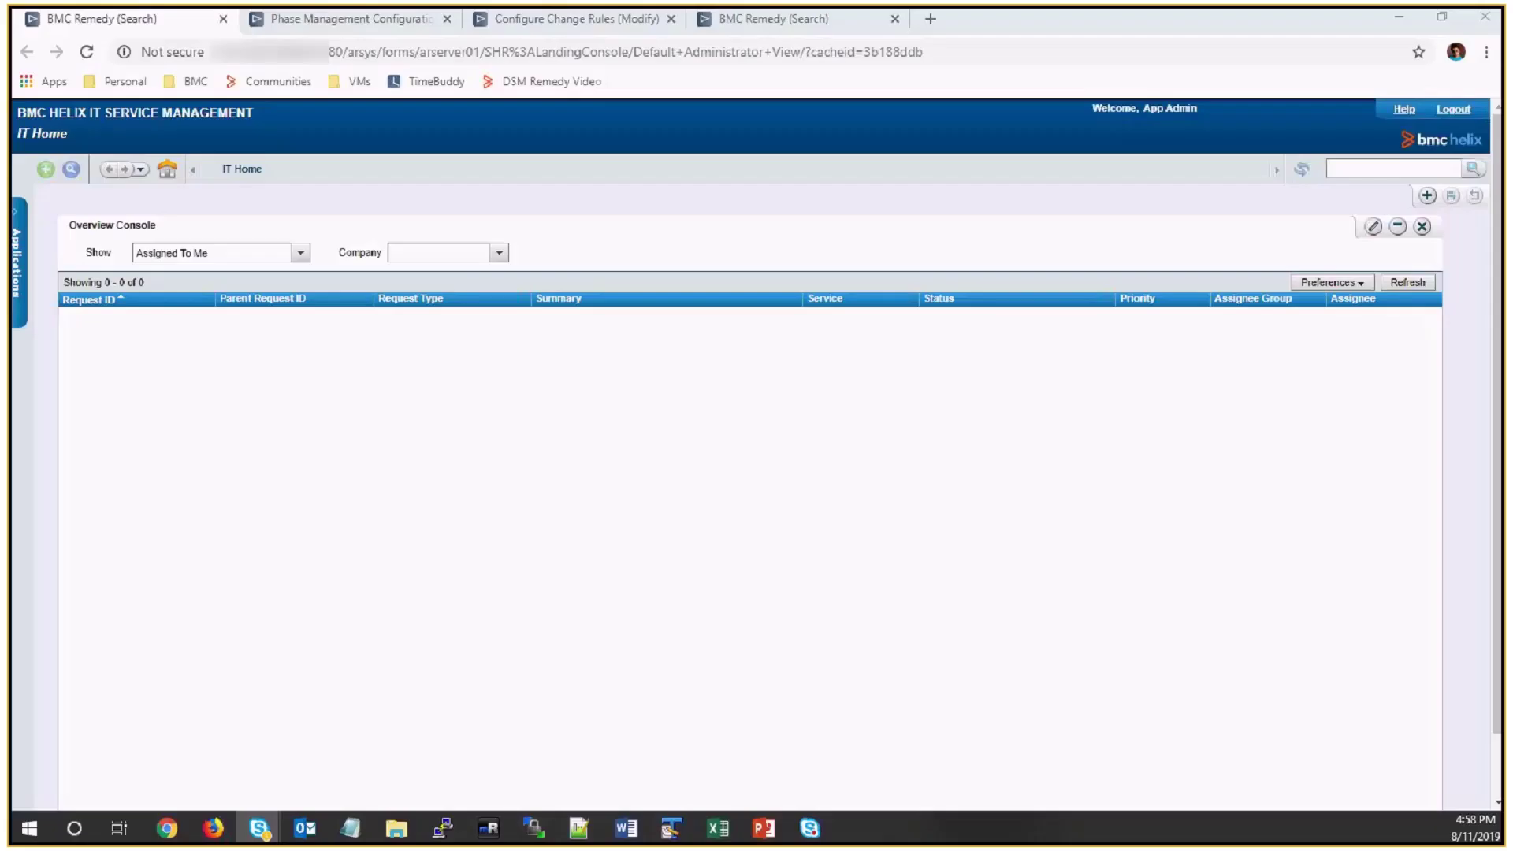
Open the custom configuration section of the Application Administration Console
click(21, 234)
mouse_move(146, 307)
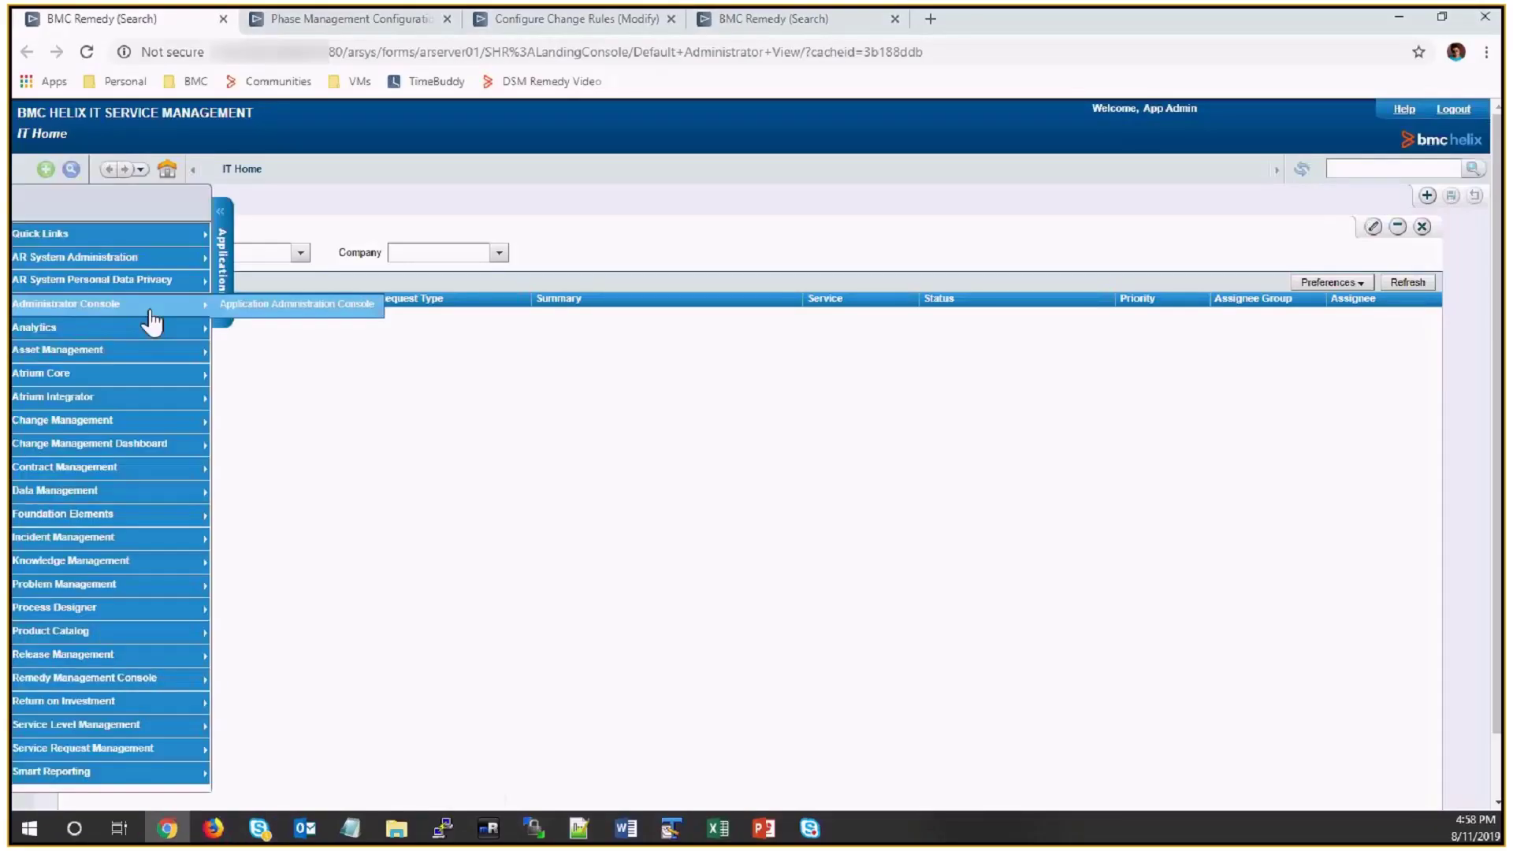
click(290, 314)
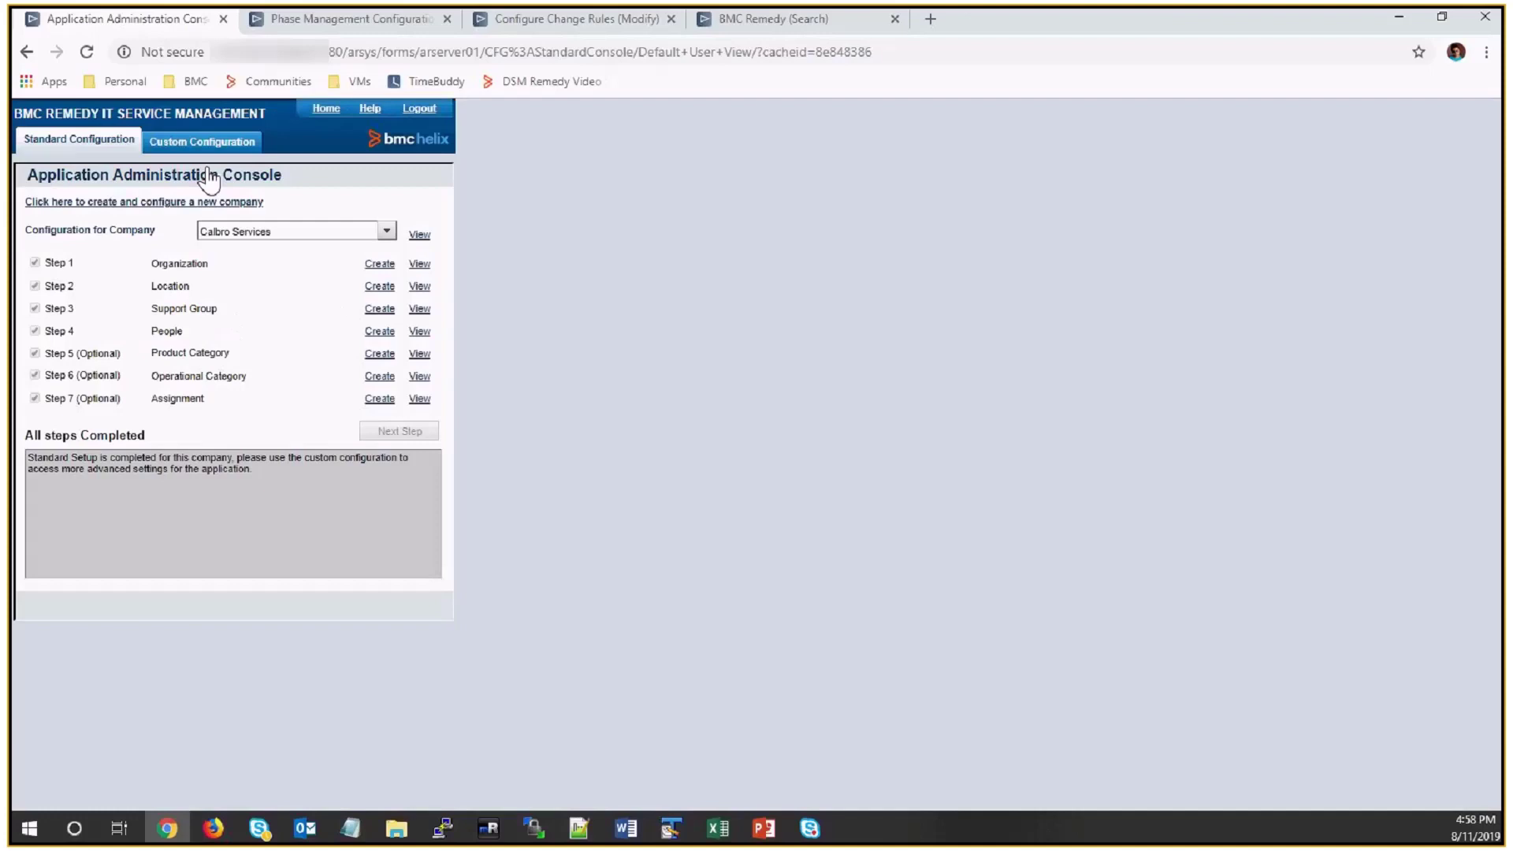
click(207, 142)
Expand Task Management System > Integration in the application settings to locate Phase Management Configuration
scroll(65, 430, down, 1)
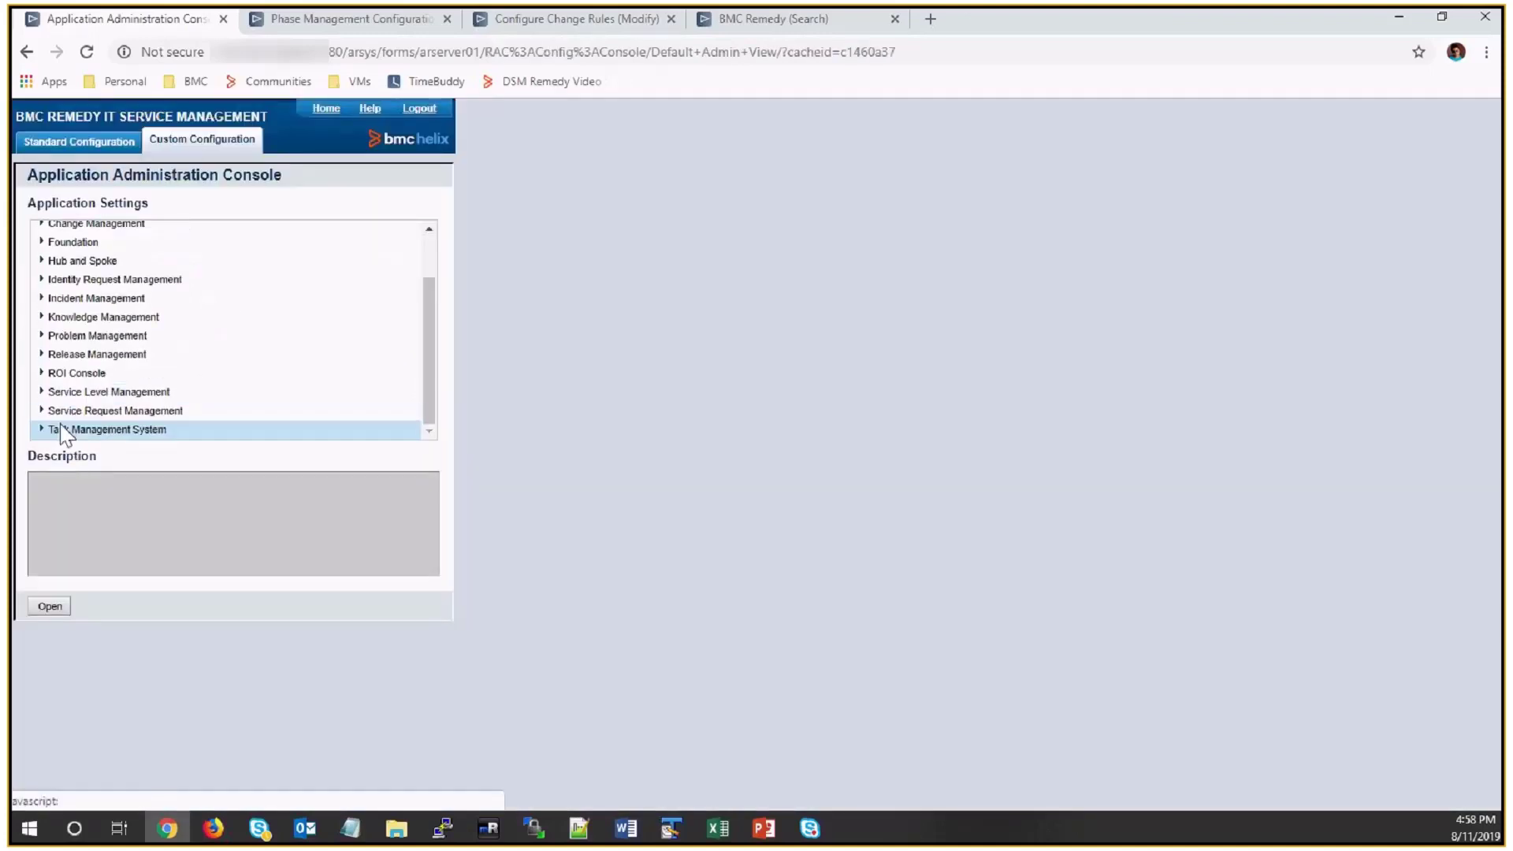
double_click(65, 430)
double_click(89, 393)
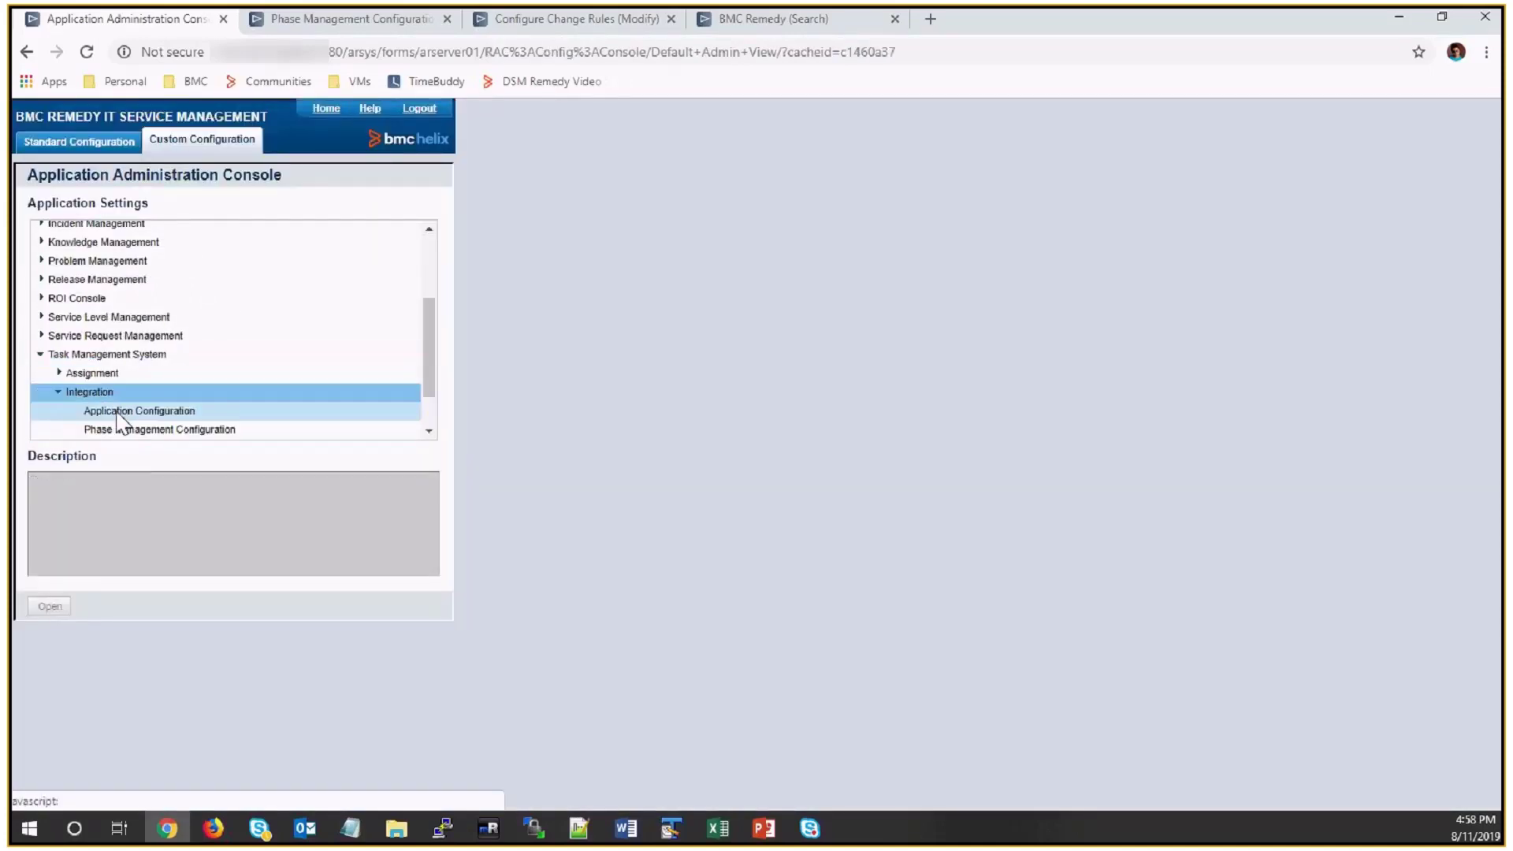
click(141, 374)
Examine the Phase Management Configuration records and the activation status of the Review, Business Approval and Implementation phases
click(331, 22)
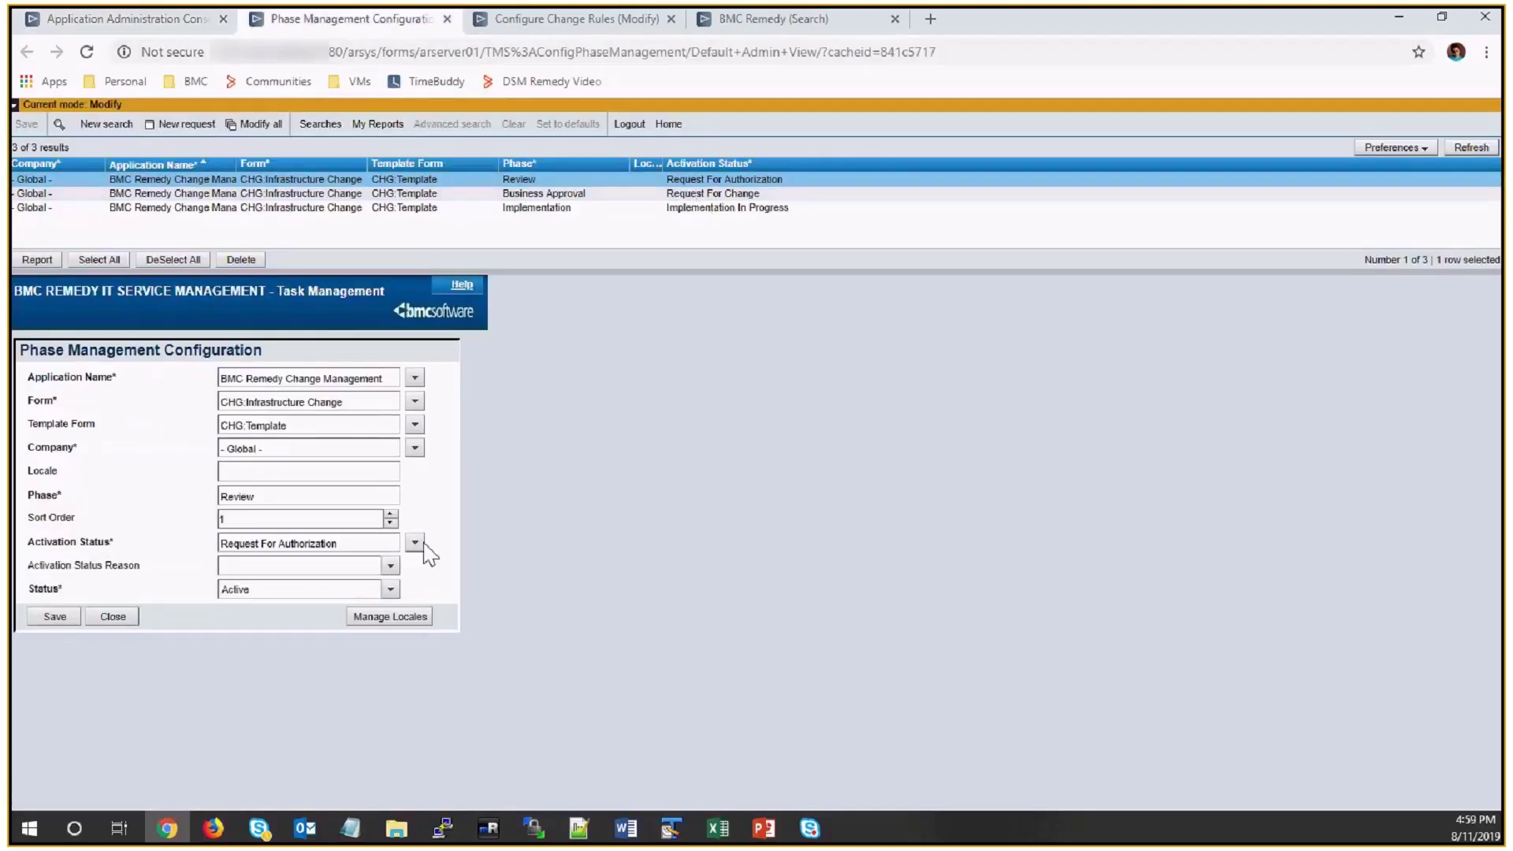
click(503, 195)
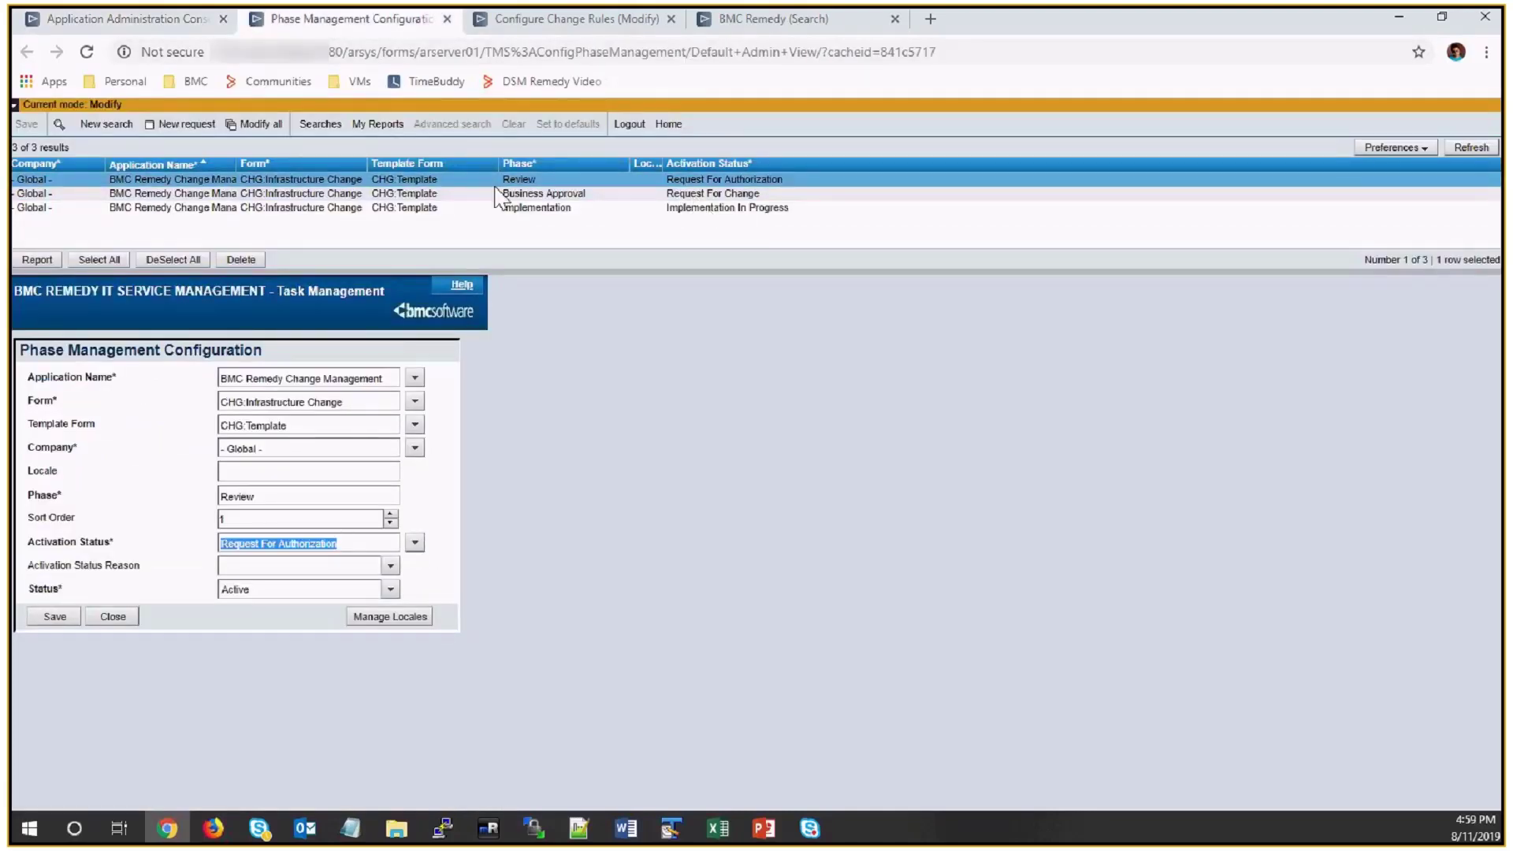
click(526, 207)
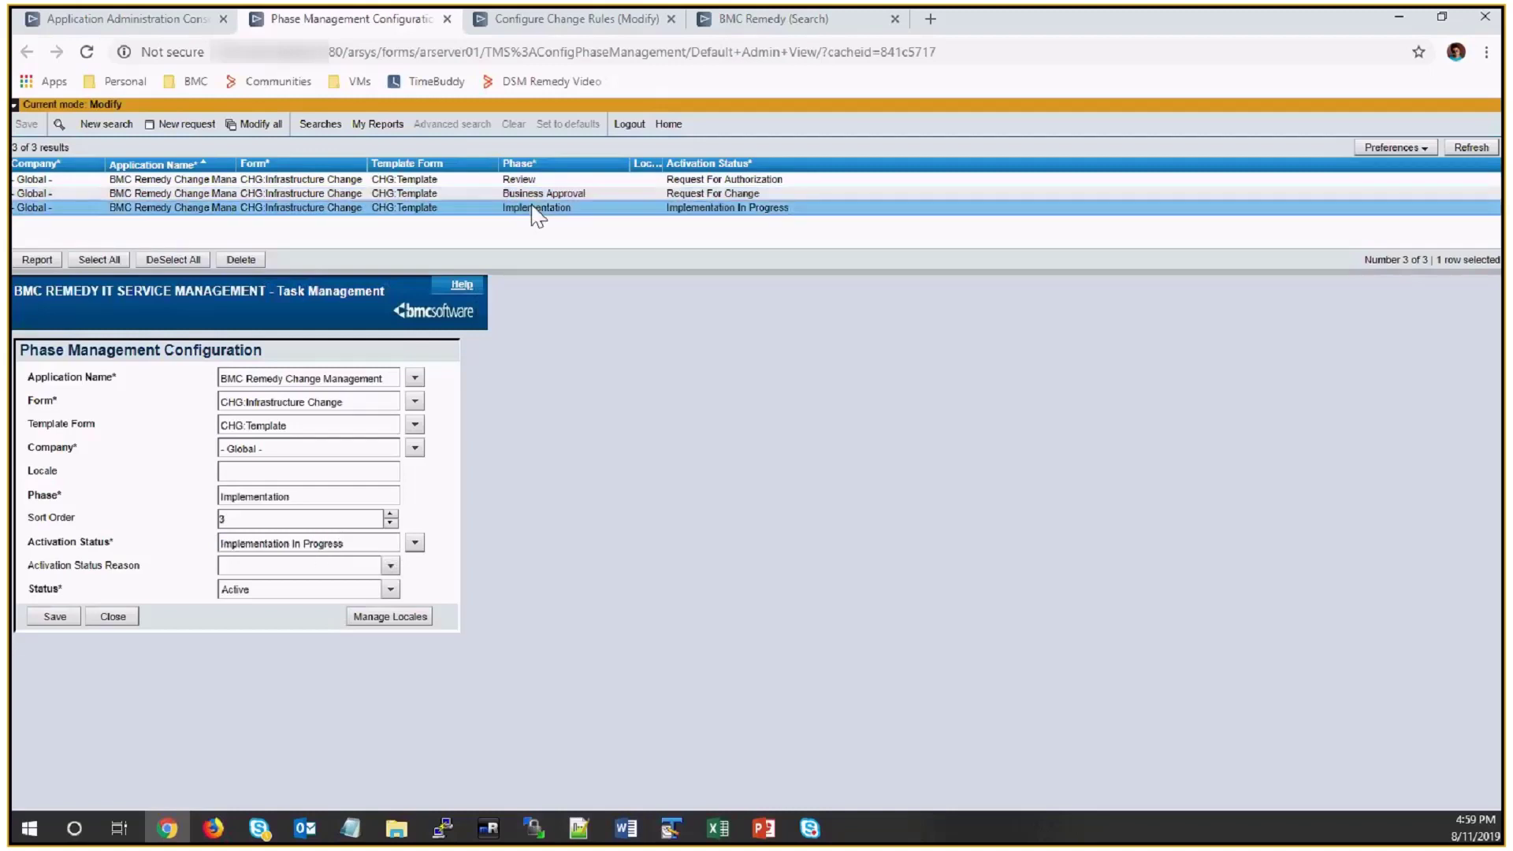
Back in the Application Administration Console, expand Change Management > Advanced Options to locate Rules
click(152, 23)
scroll(126, 334, up, 3)
click(39, 285)
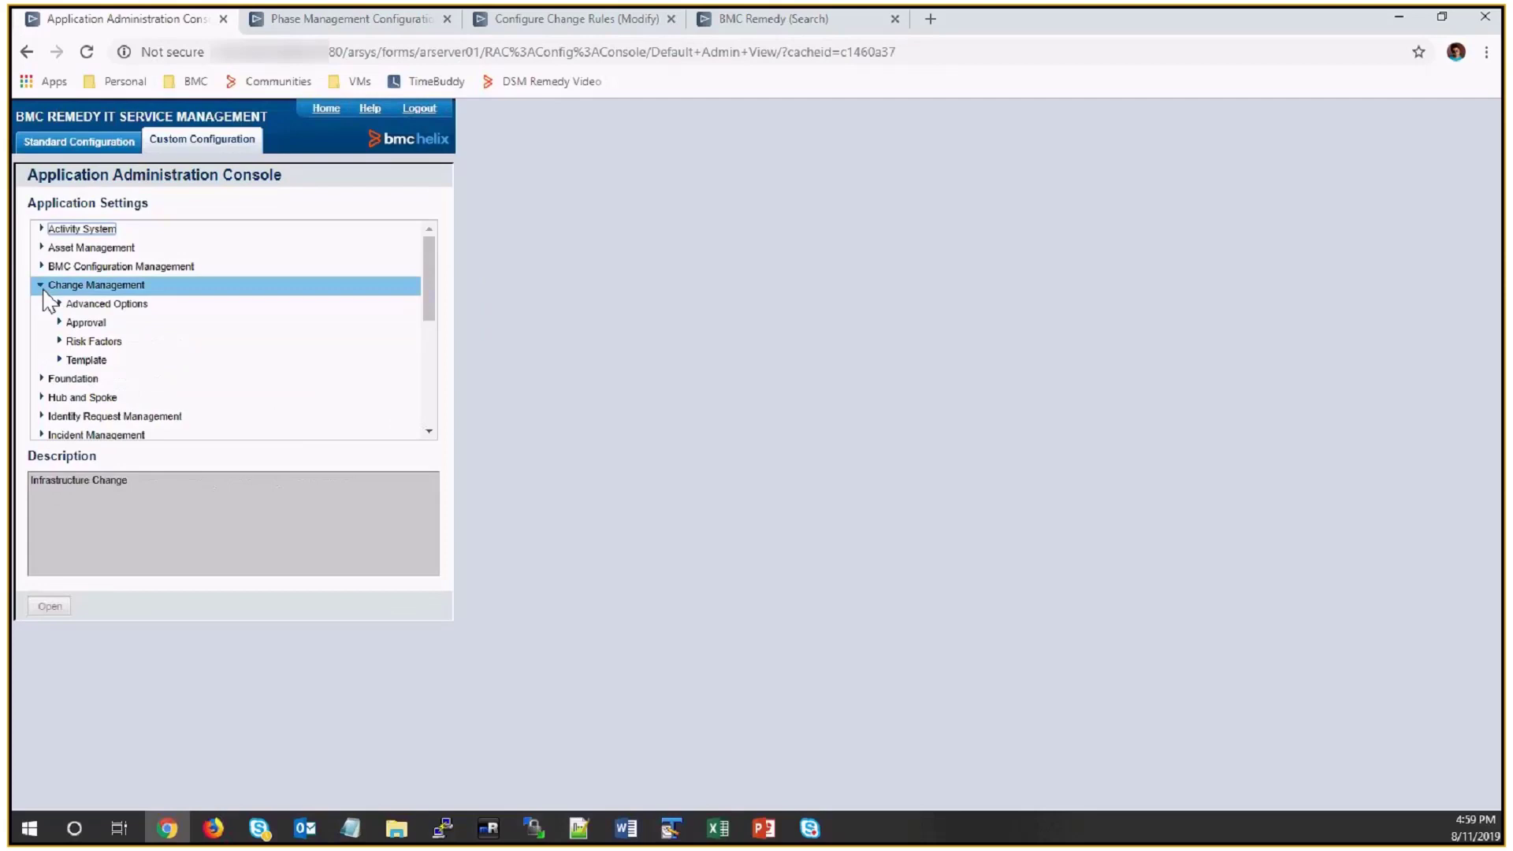
click(57, 305)
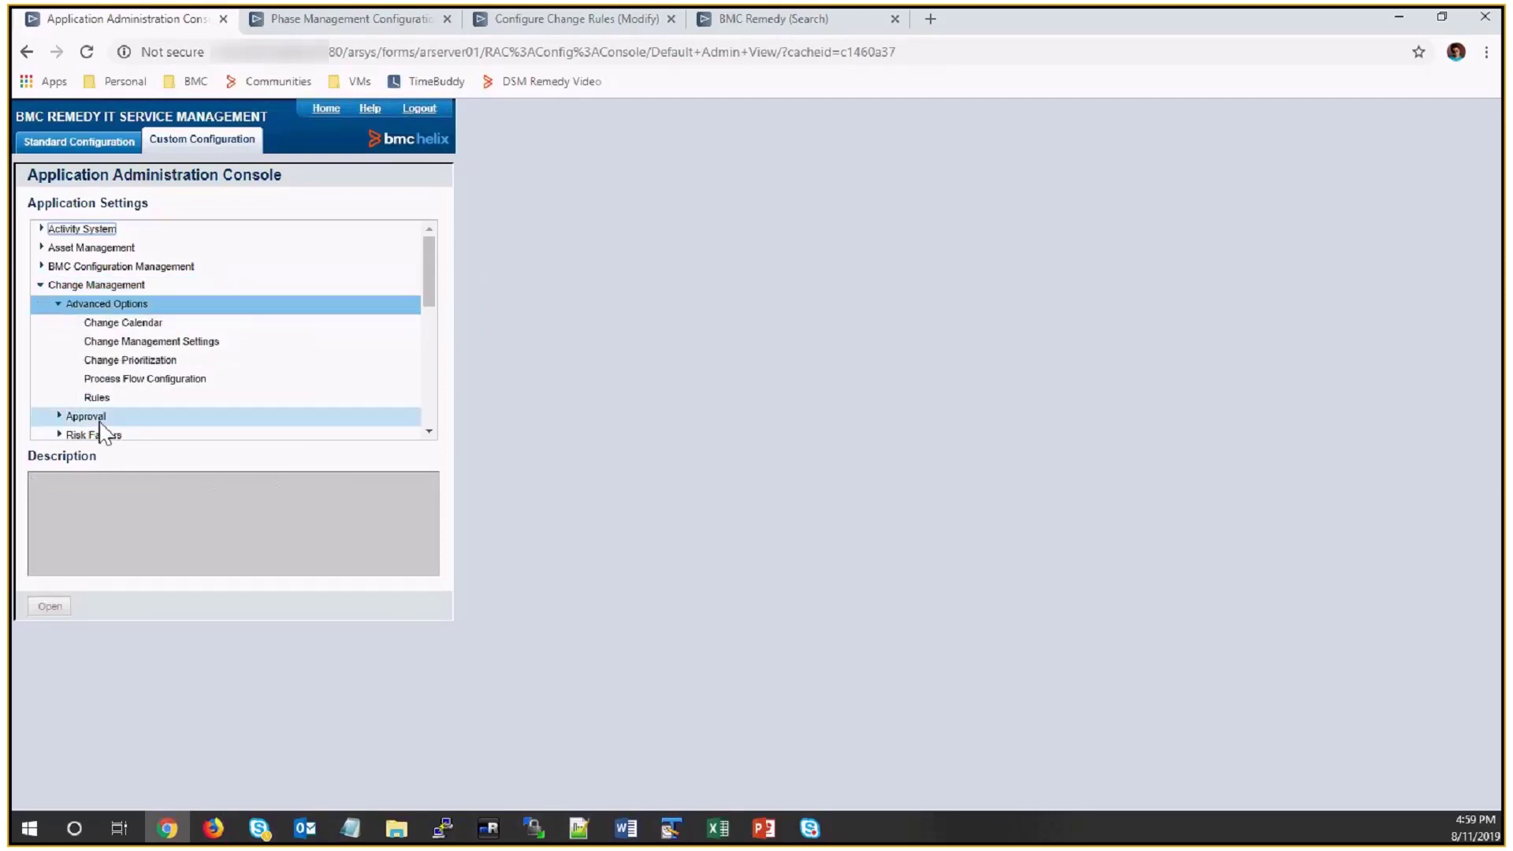
Examine the Enable Task Phase Management options in the global Change Configuration Rules
click(547, 24)
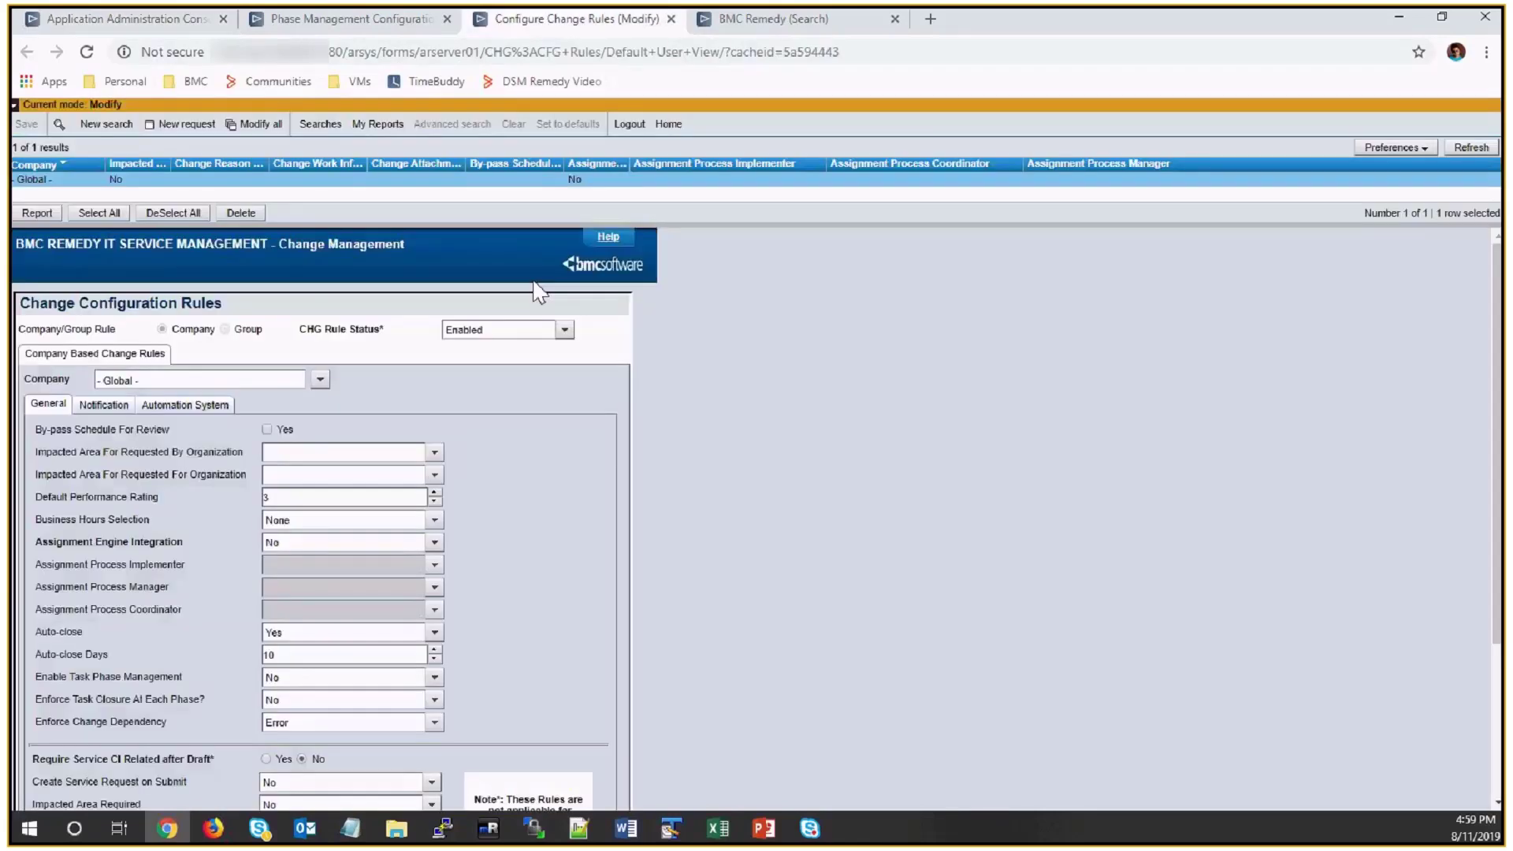
scroll(675, 424, down, 2)
click(321, 489)
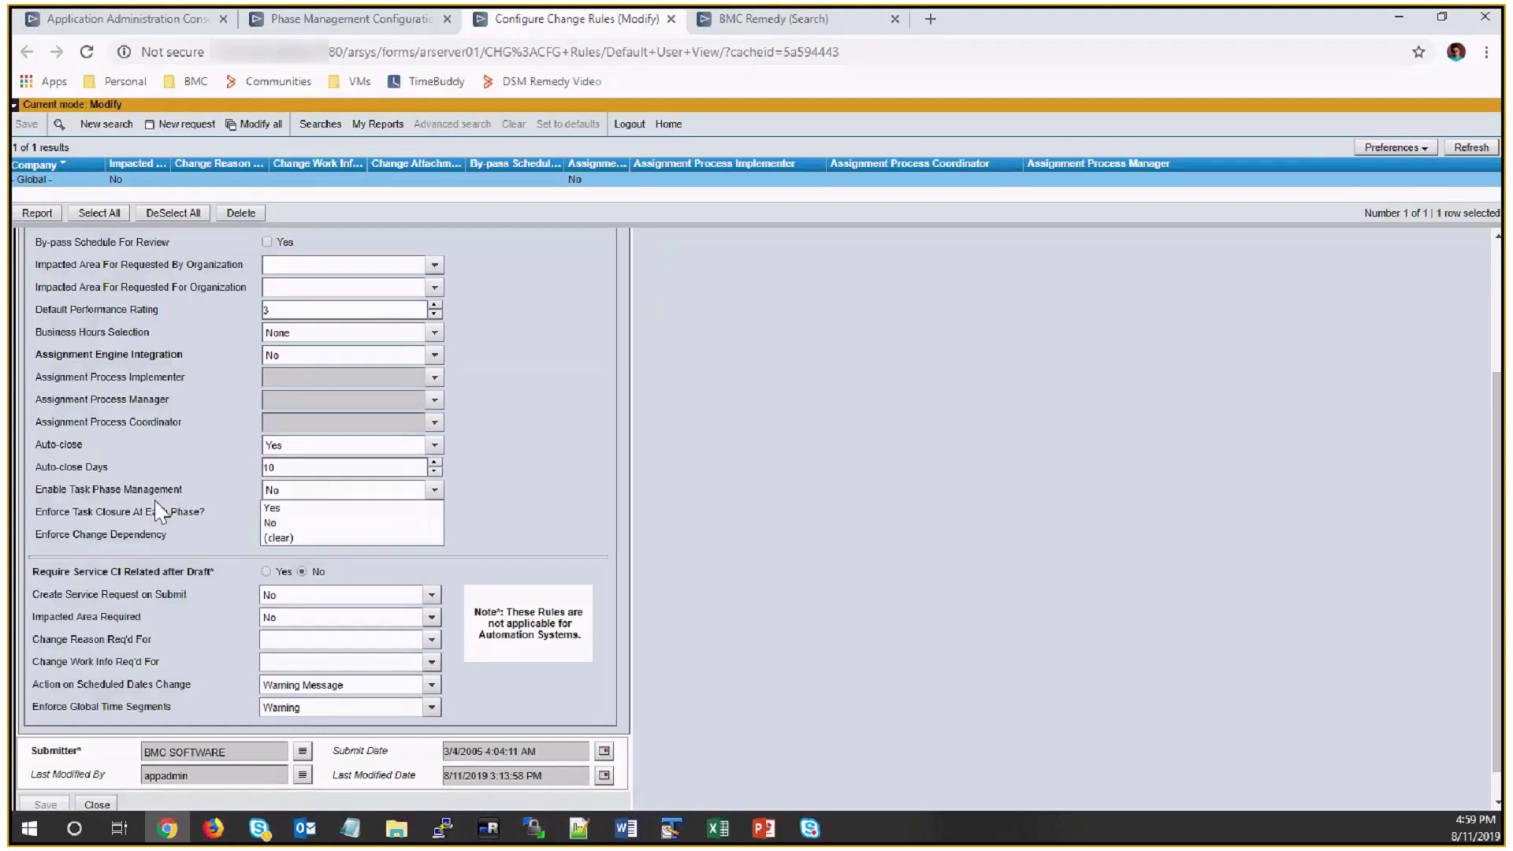
Create a change request with the summary "wihtout task phase", Change Coordinator as coordinator and Change Manager as manager, in the Change Management group
click(845, 31)
click(45, 240)
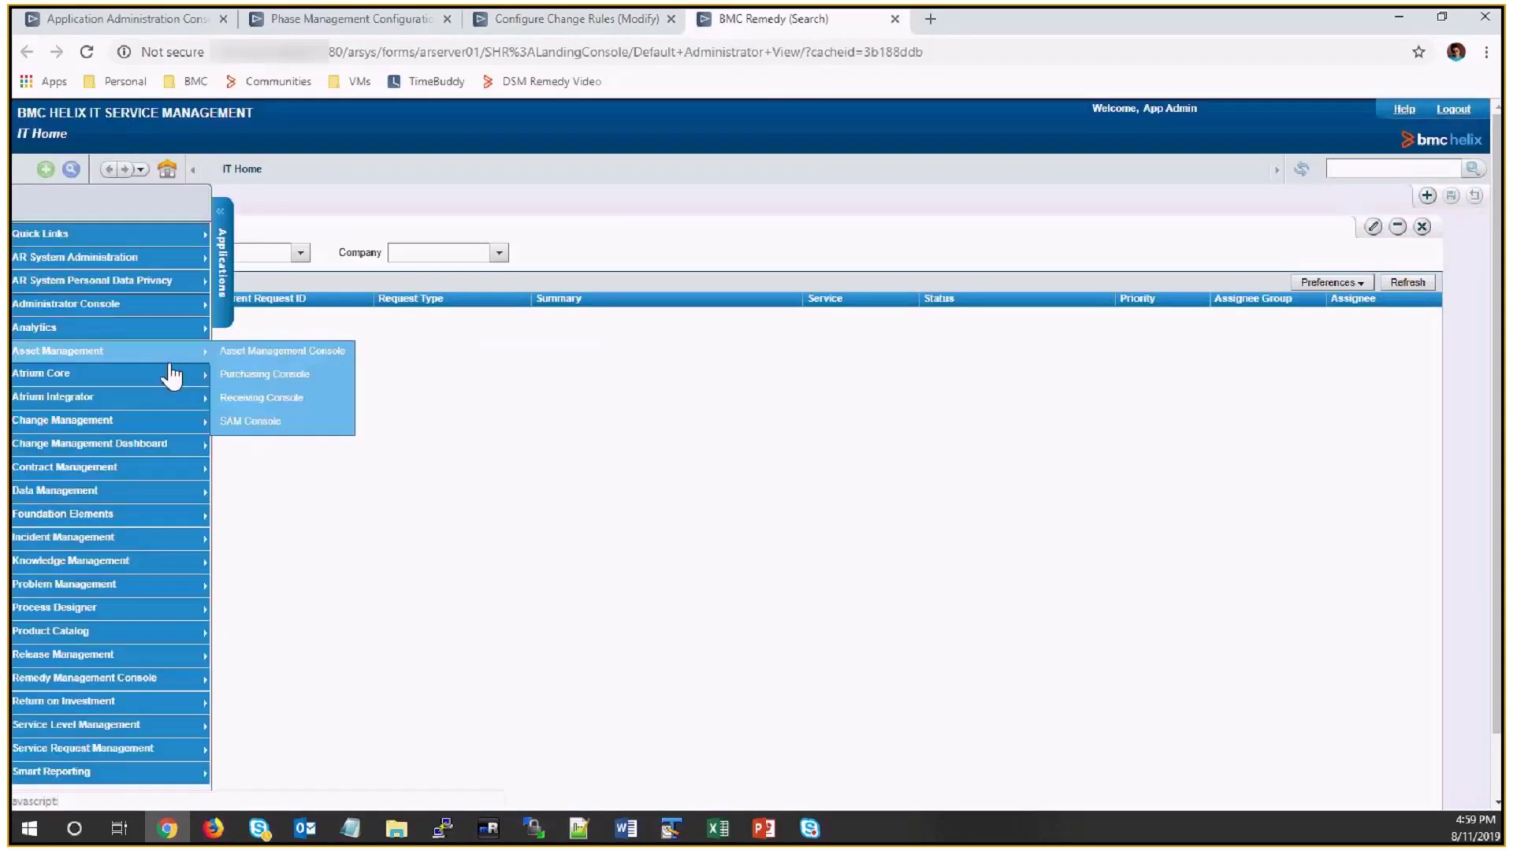
click(276, 423)
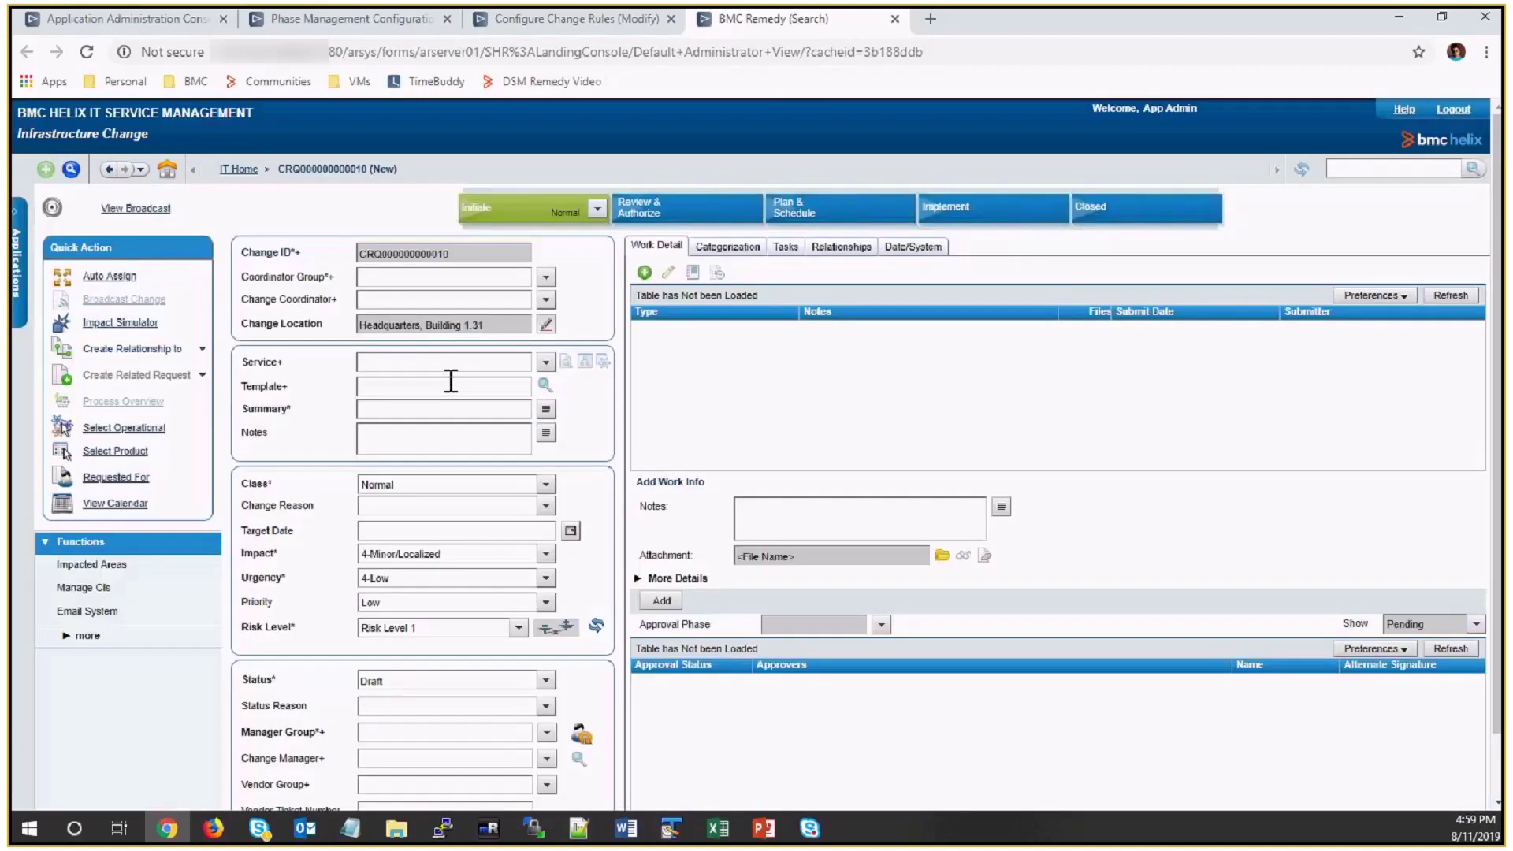
click(452, 410)
text(wihtout task phase)
scroll(607, 419, down, 1)
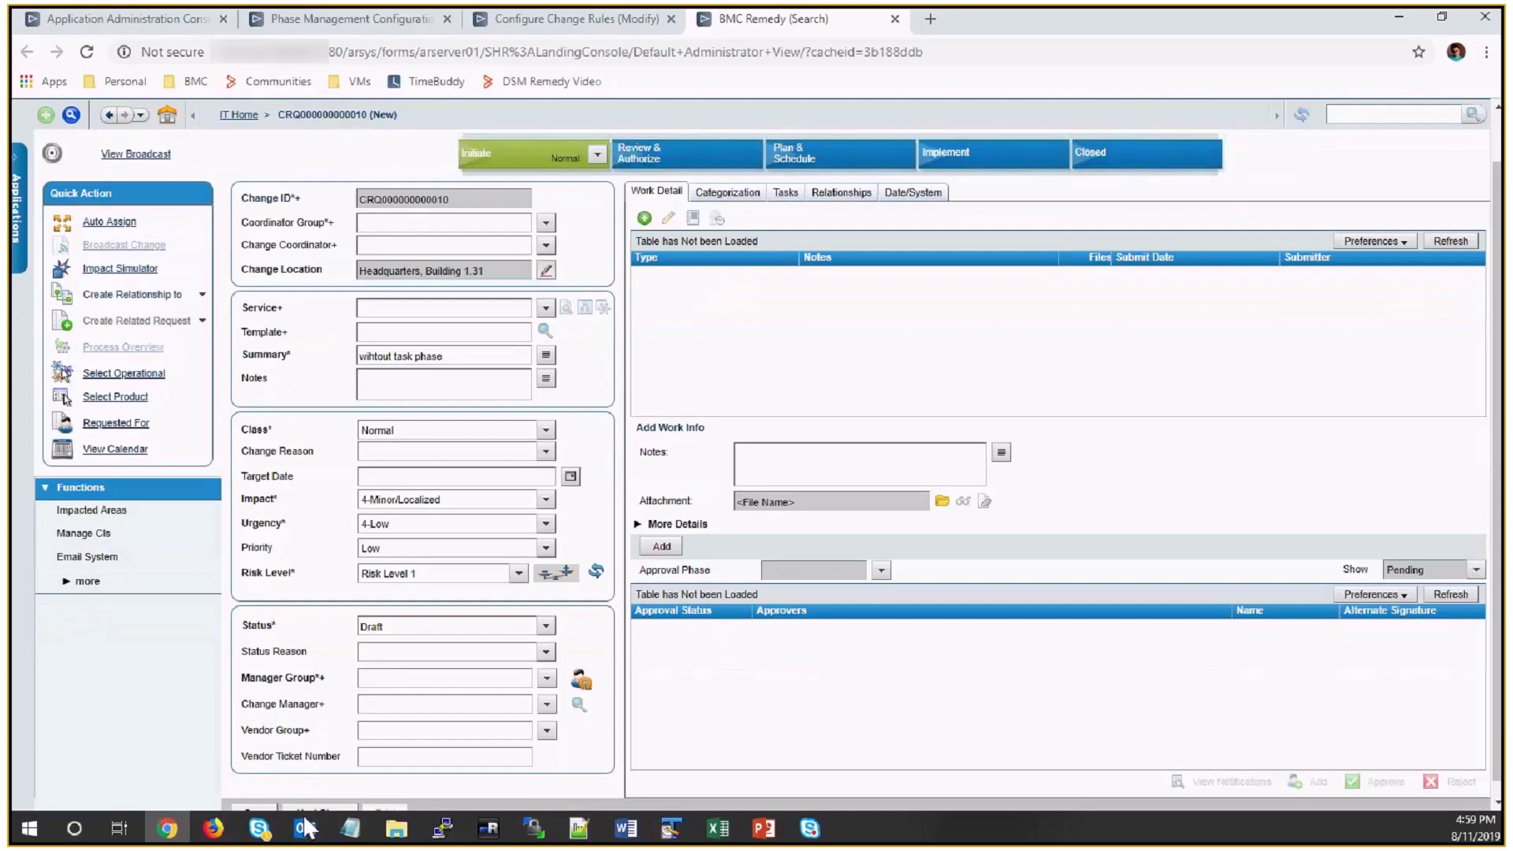
click(309, 808)
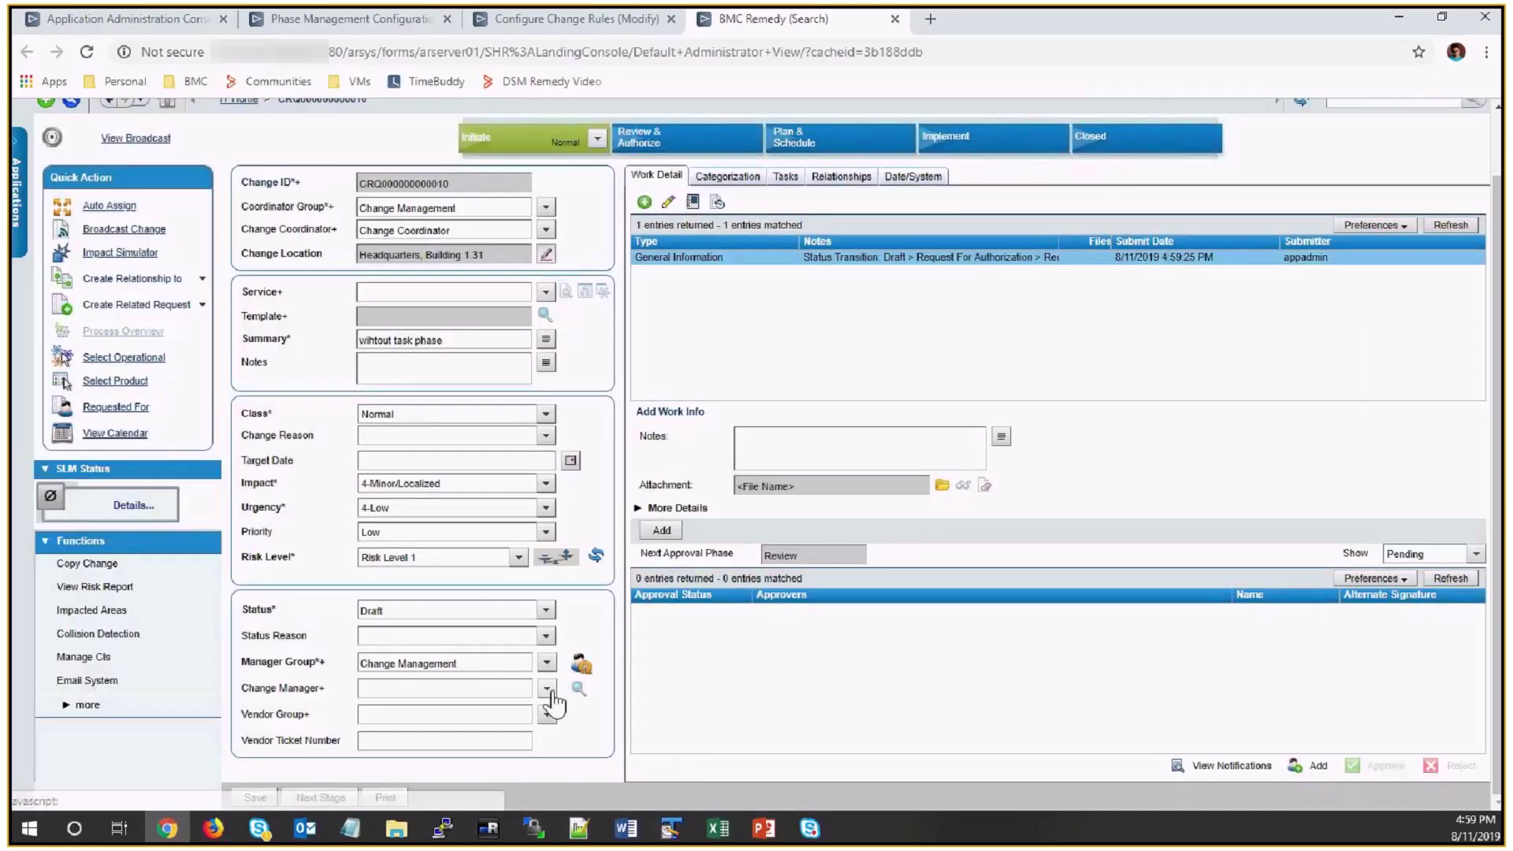
Start an ad hoc task named "Ad" for the change request
click(785, 178)
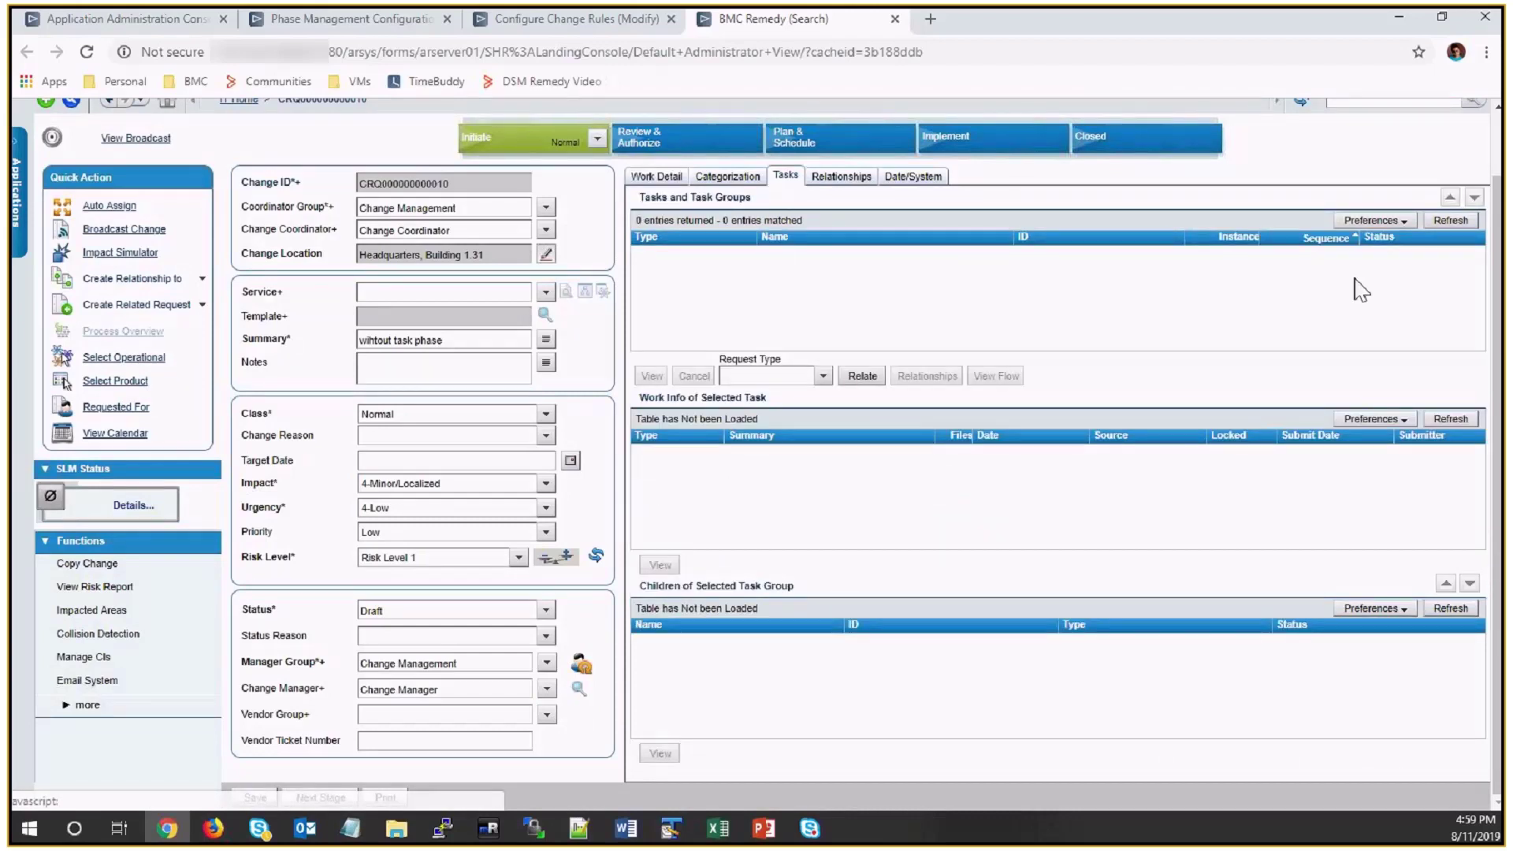
click(823, 376)
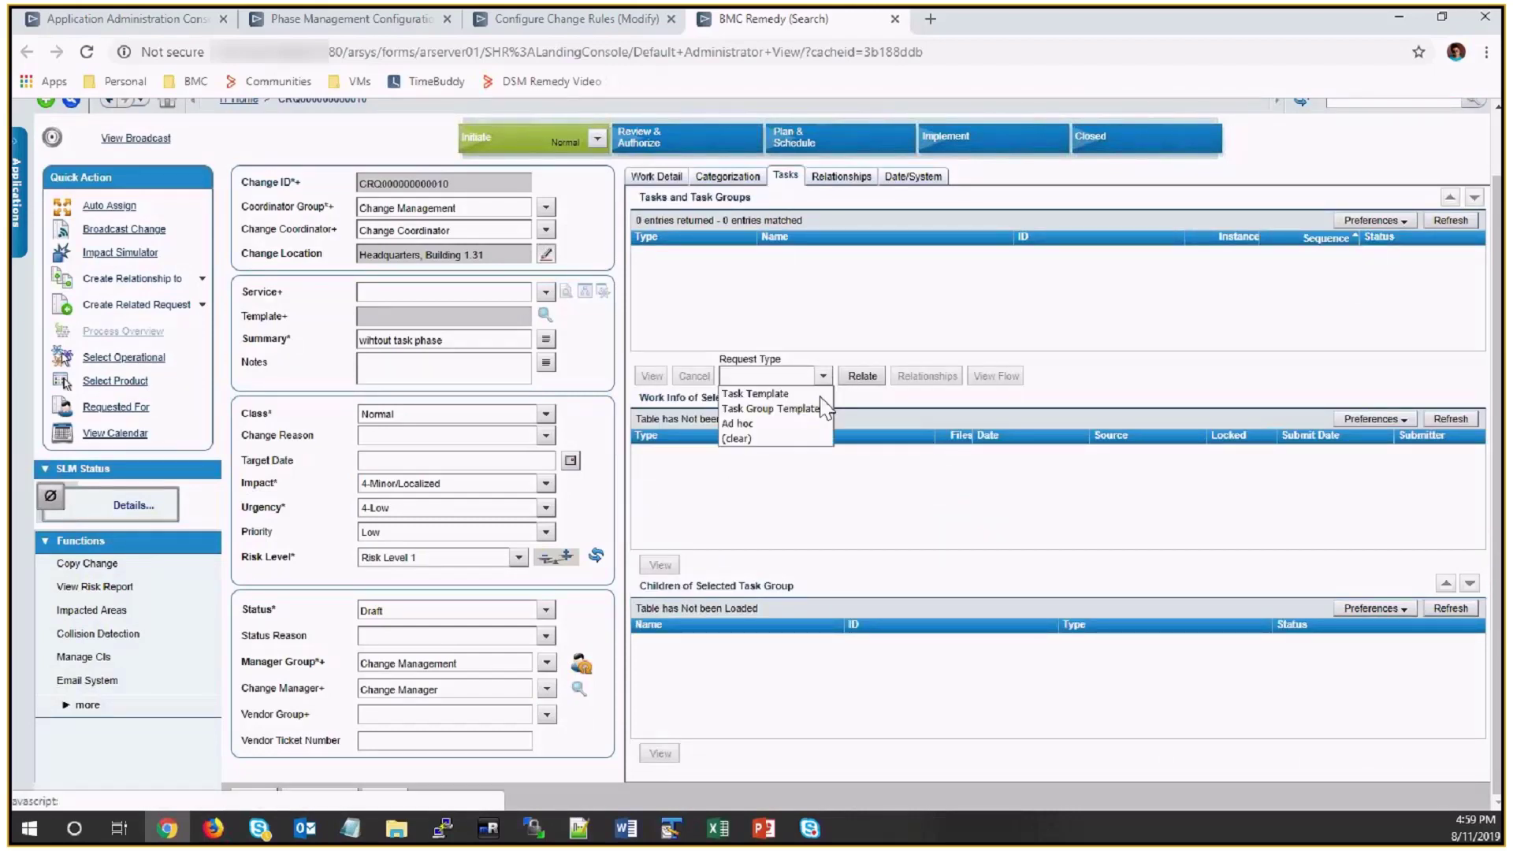
click(810, 425)
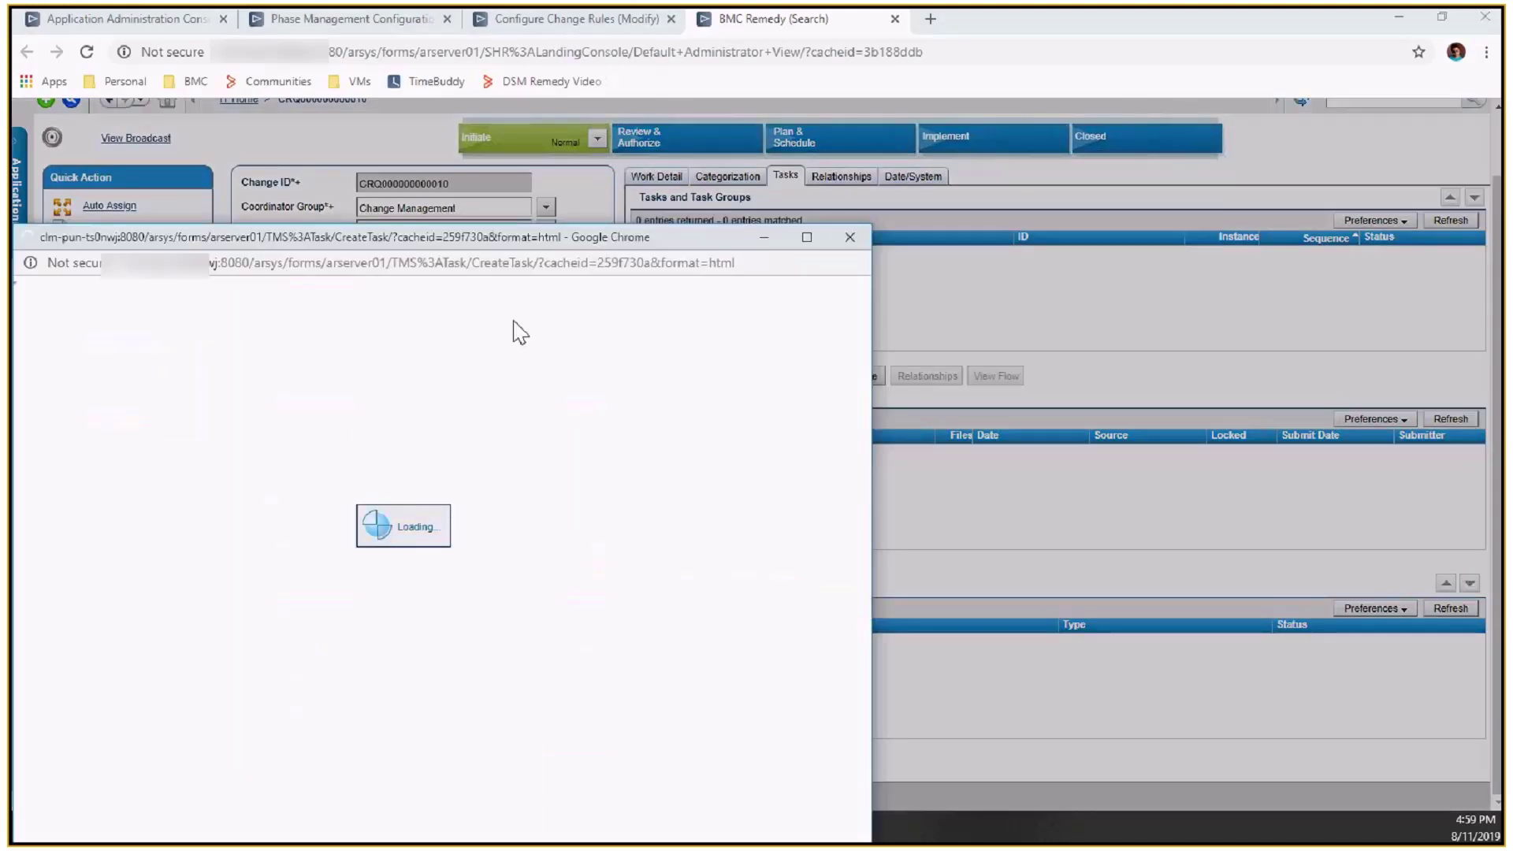
Assign the task to Change Manager in the Change Management group of Calbro Services, IT Support, and save it
click(271, 455)
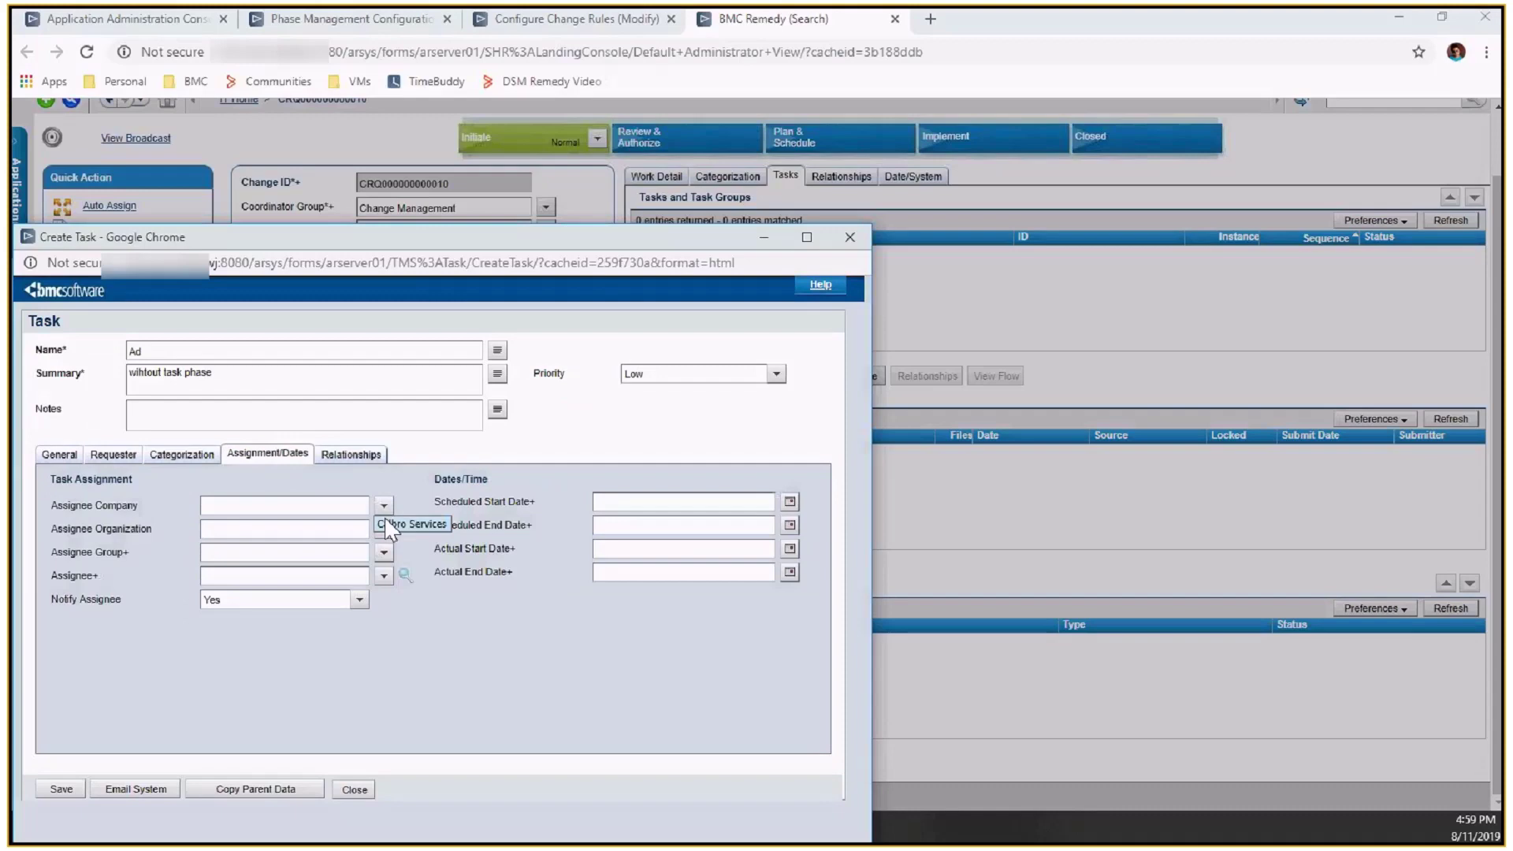
click(410, 524)
click(384, 551)
click(410, 579)
click(383, 575)
click(406, 603)
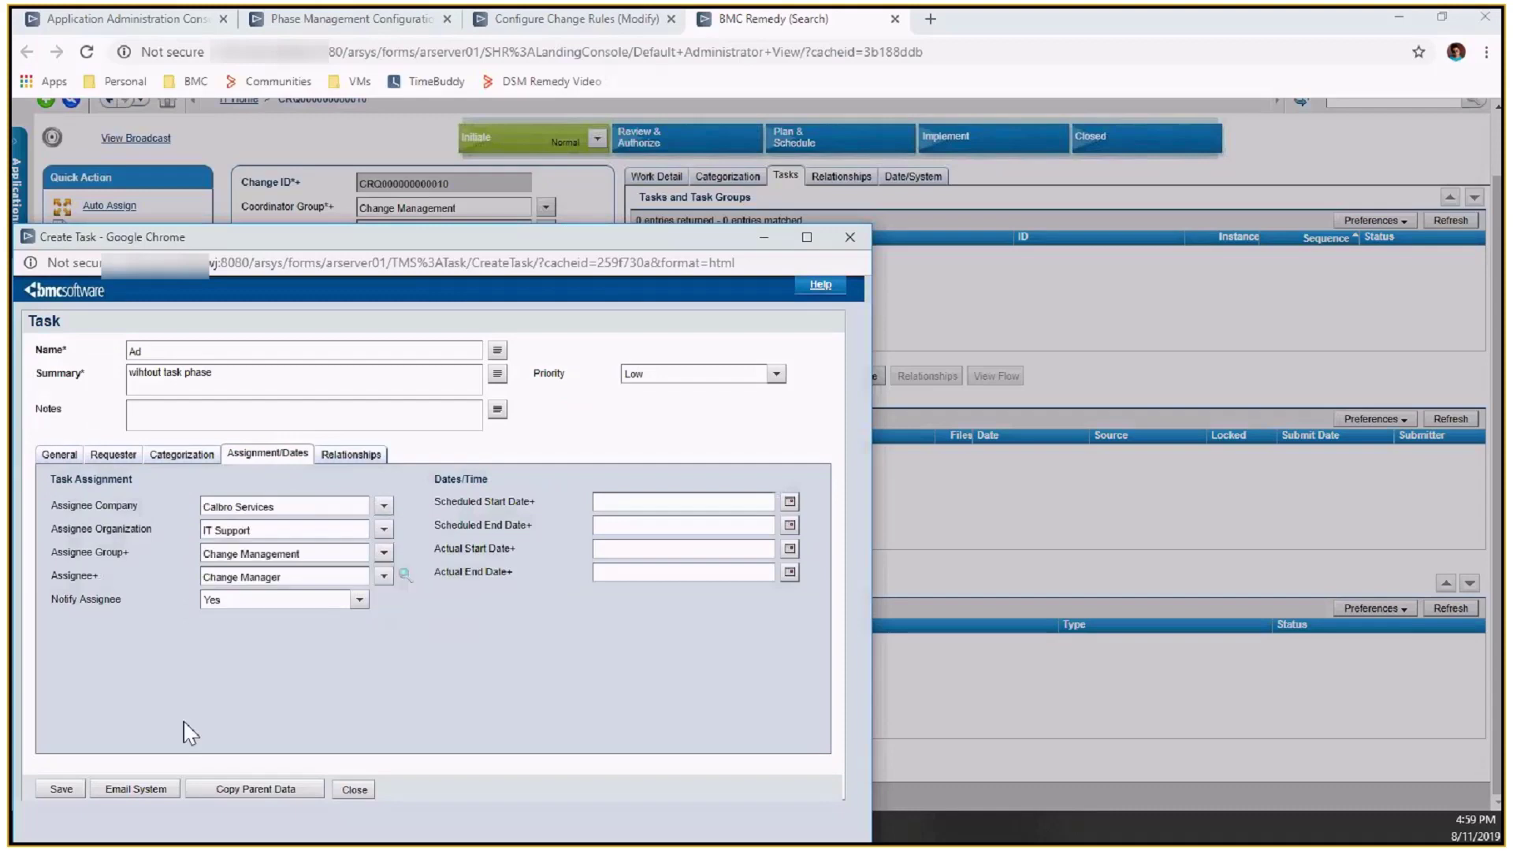
click(61, 789)
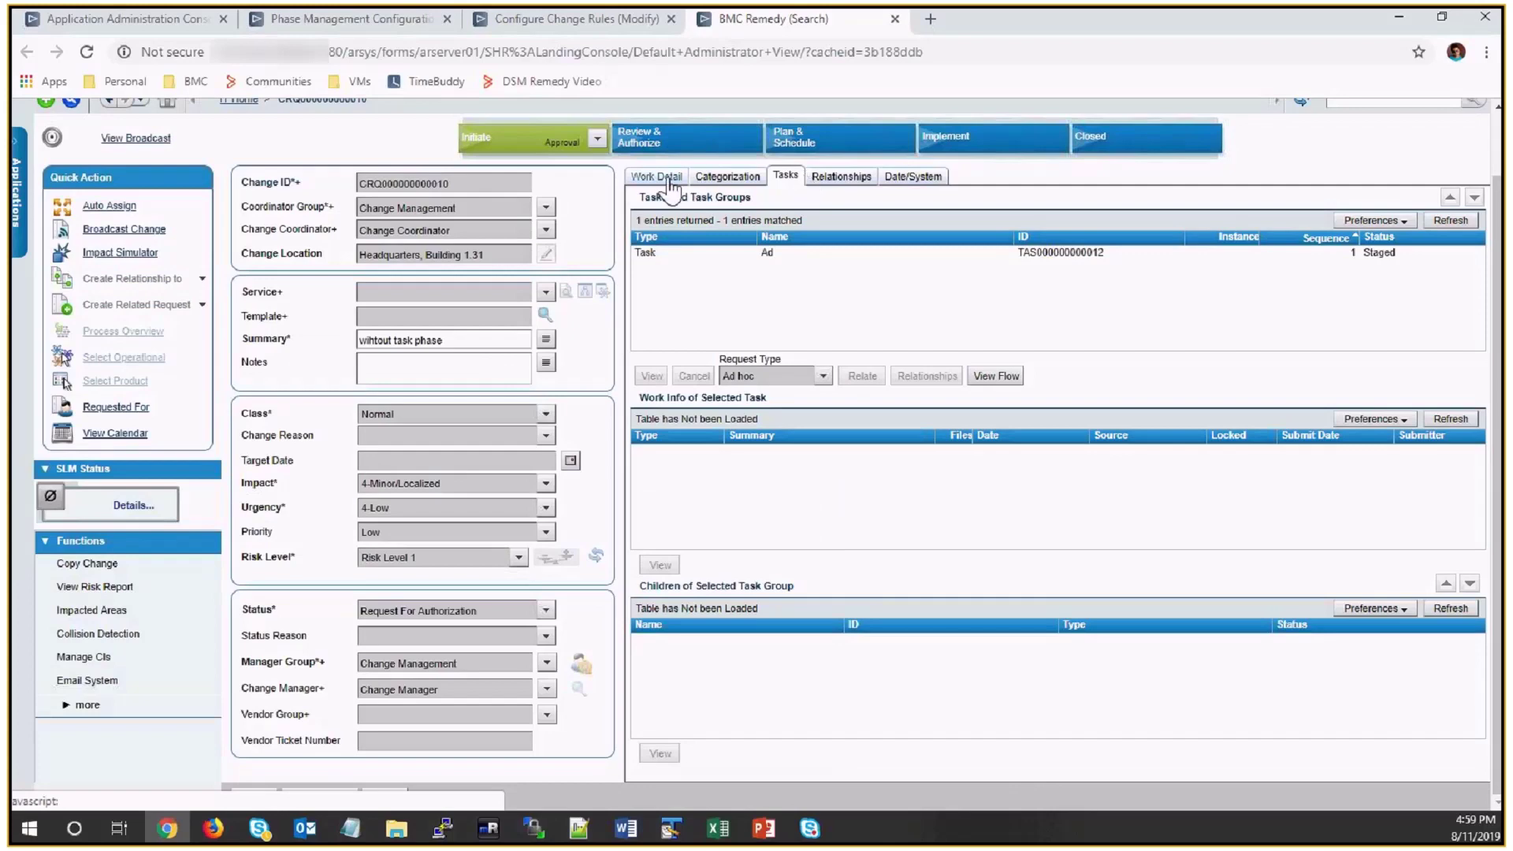
Schedule the change from 8/11/2019 4:59:51 PM to 8/11/2019 4:59:52 PM and advance it to the Scheduled status
click(787, 179)
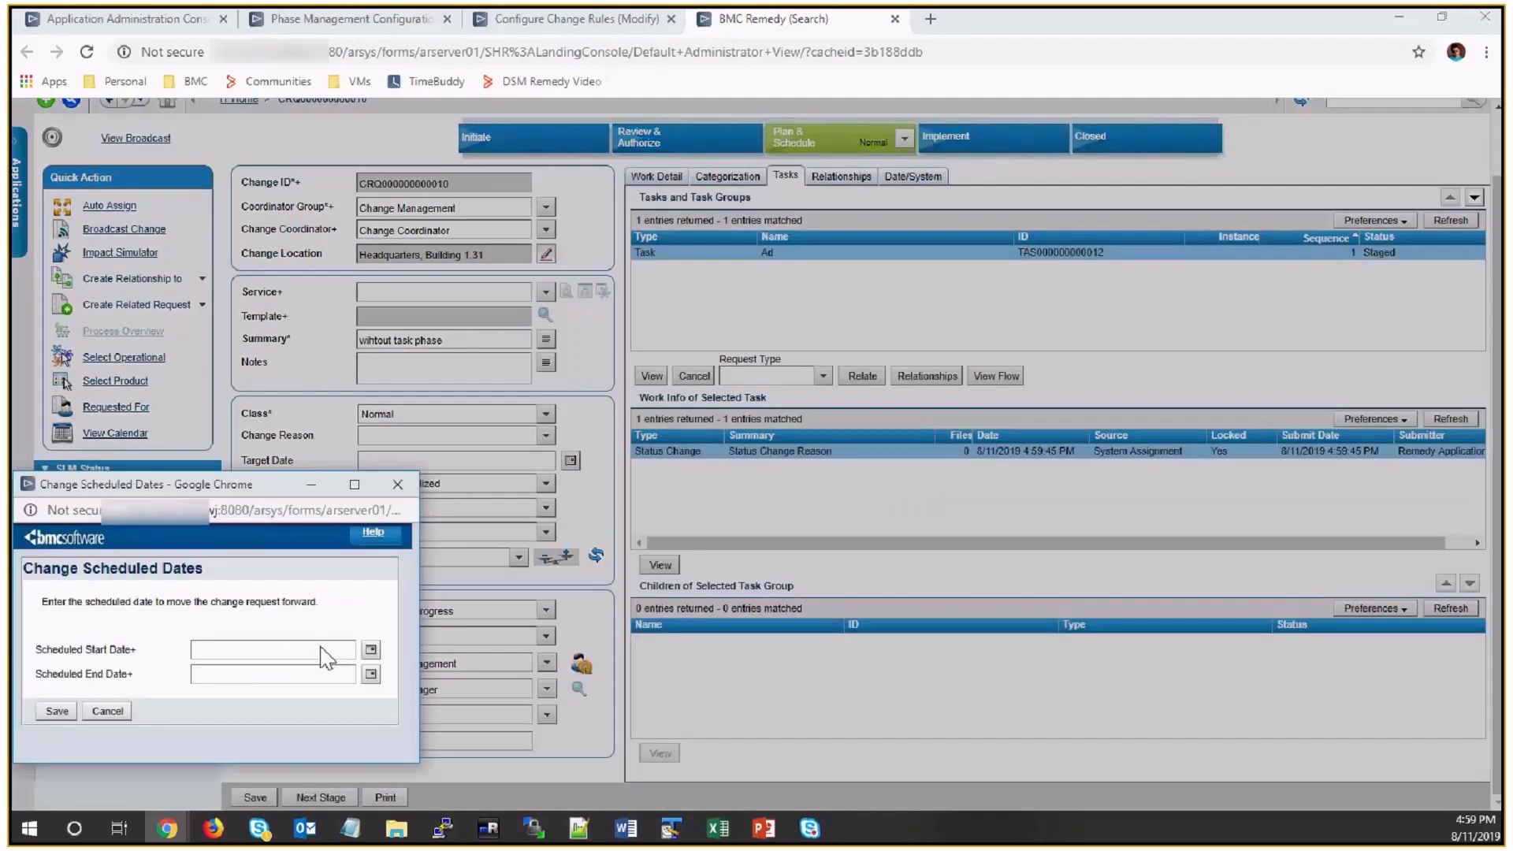
click(325, 656)
click(291, 676)
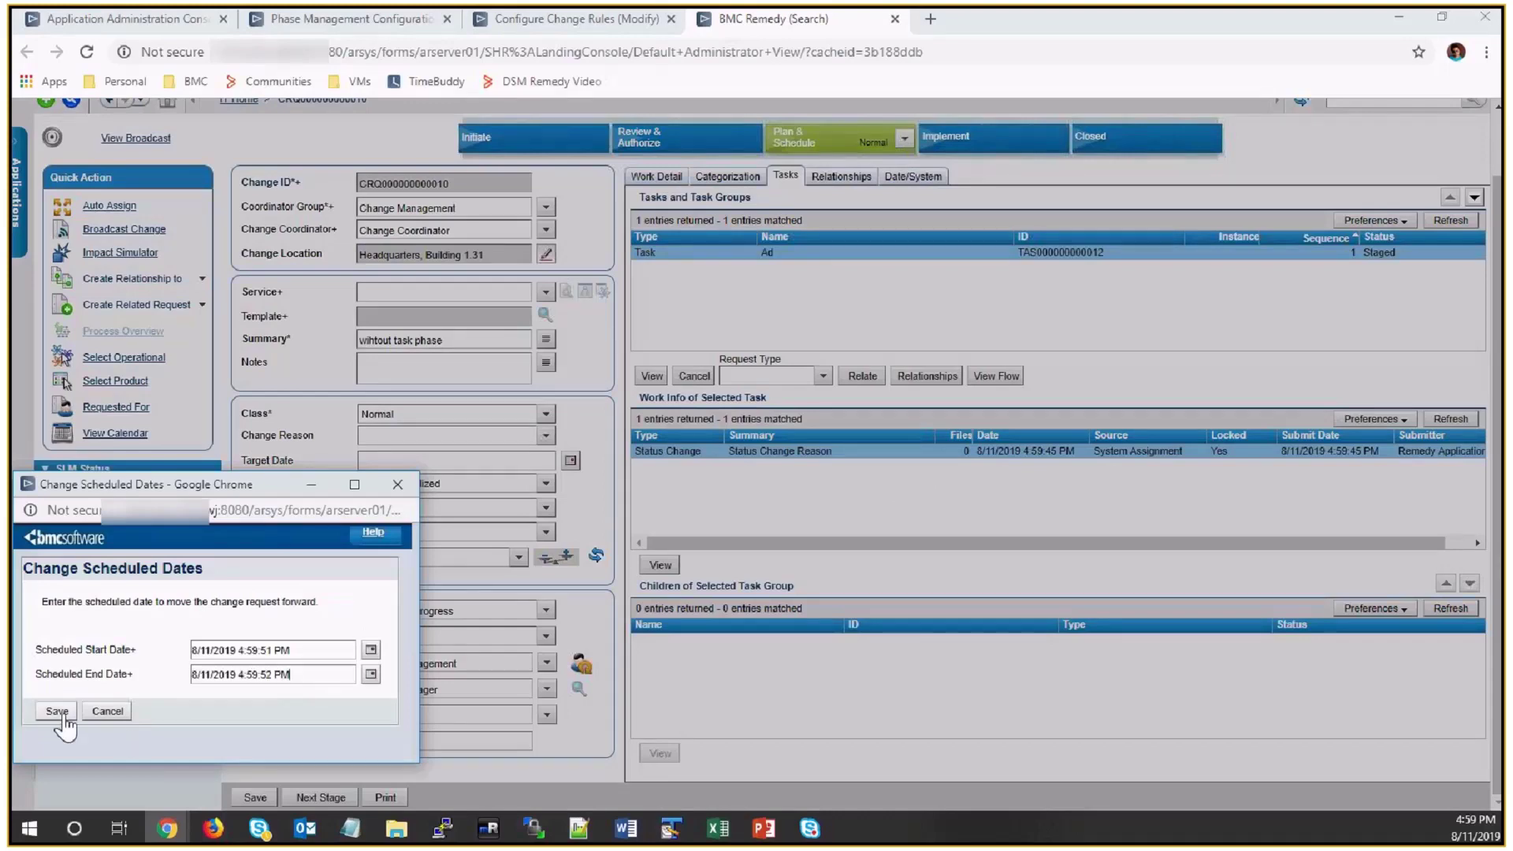
click(56, 711)
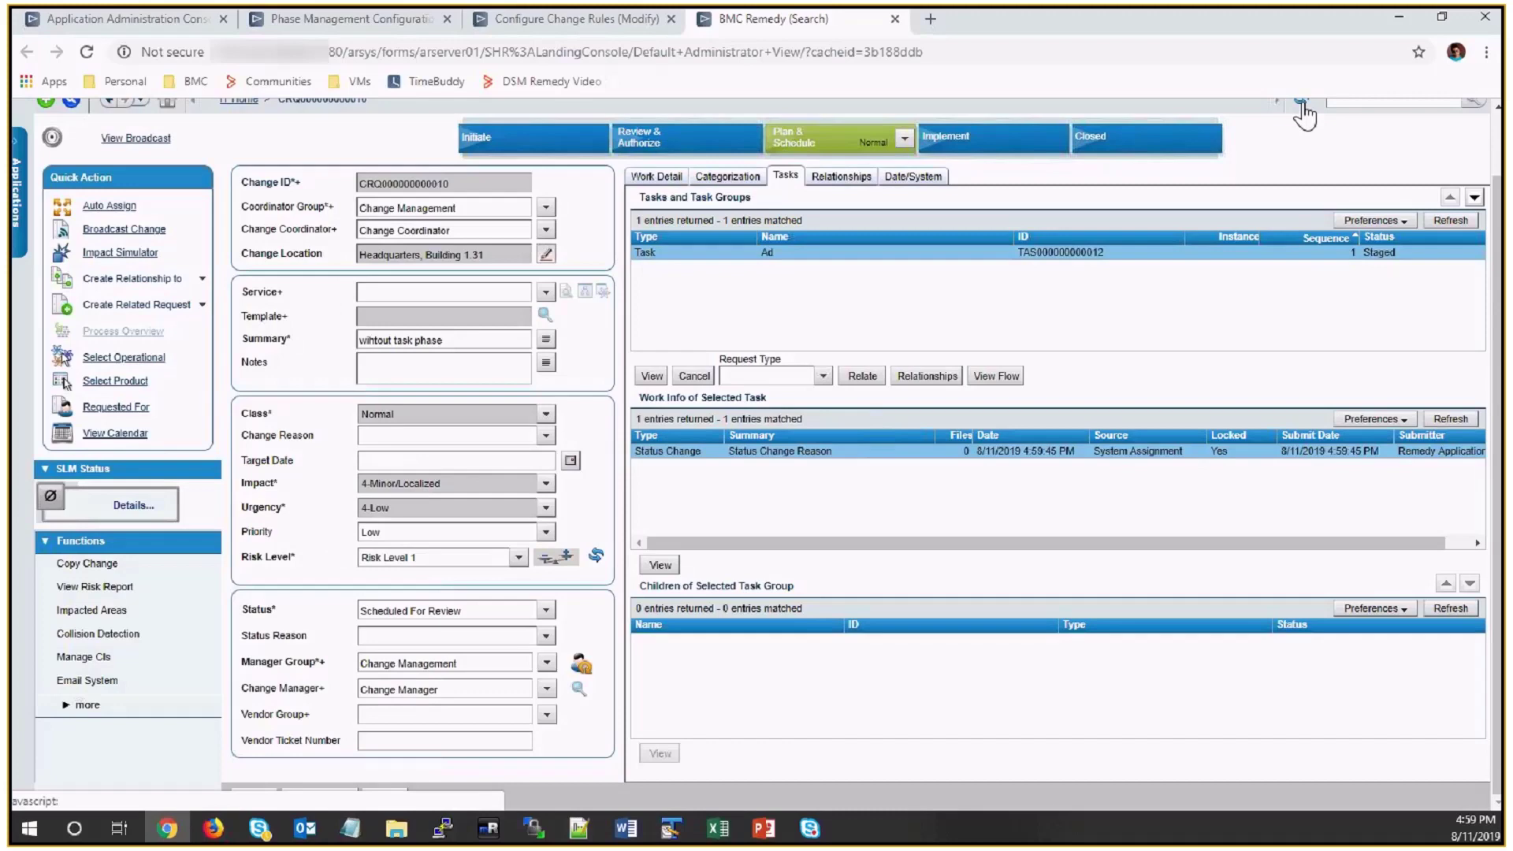
click(335, 800)
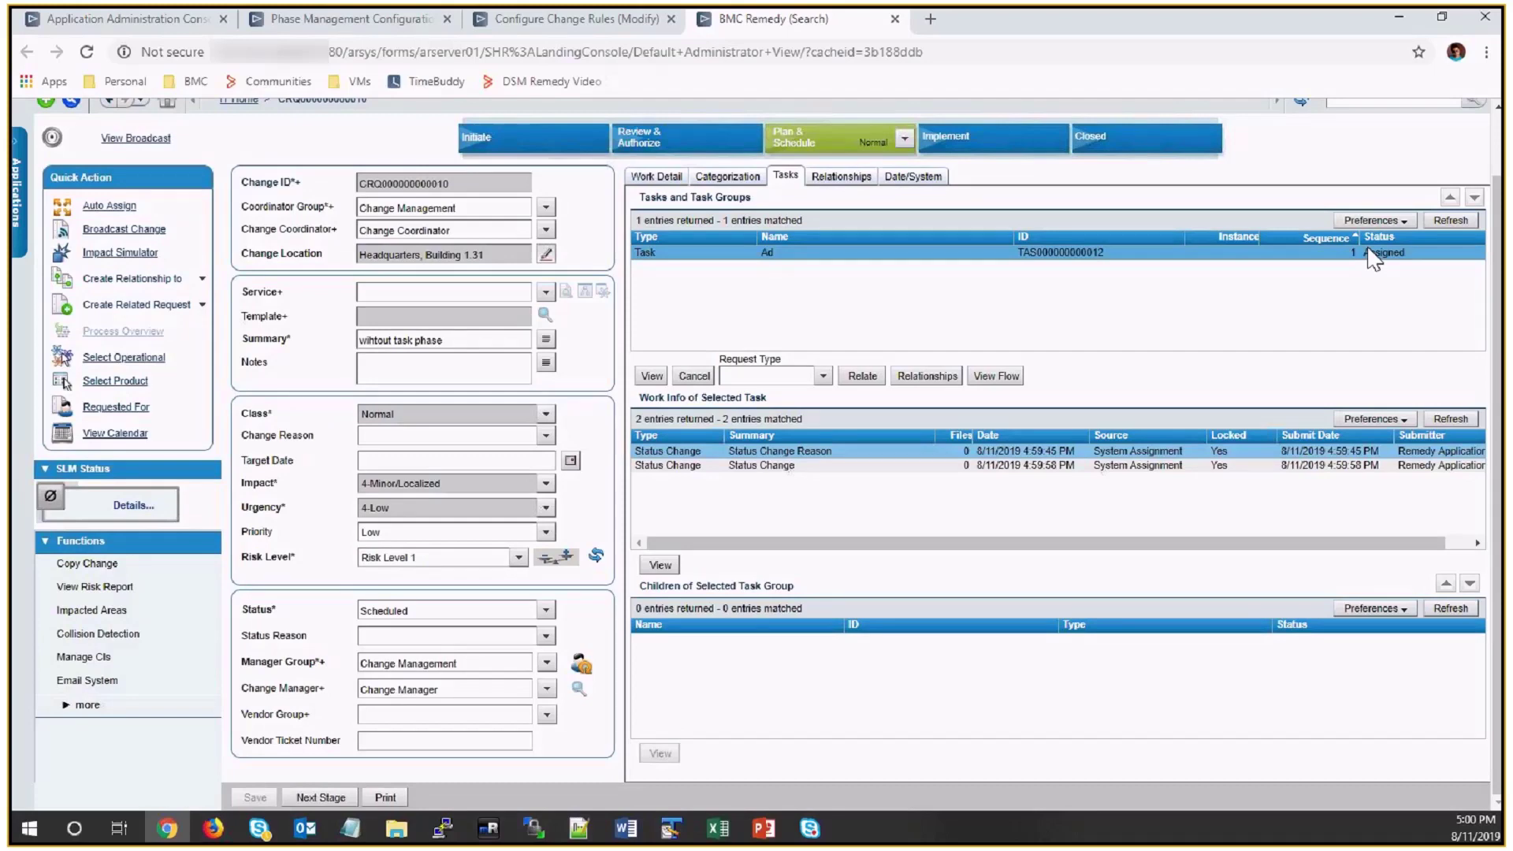
Set Enable Task Phase Management to Yes in the global Change Configuration Rules and save the rule
click(542, 20)
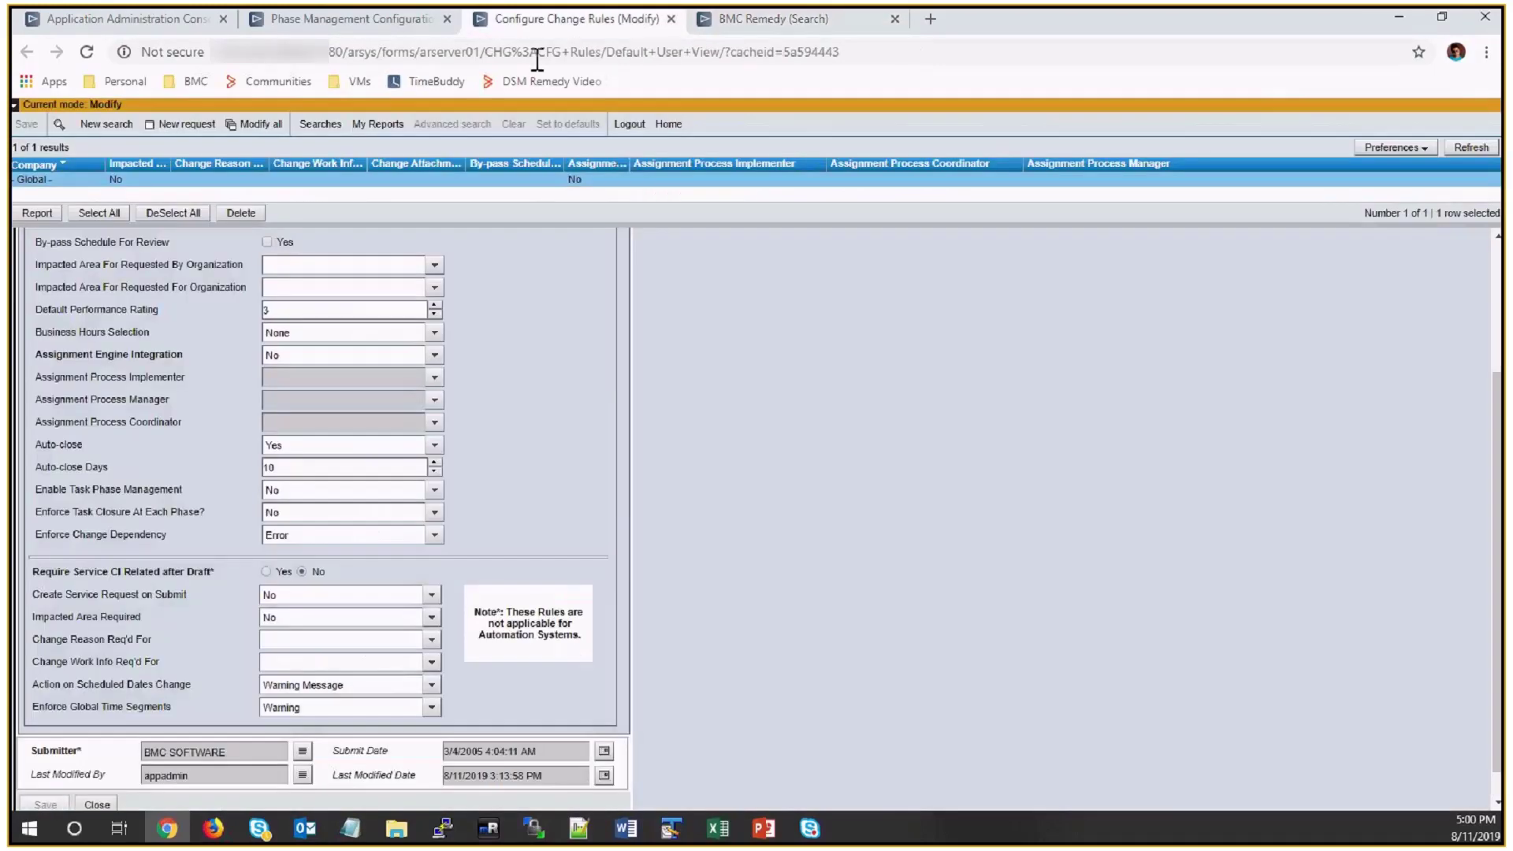
click(297, 489)
click(293, 506)
click(27, 125)
Create another change request with the summary "wiht task phase" and Change Manager as both change coordinator and change manager
click(844, 26)
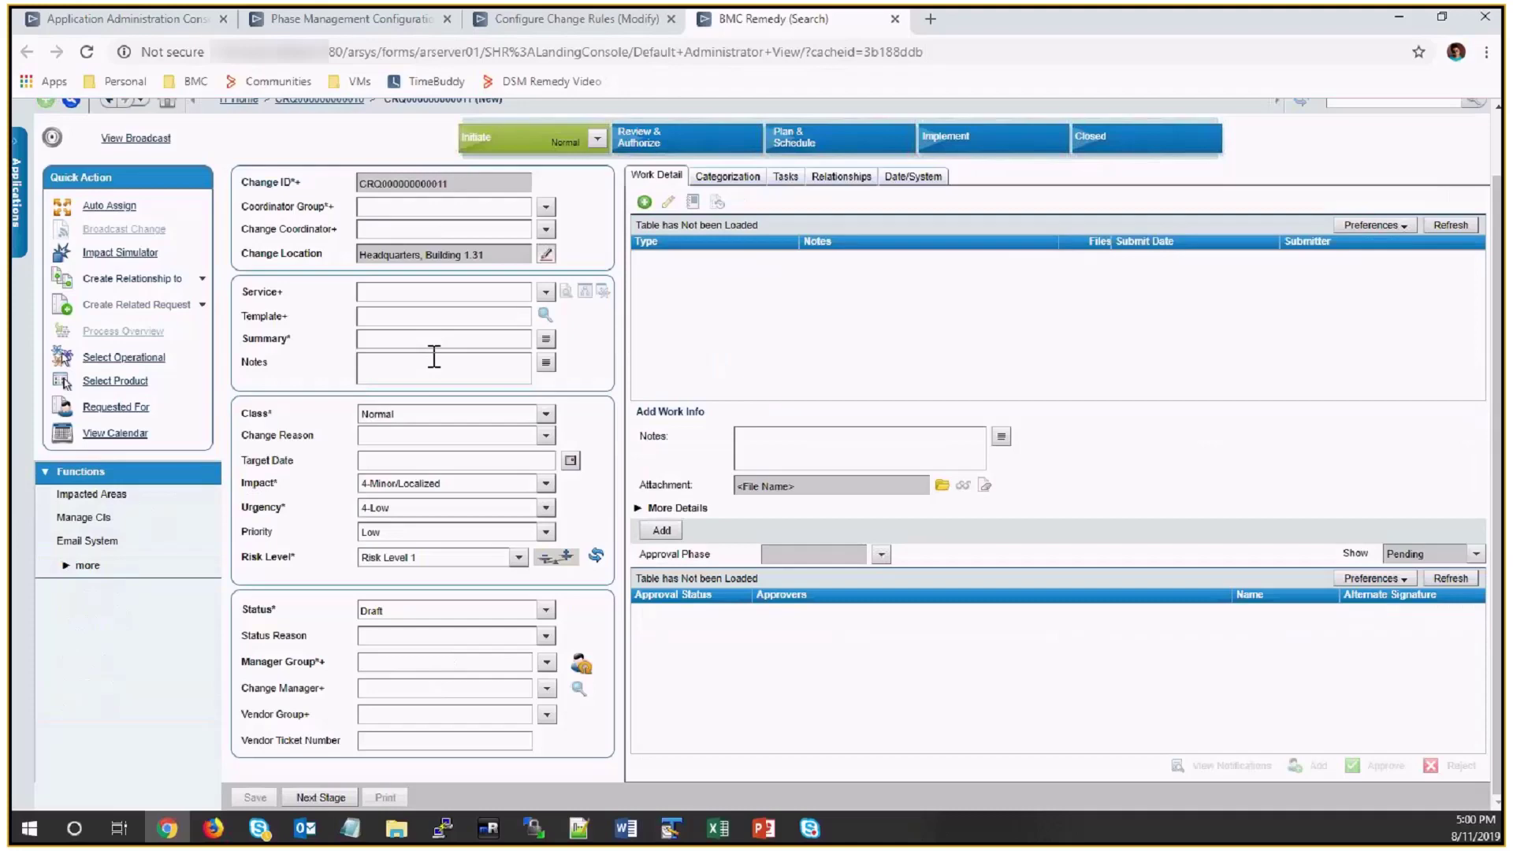
click(433, 340)
text(wiht task phase)
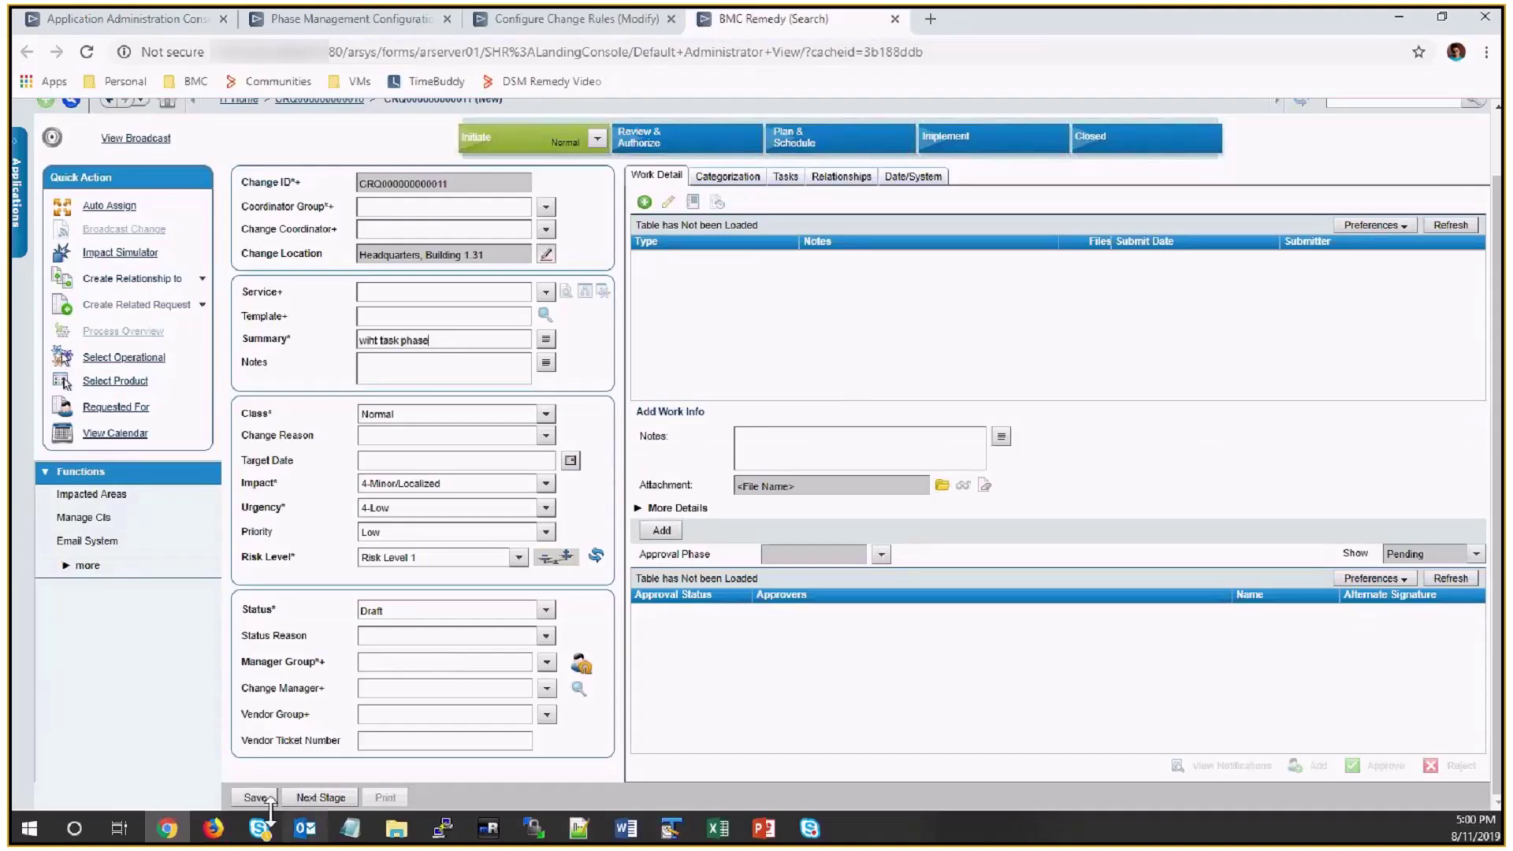
click(315, 798)
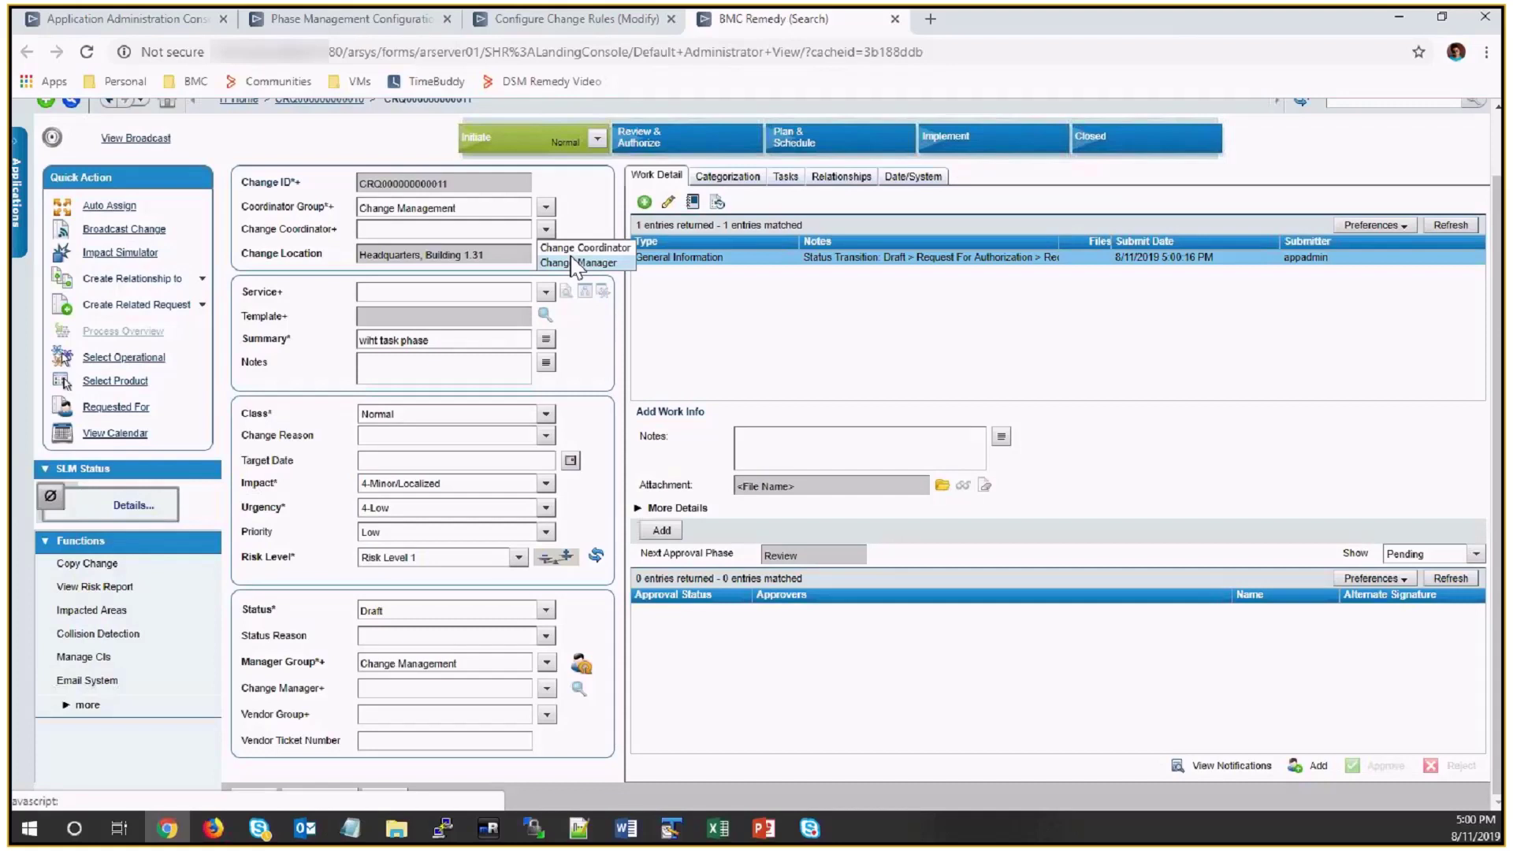
click(578, 262)
click(572, 673)
Relate an ad hoc task named "Review" to the Review phase of the change request
click(785, 176)
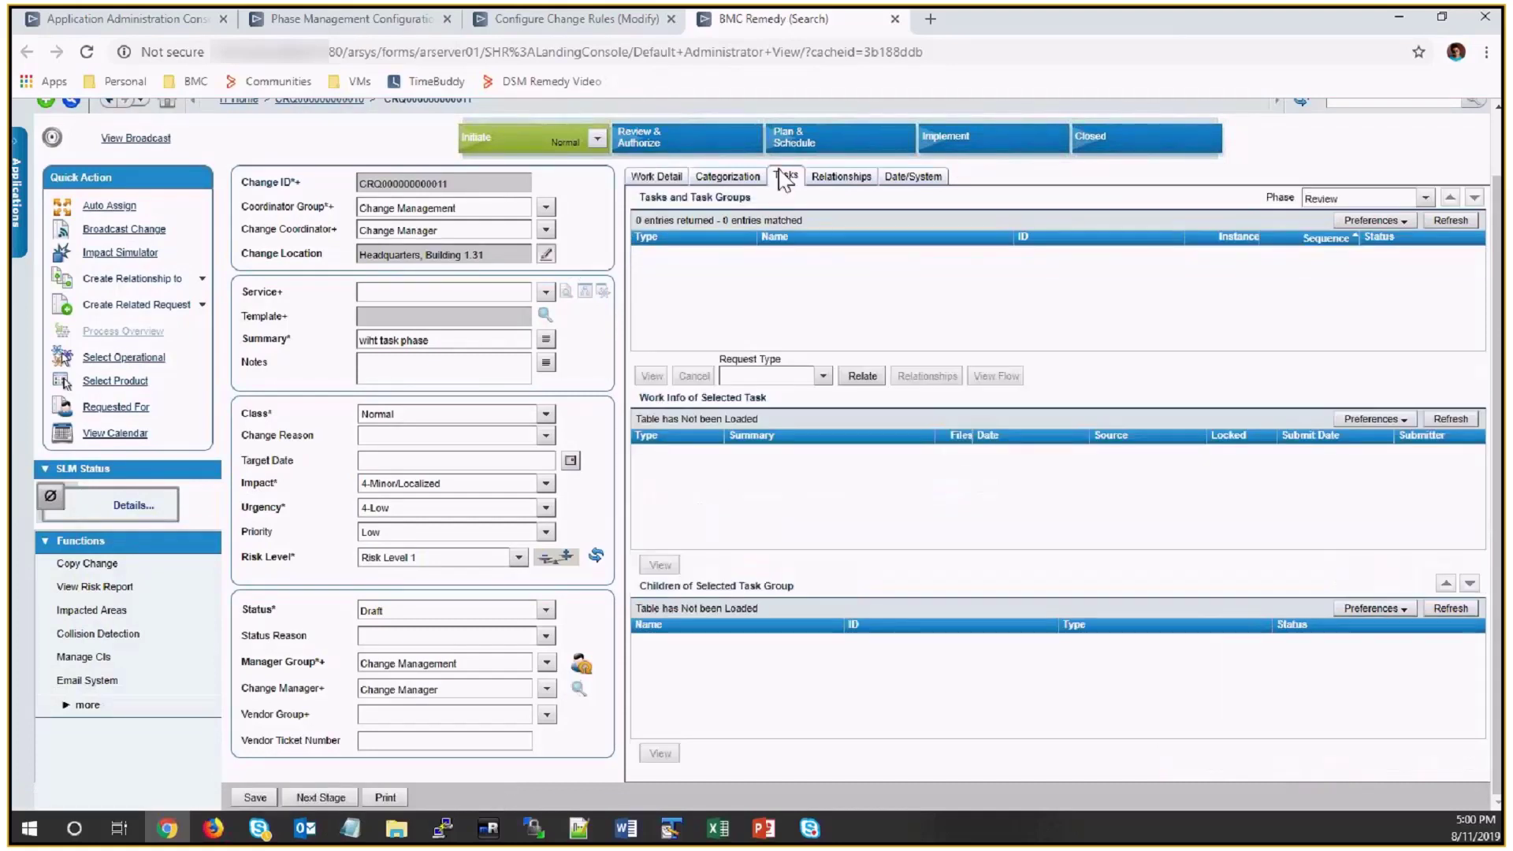
click(1425, 198)
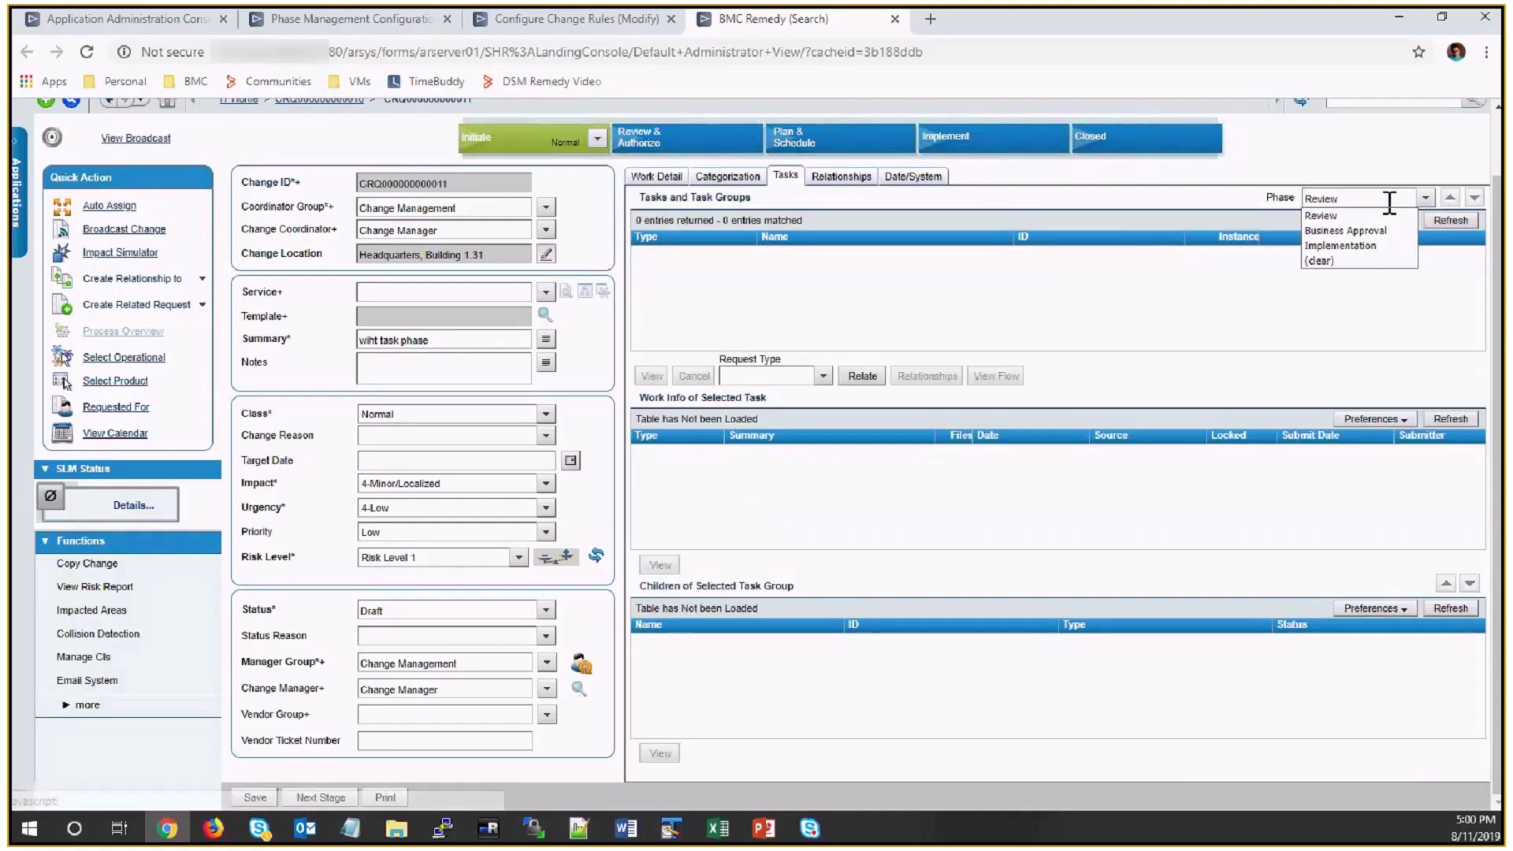
click(1389, 203)
click(823, 376)
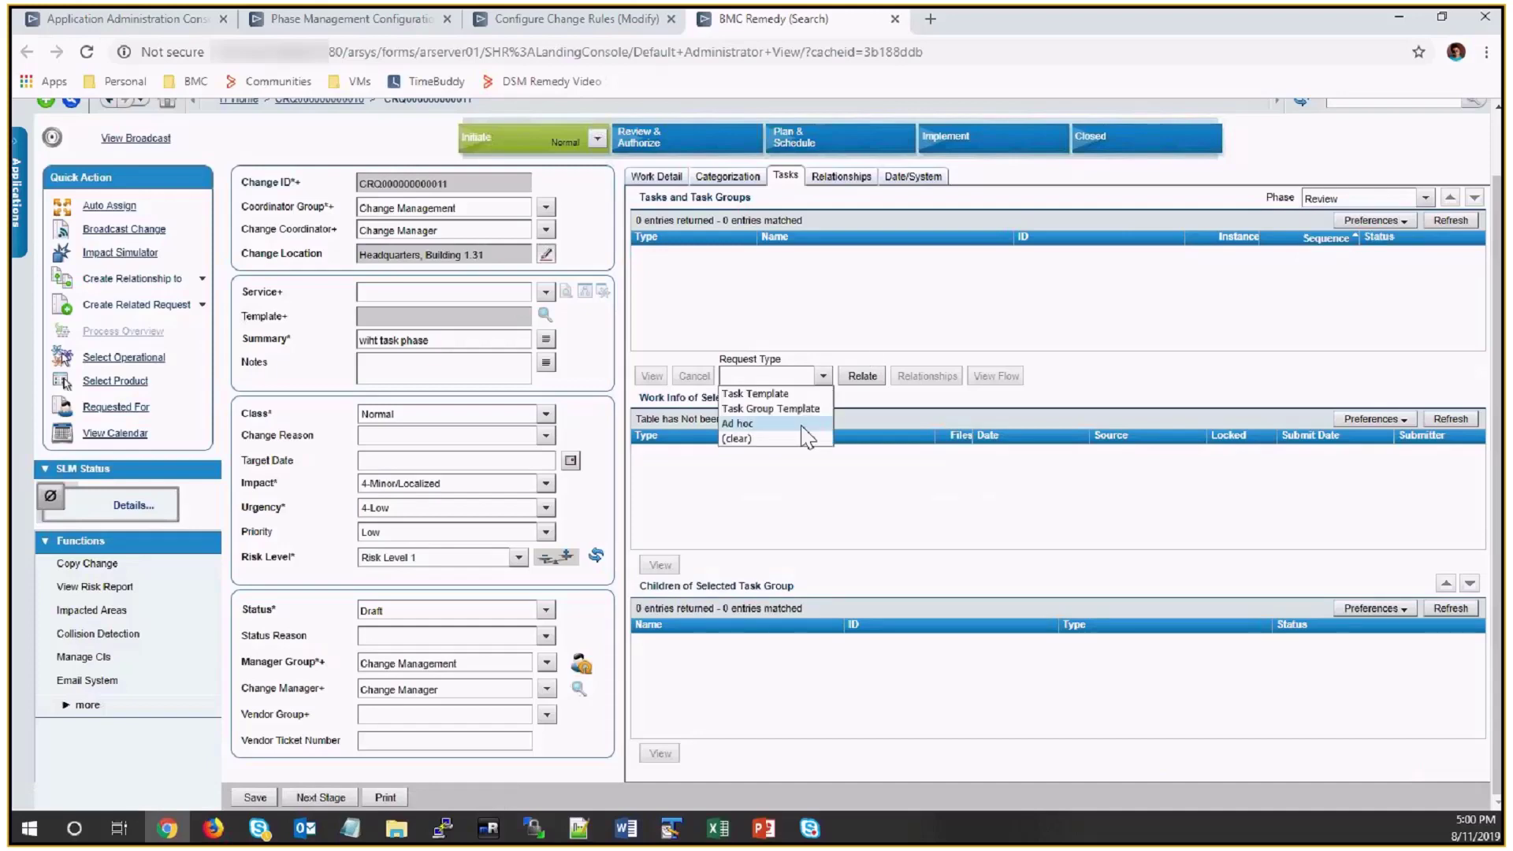
click(778, 426)
click(863, 376)
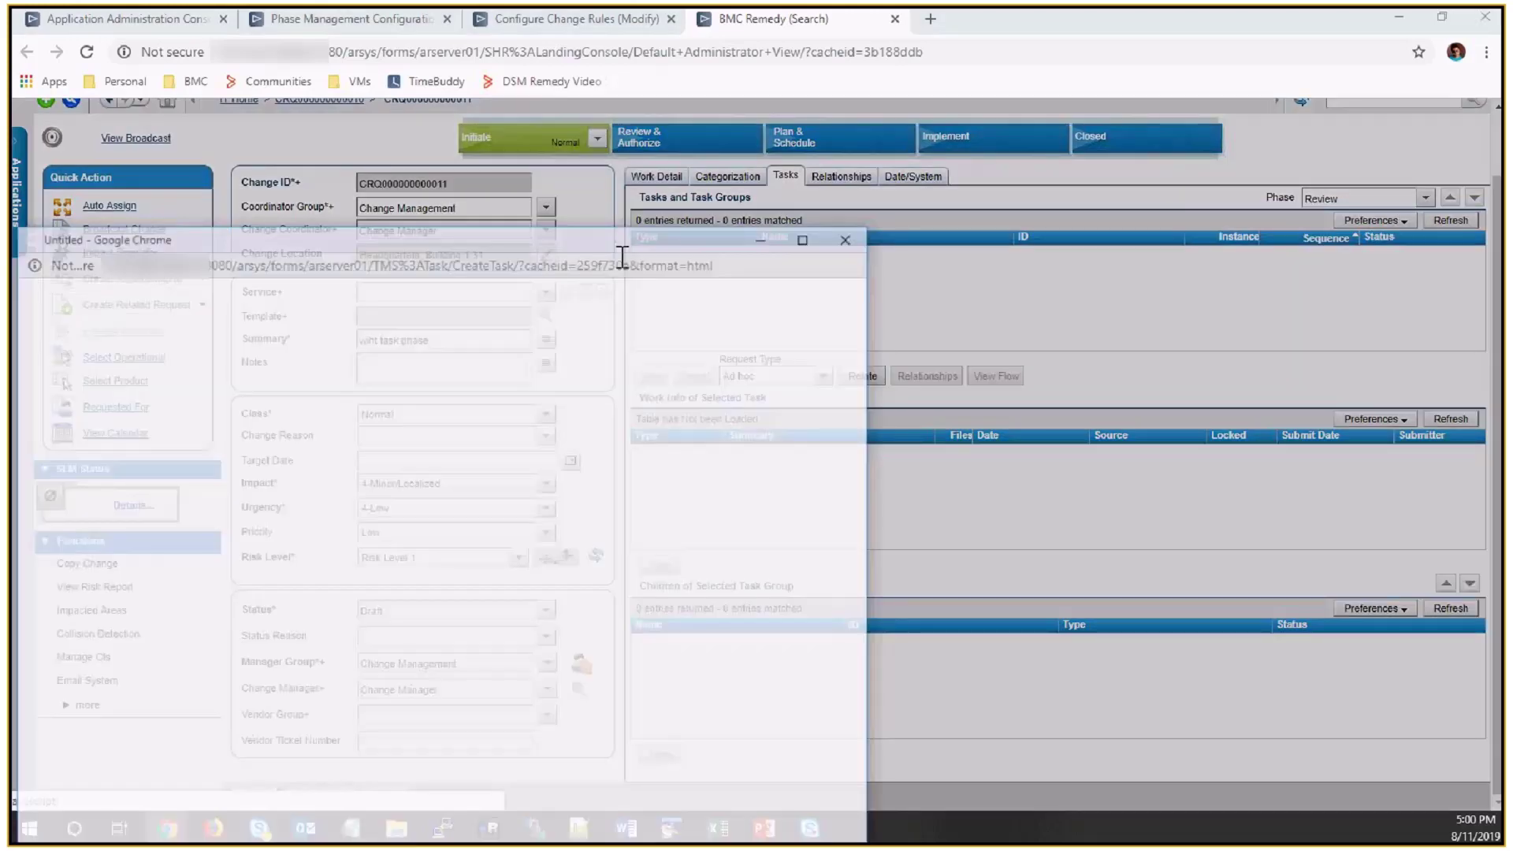
text(Re)
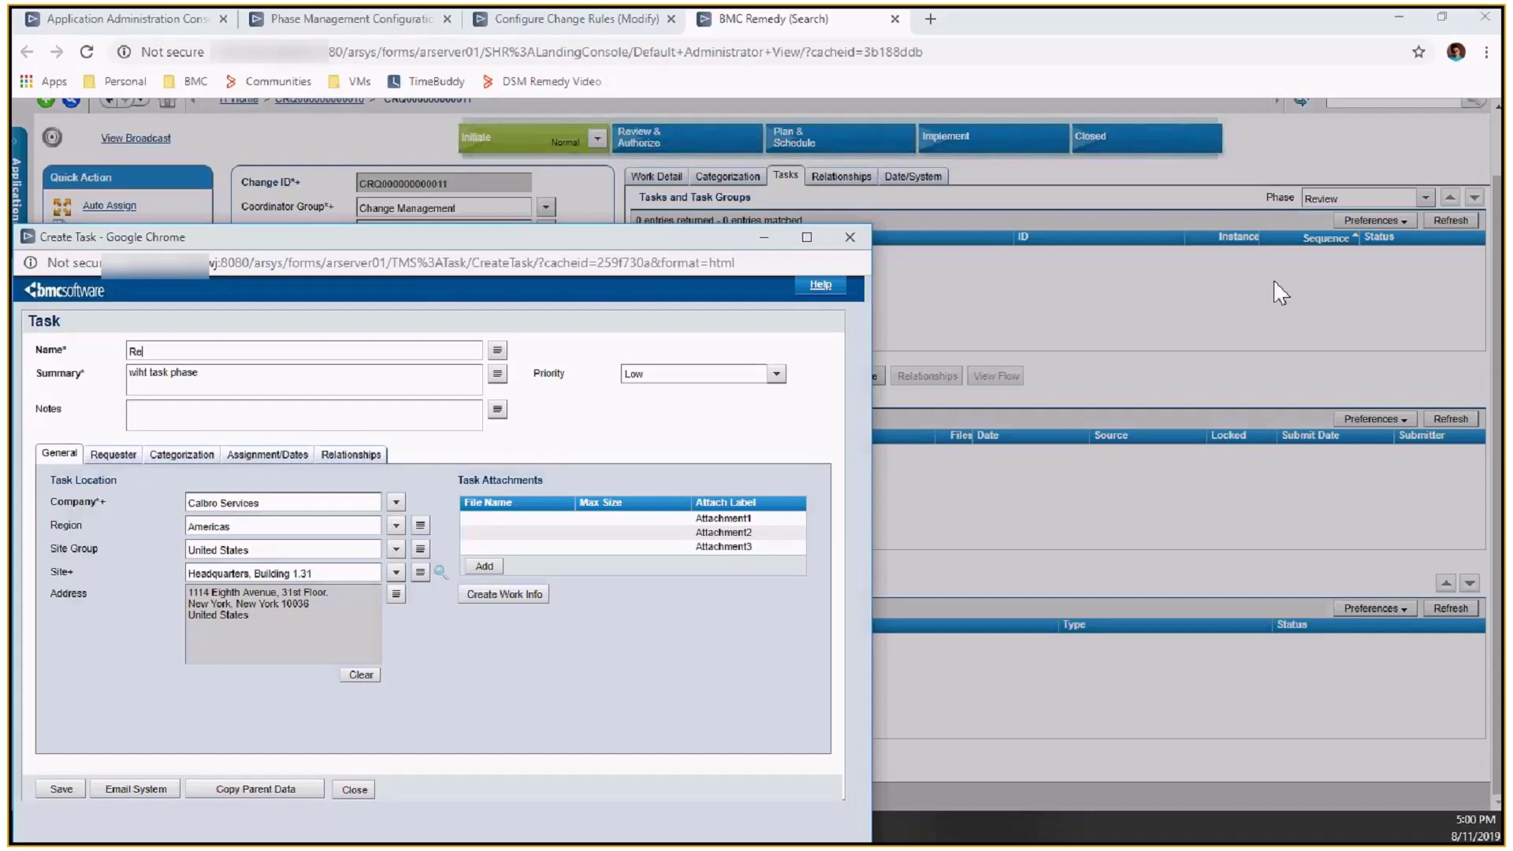
text(view)
Assign the Review task to a member of the Change Management group of Calbro Services, IT Support, and save it
click(232, 455)
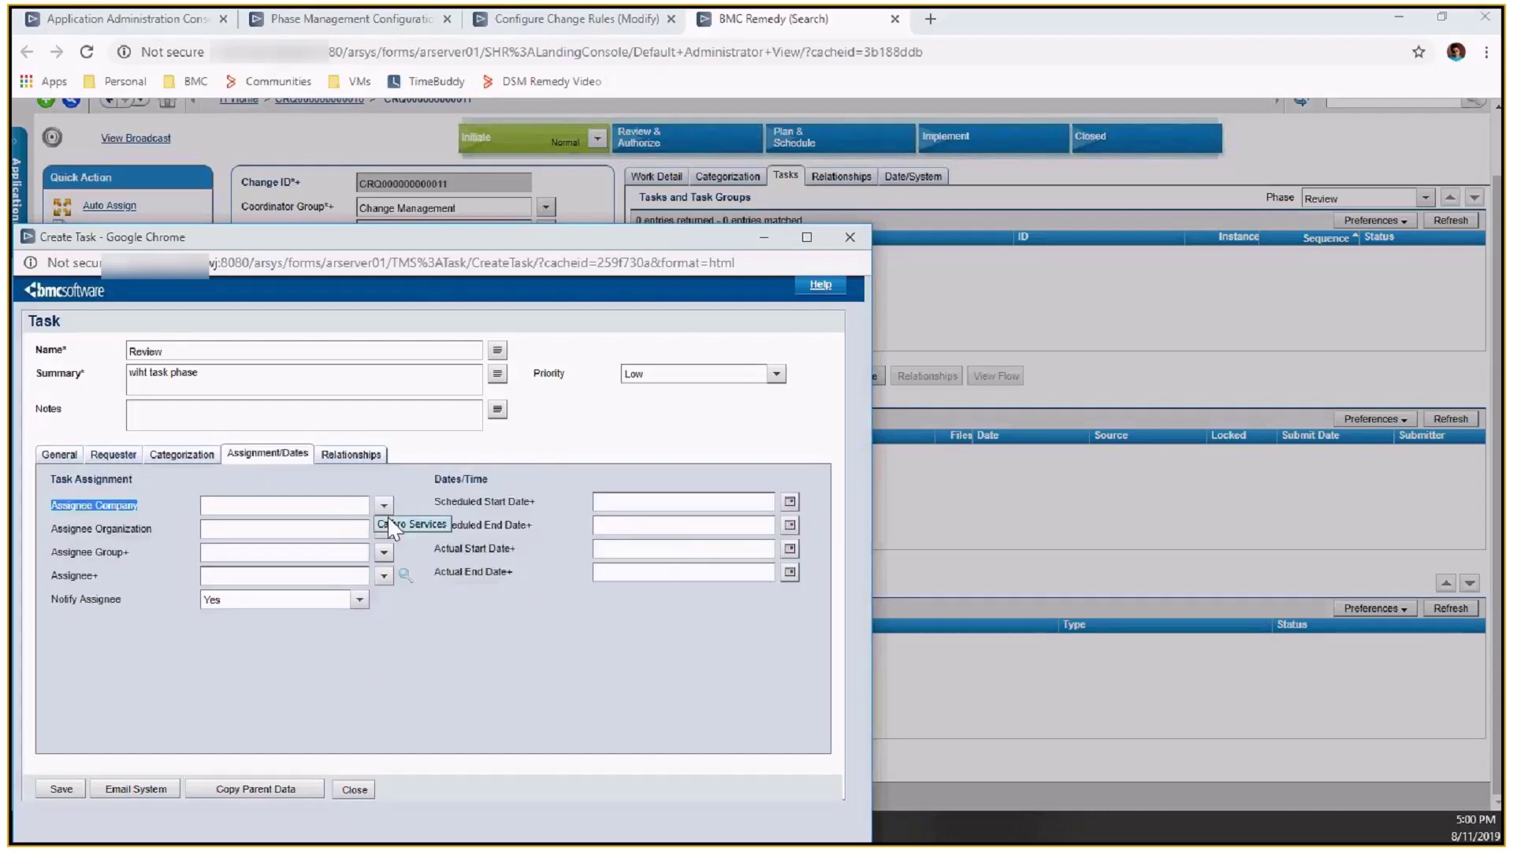
click(391, 523)
click(386, 530)
click(393, 547)
click(385, 552)
click(400, 585)
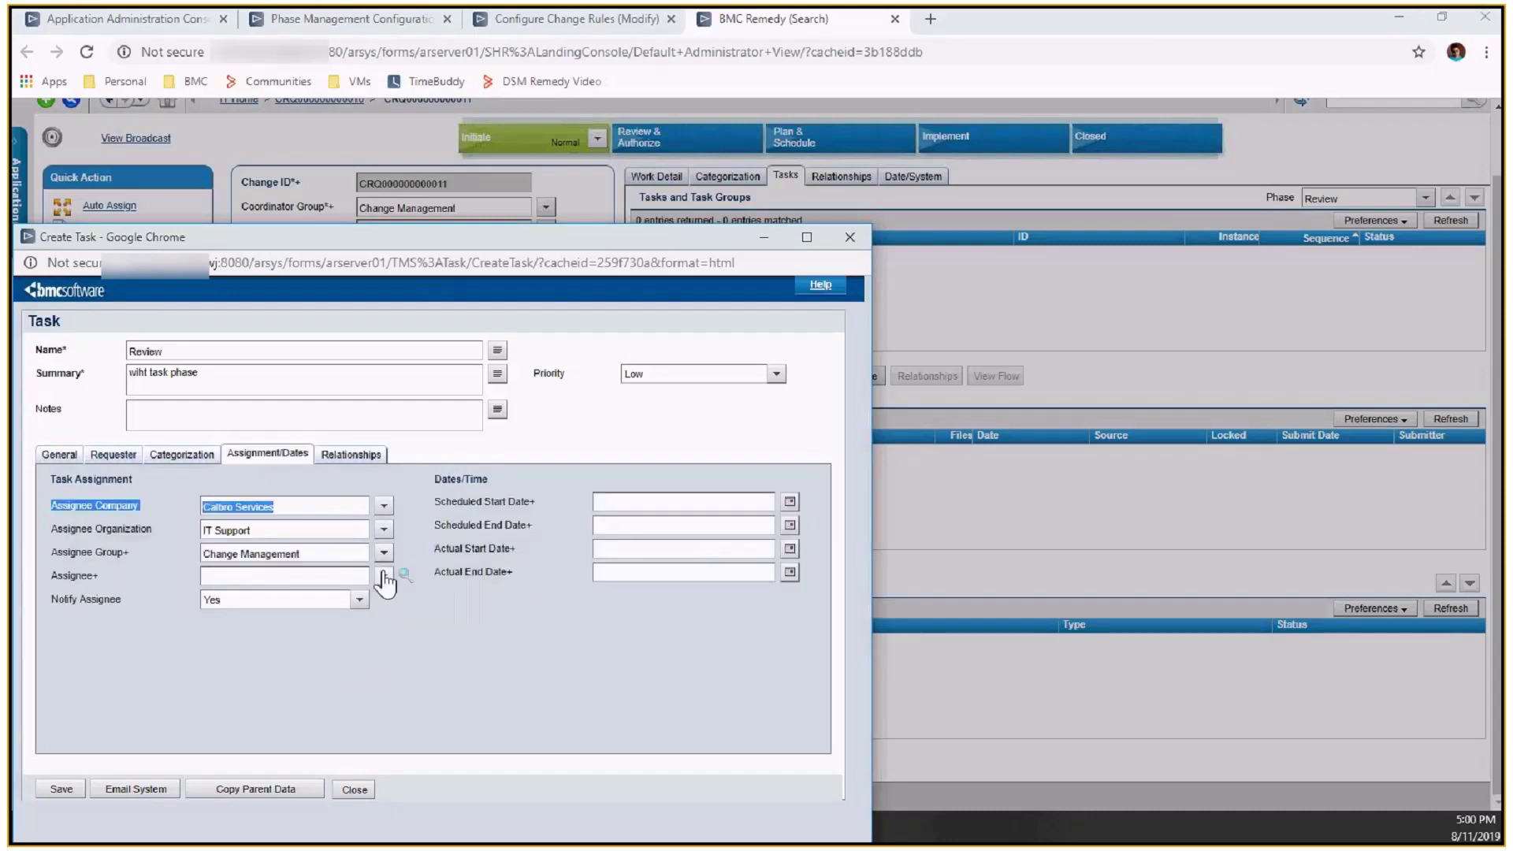
click(402, 598)
click(69, 789)
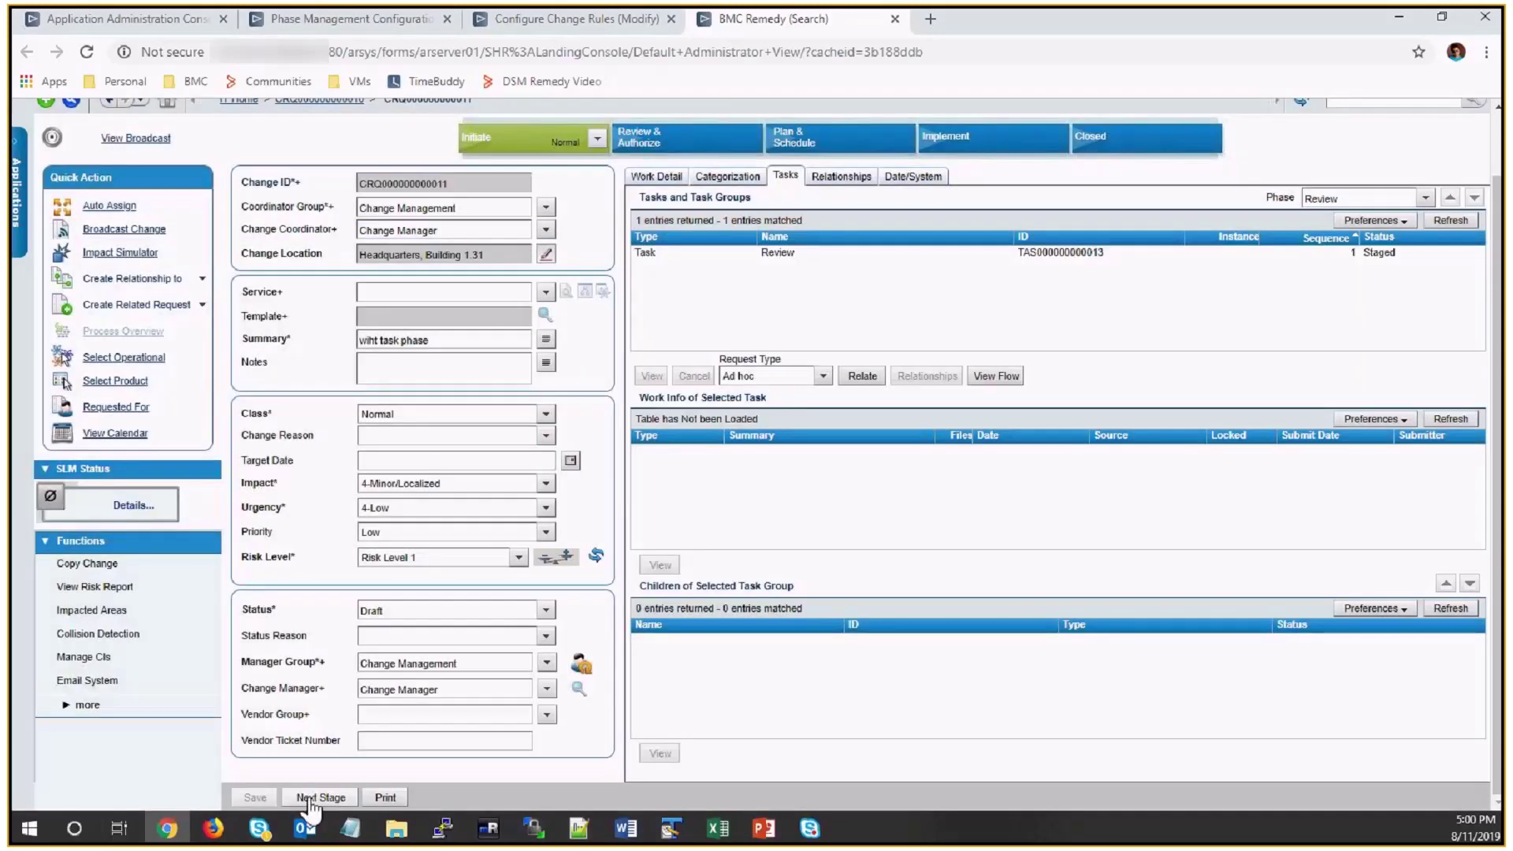
Advance the change to Planning In Progress and check the status of its Review-phase task
click(310, 799)
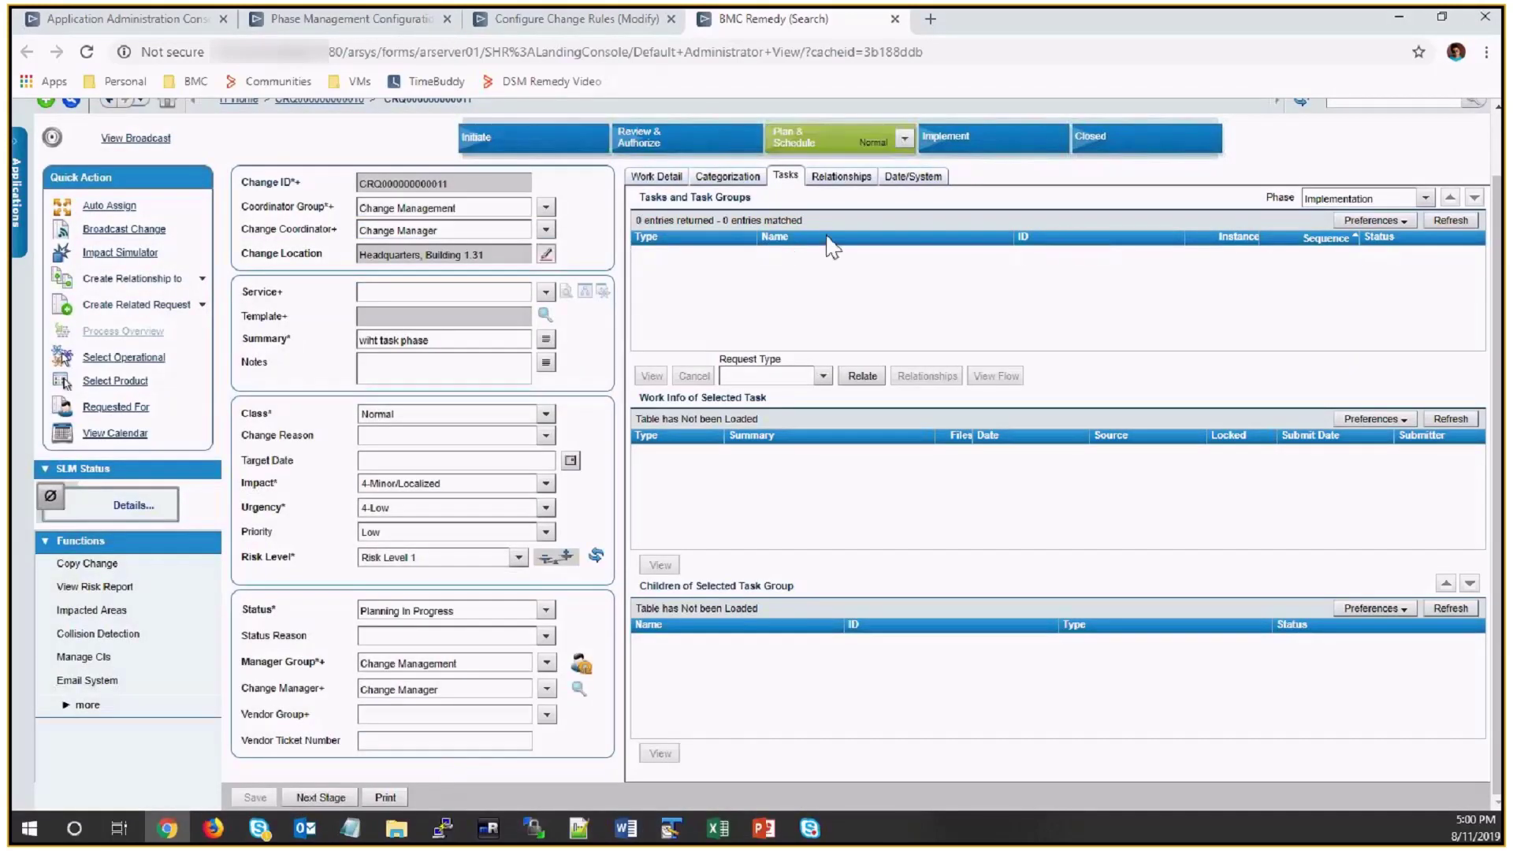
click(1425, 198)
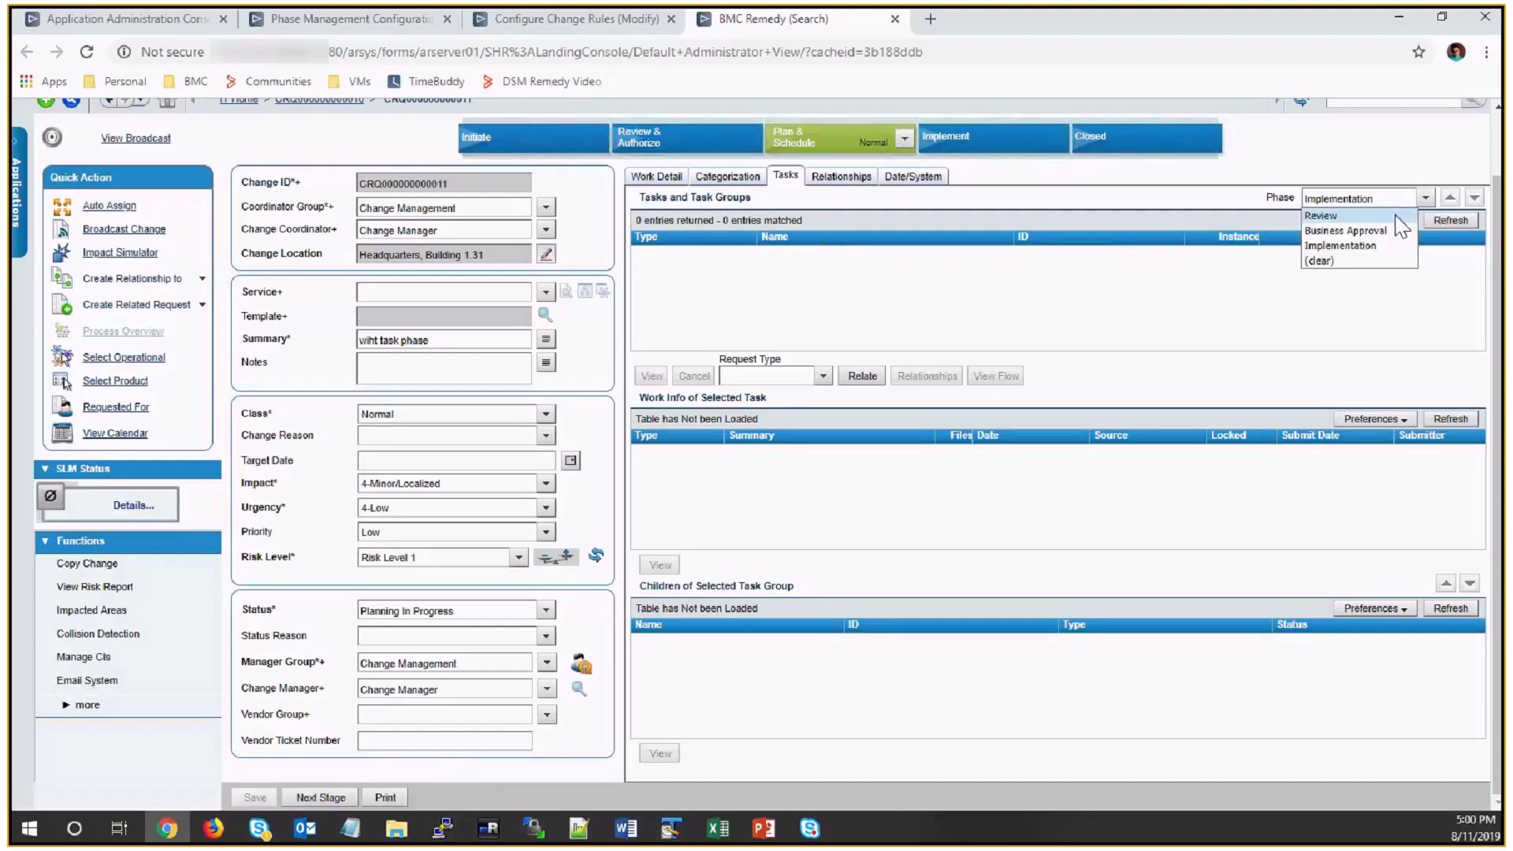
click(1391, 211)
click(1393, 256)
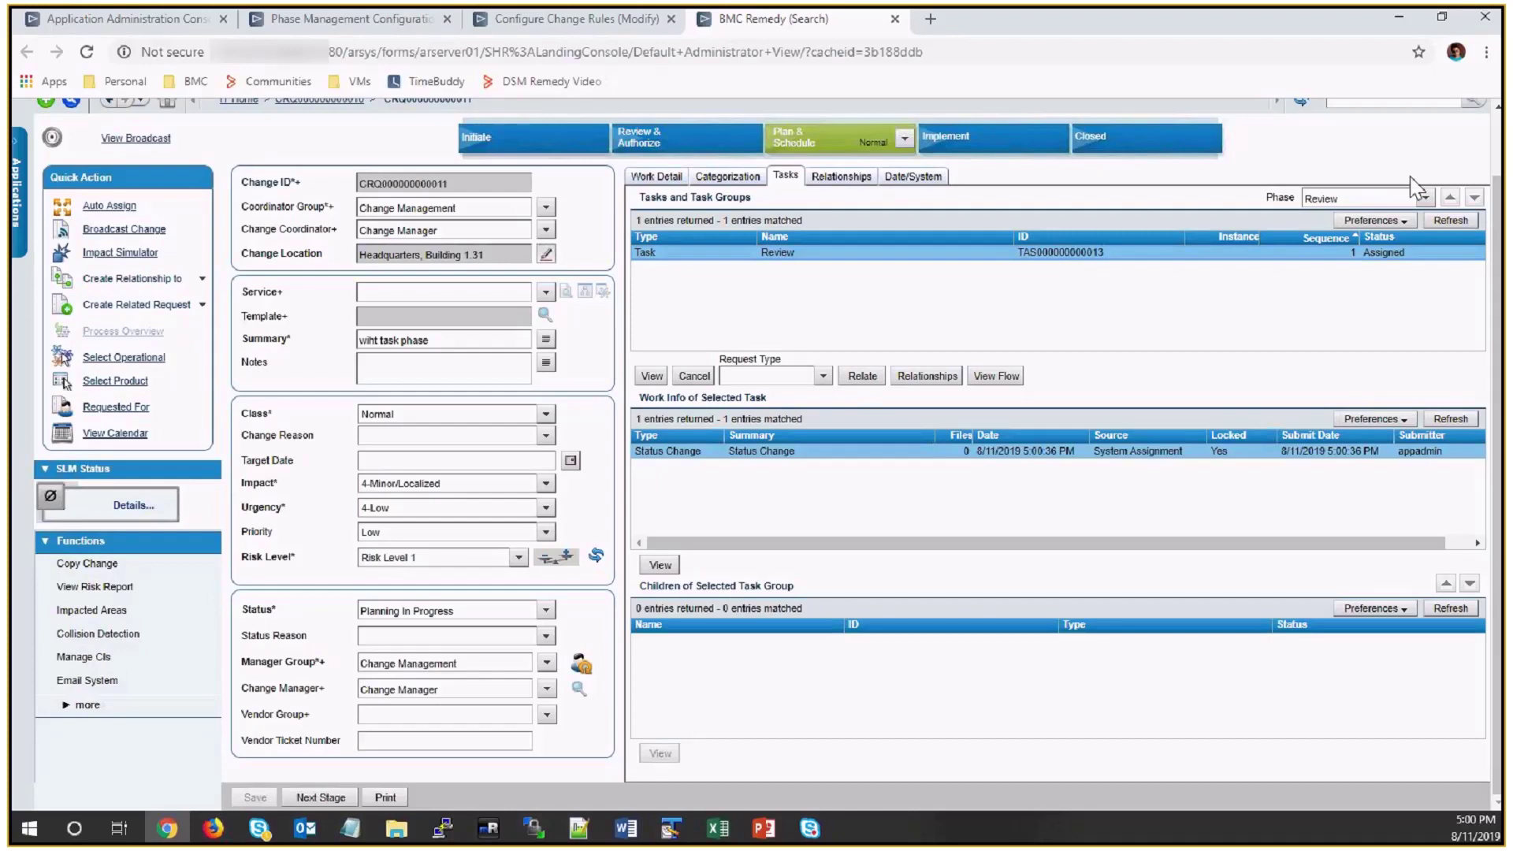
Relate an ad hoc task named "Imp" to the Implementation phase of the change request
click(1425, 198)
key(Return)
click(823, 376)
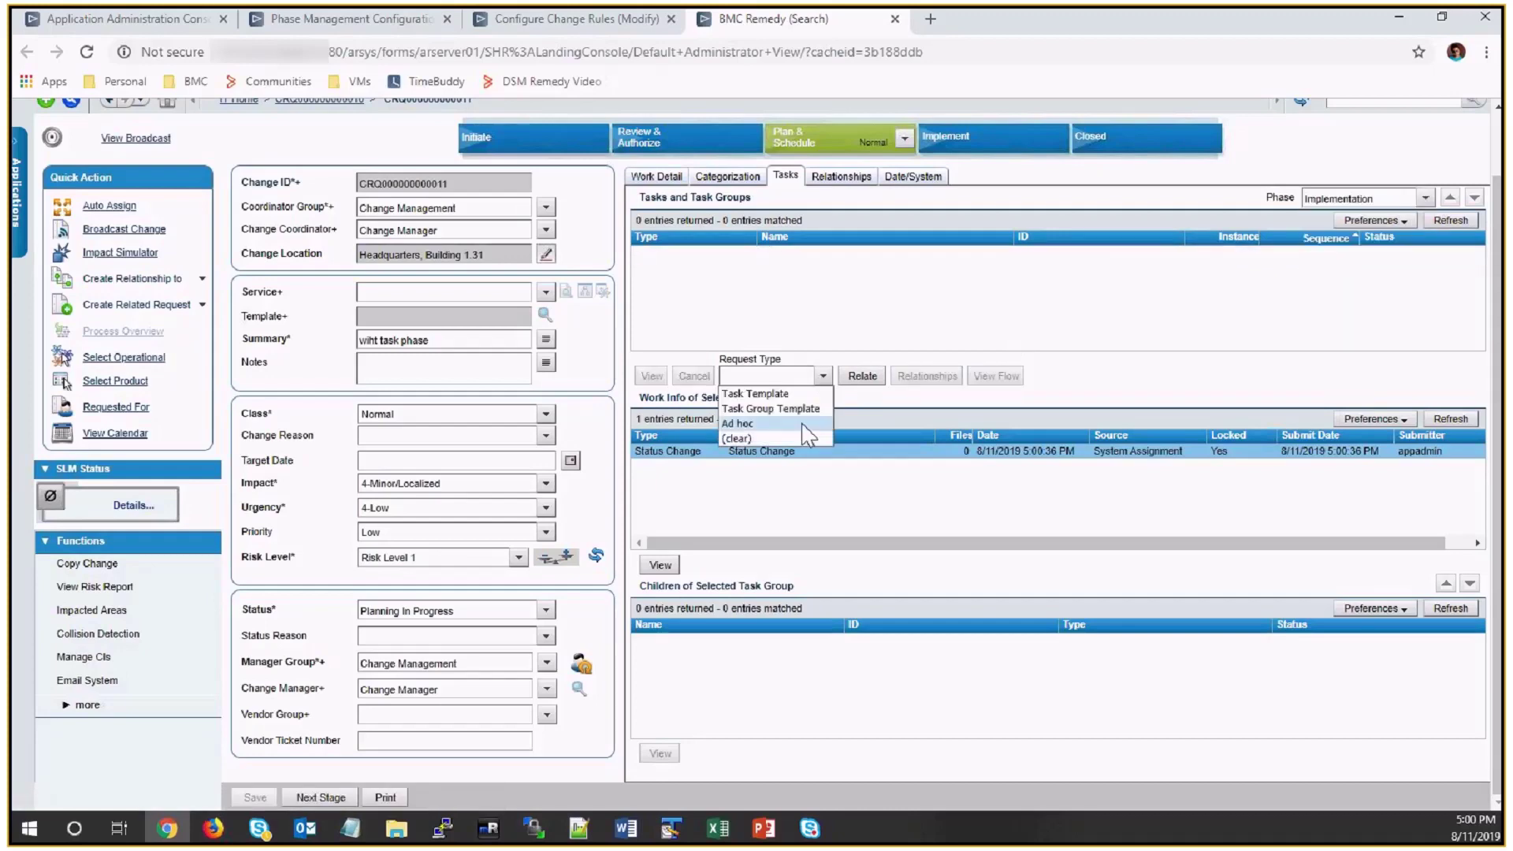
click(804, 425)
click(862, 378)
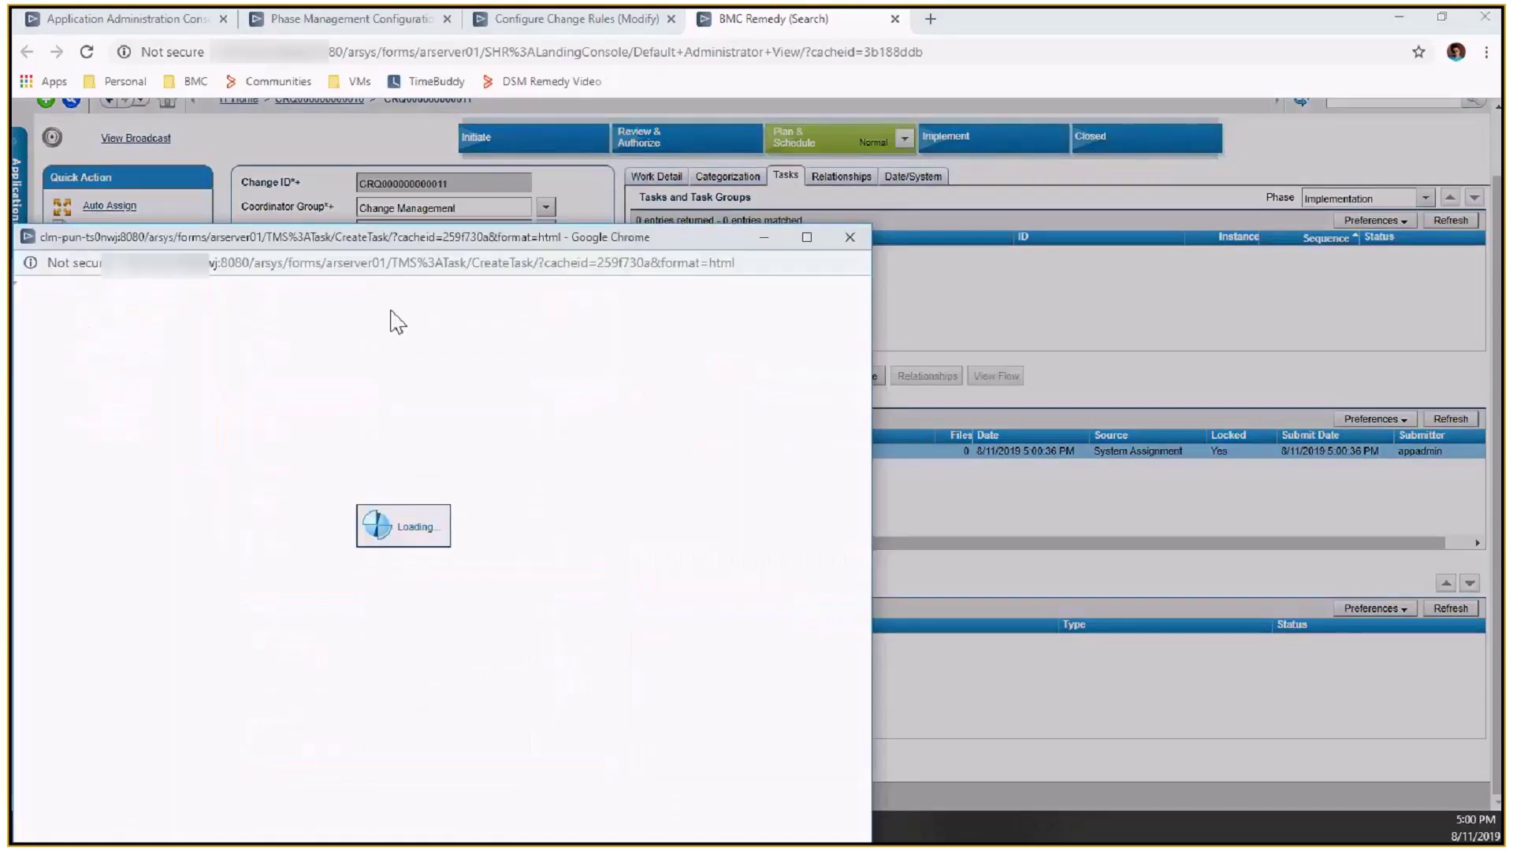
text(Imp)
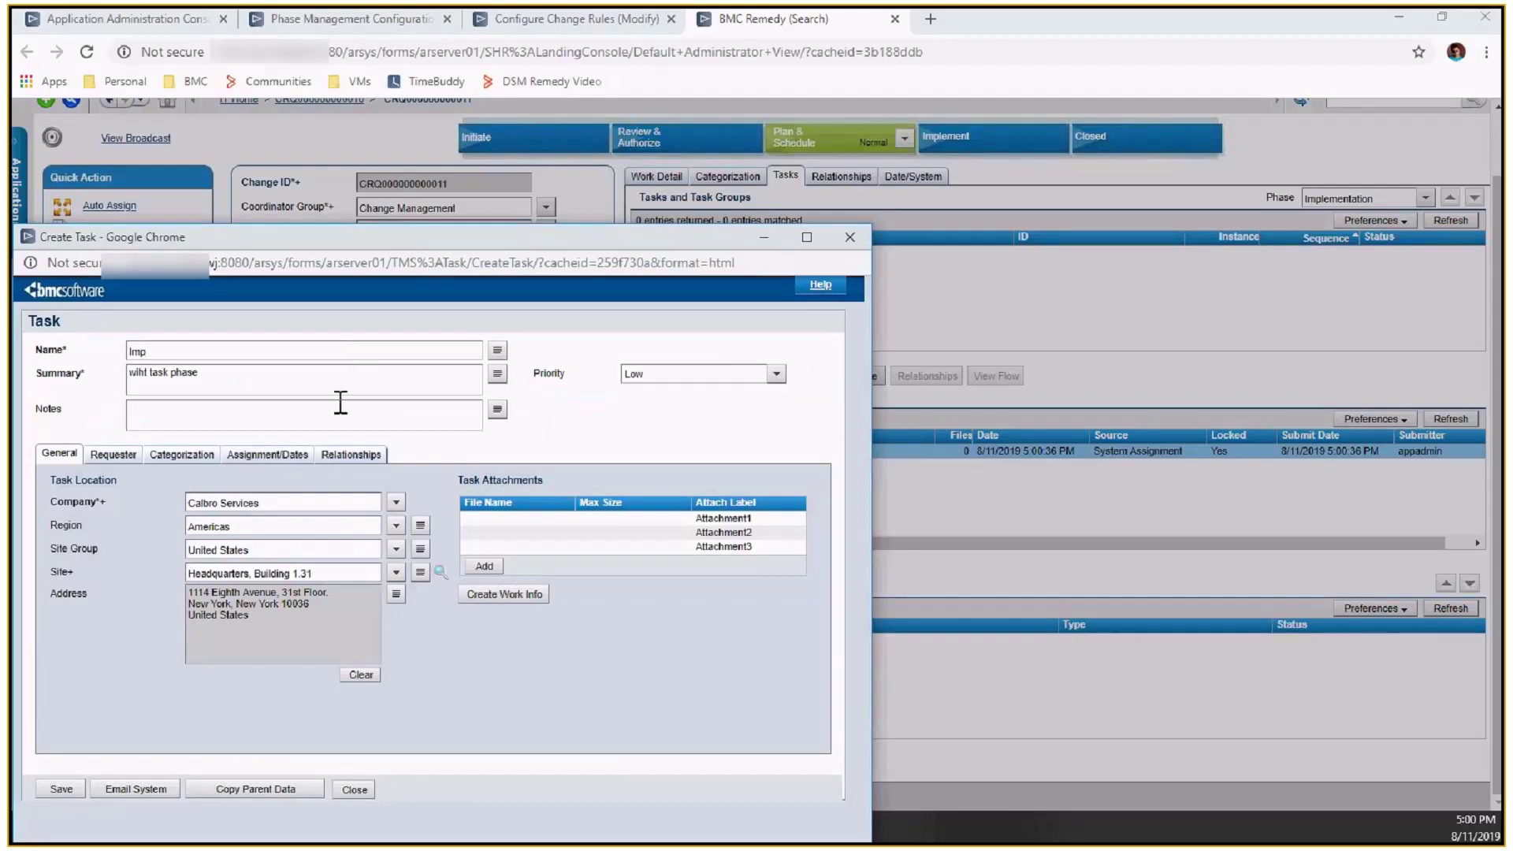
Assign the Imp task within the Change Management group of Calbro Services, IT Support, and save it
click(267, 454)
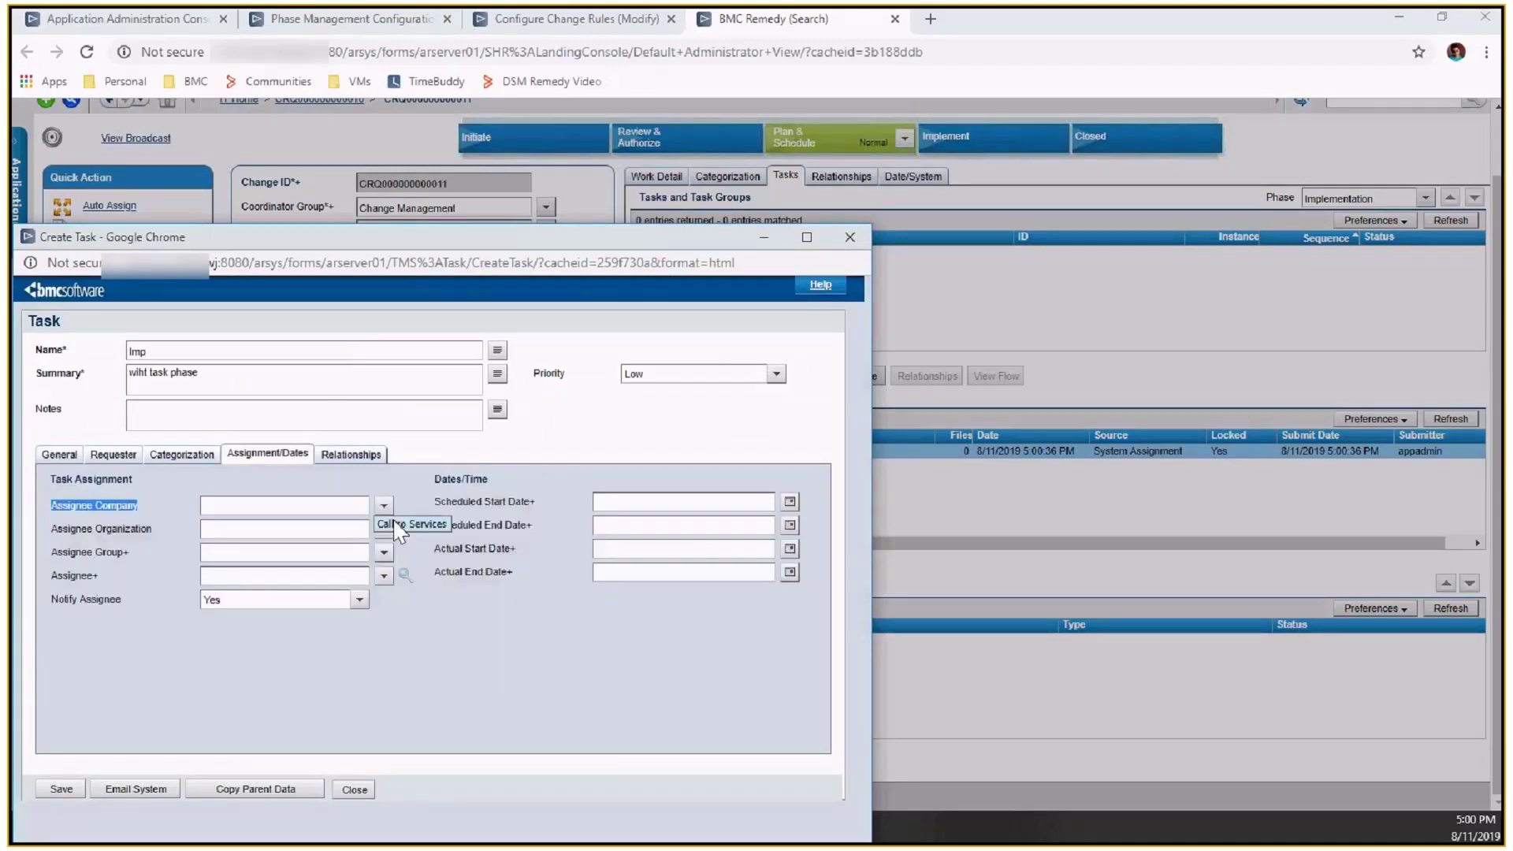
click(402, 524)
click(384, 553)
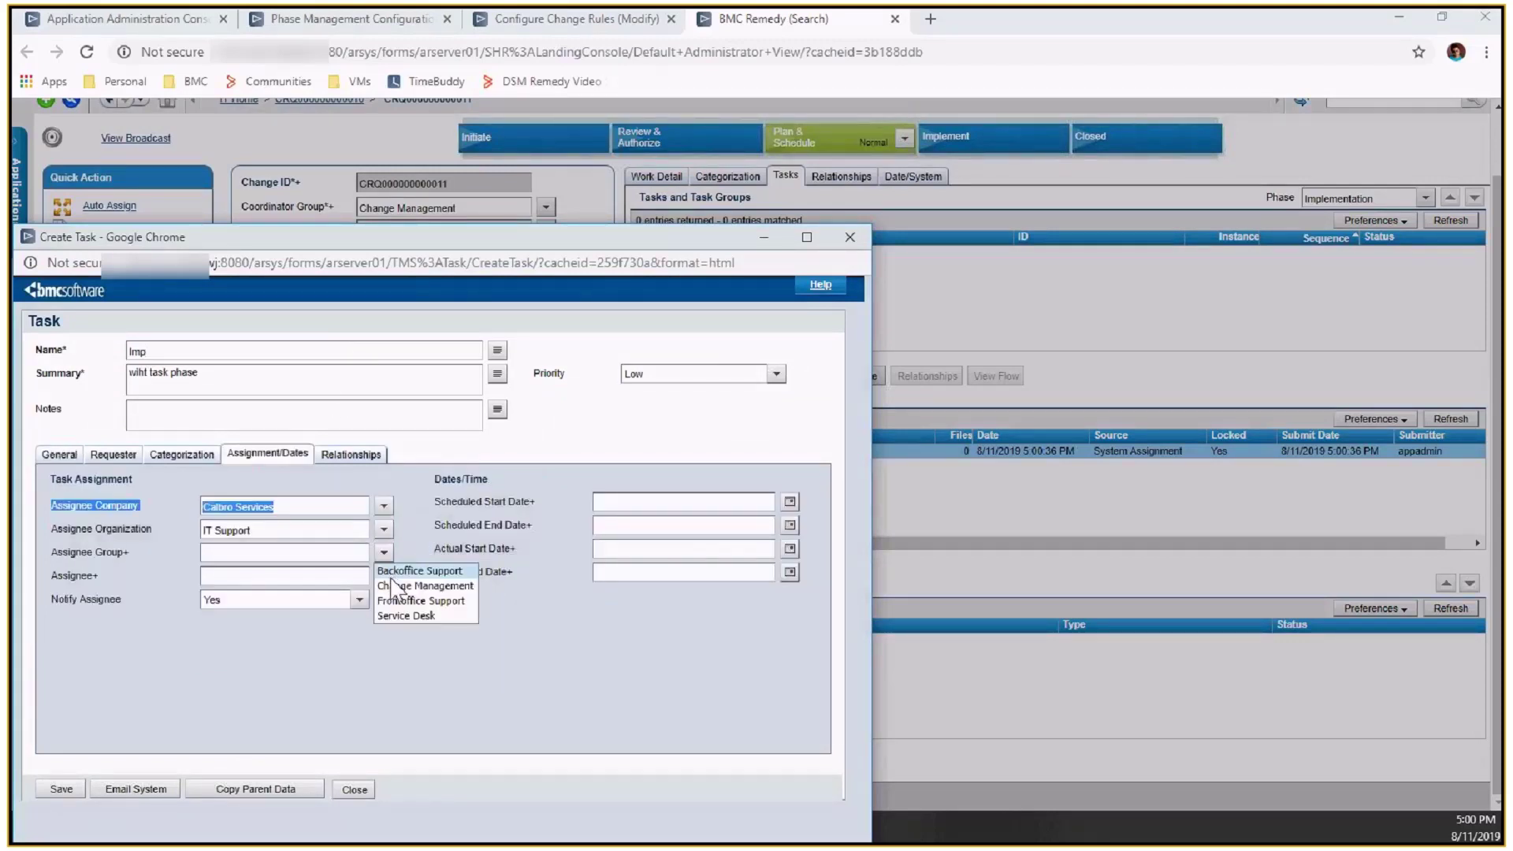
click(406, 571)
click(384, 552)
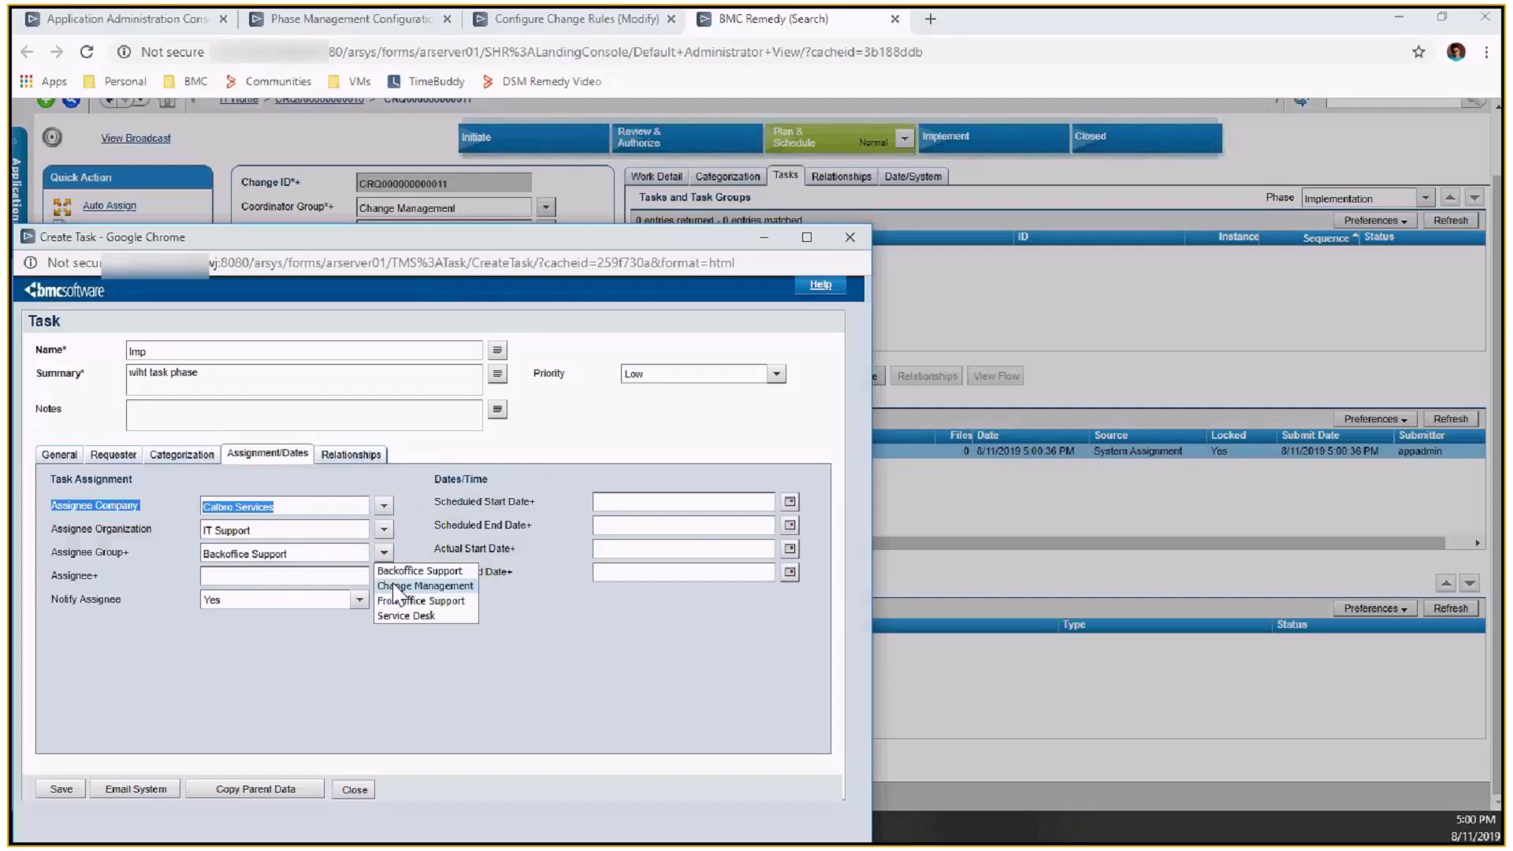
click(413, 585)
click(384, 576)
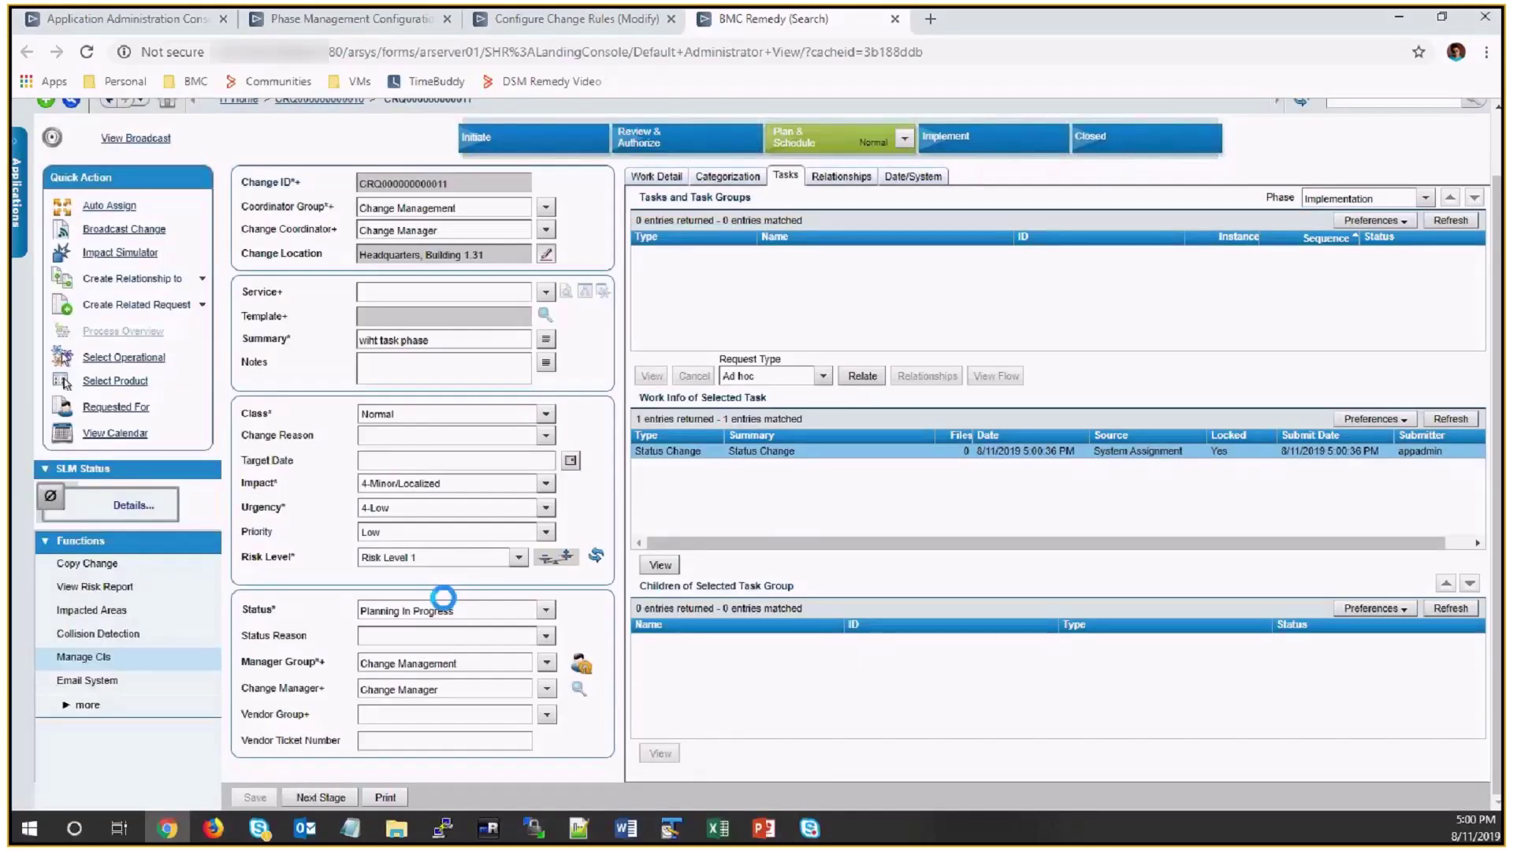
Advance the change to Scheduled For Review with scheduled dates 8/11/2019 5:01:04 PM to 5:01:05 PM, and check its Review-phase task
click(1424, 197)
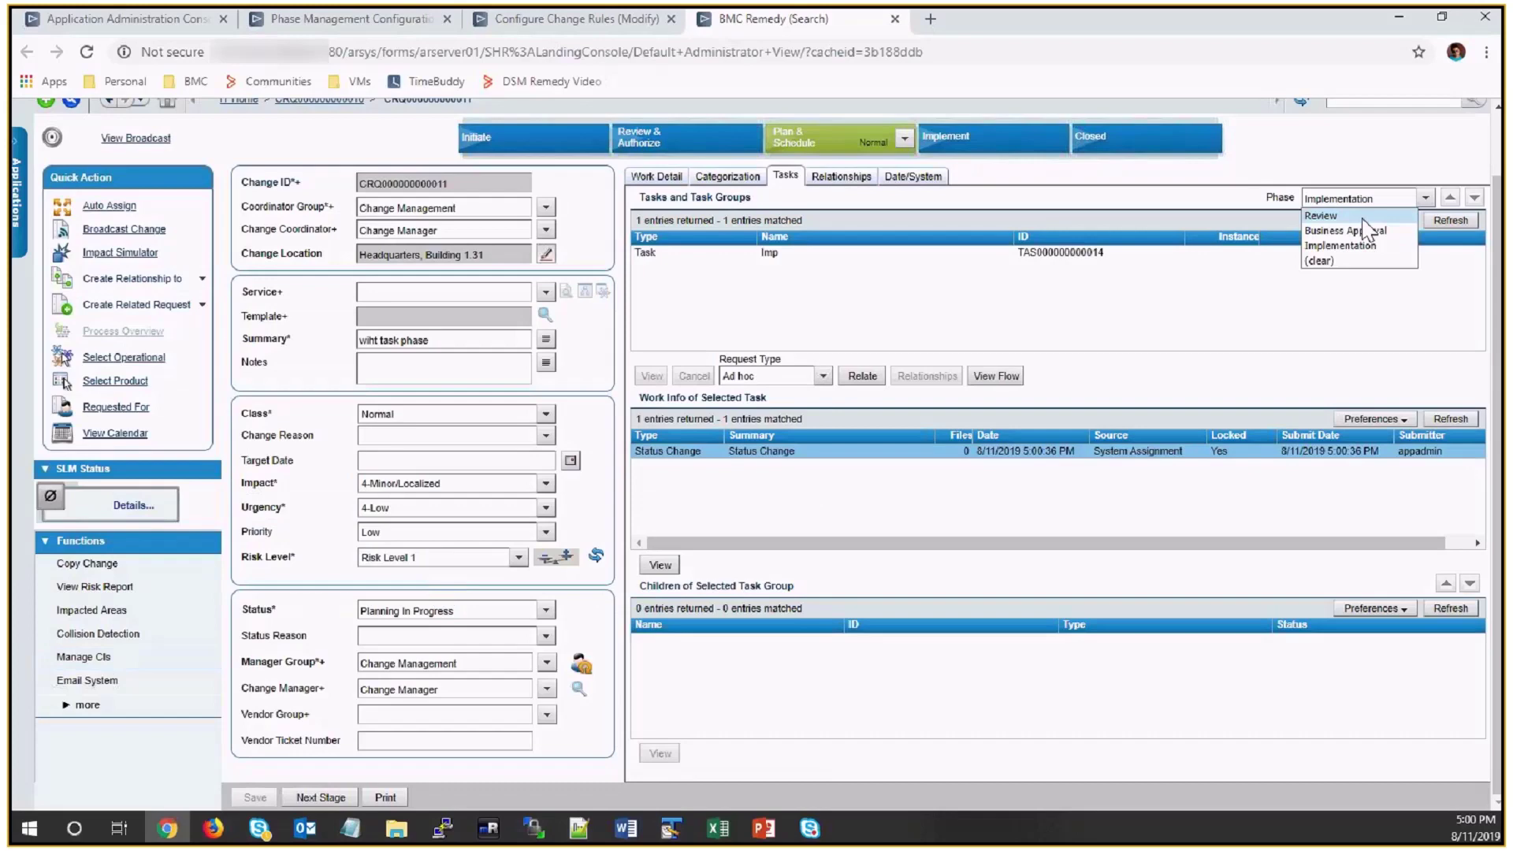
click(1357, 216)
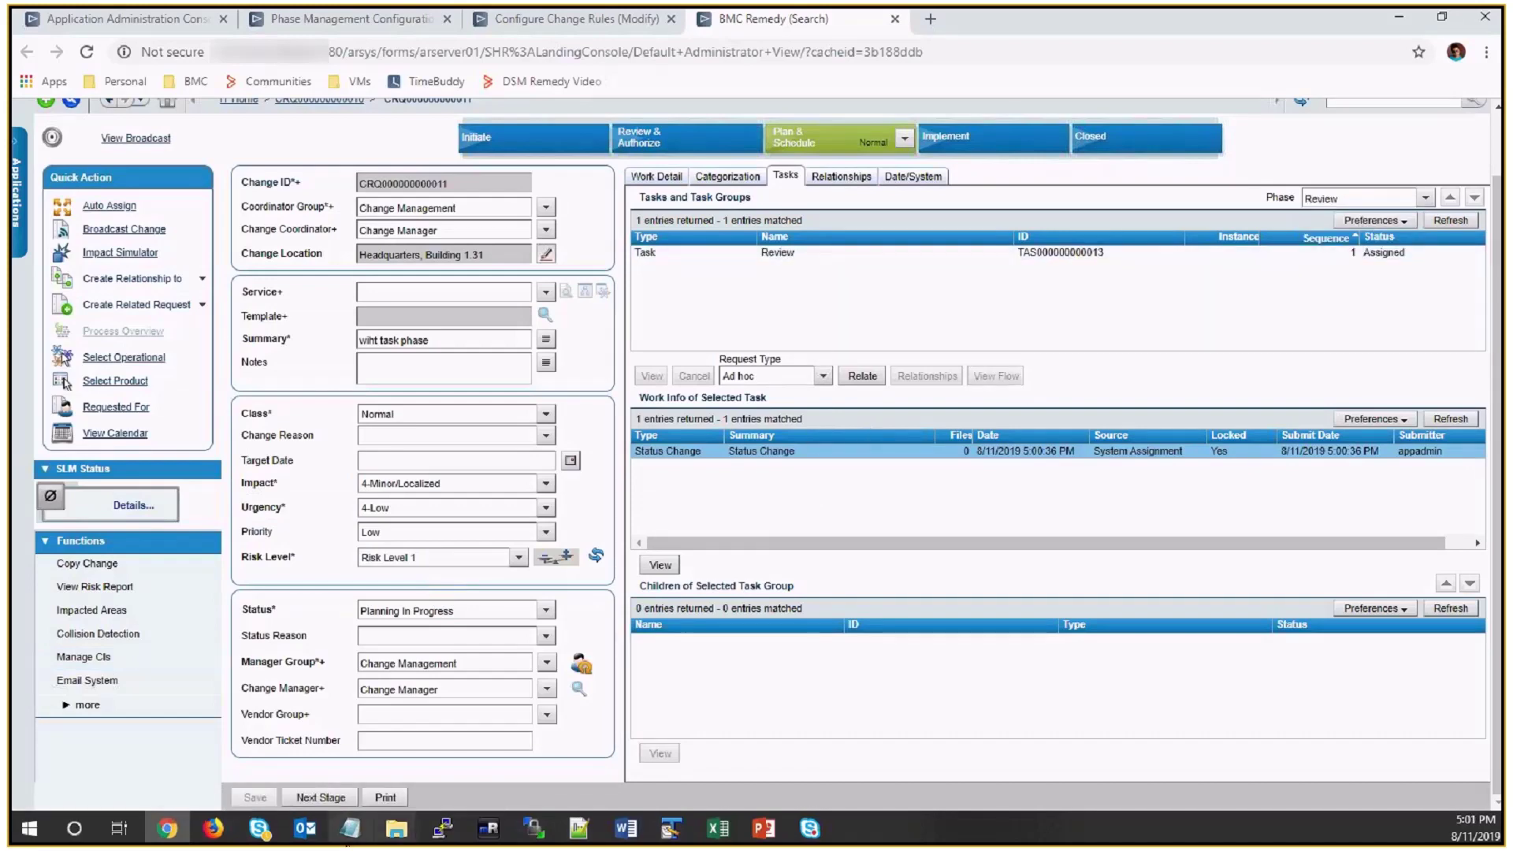
click(321, 798)
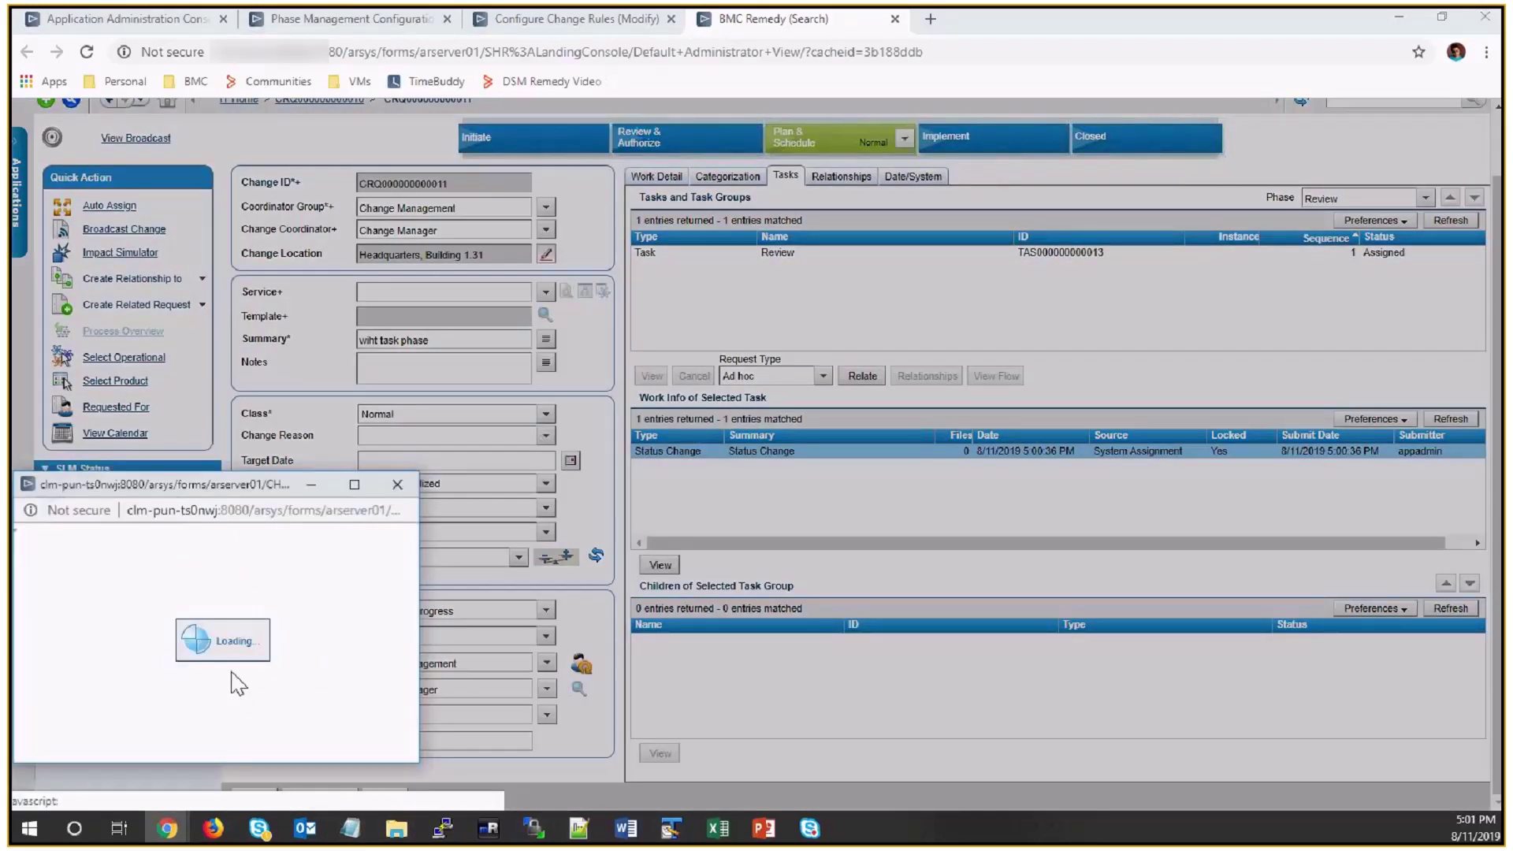
click(225, 675)
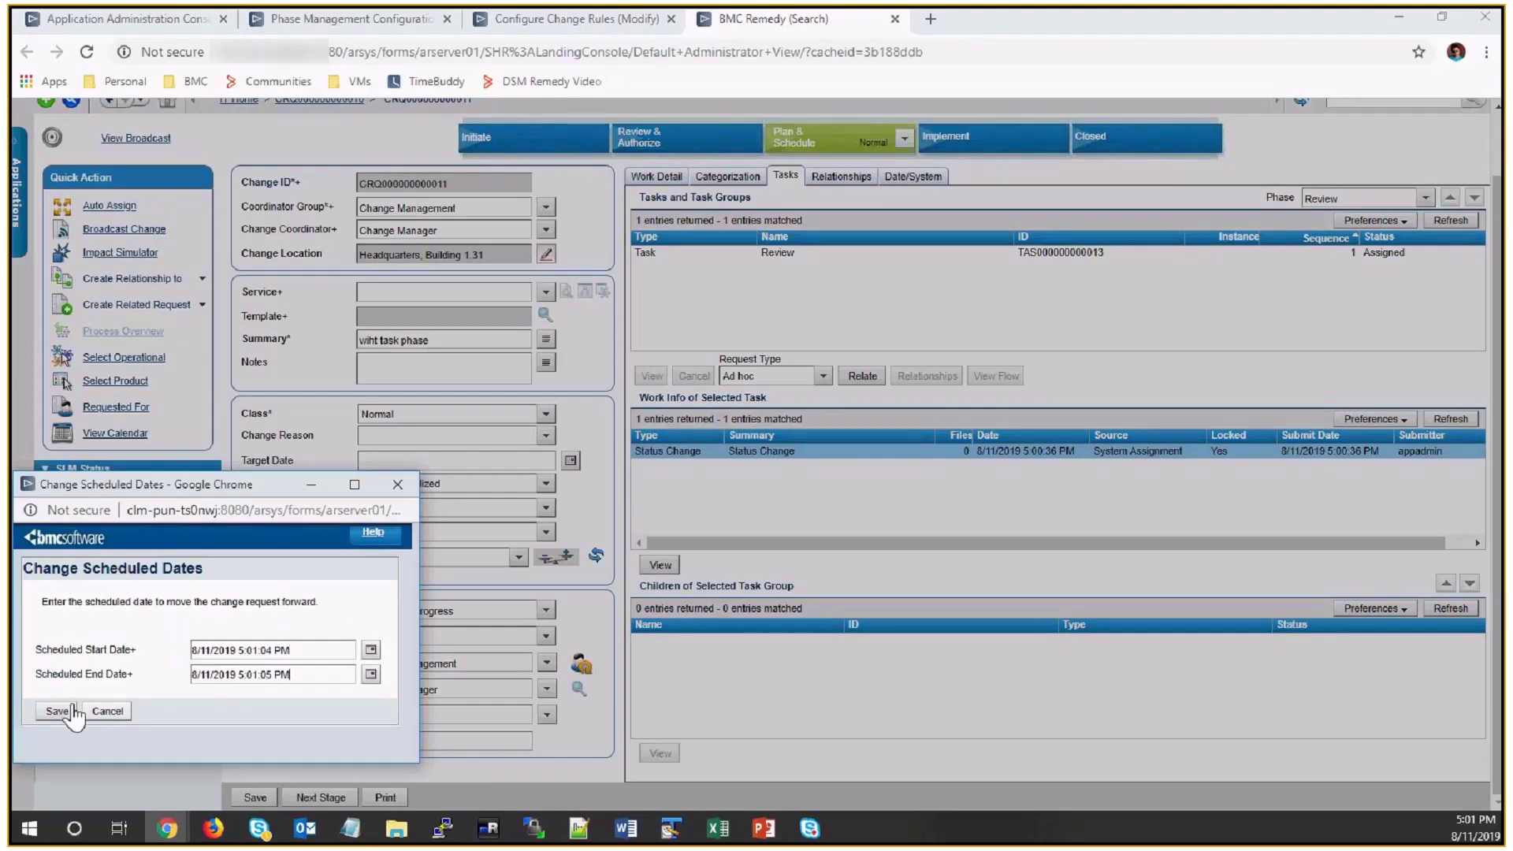
click(74, 709)
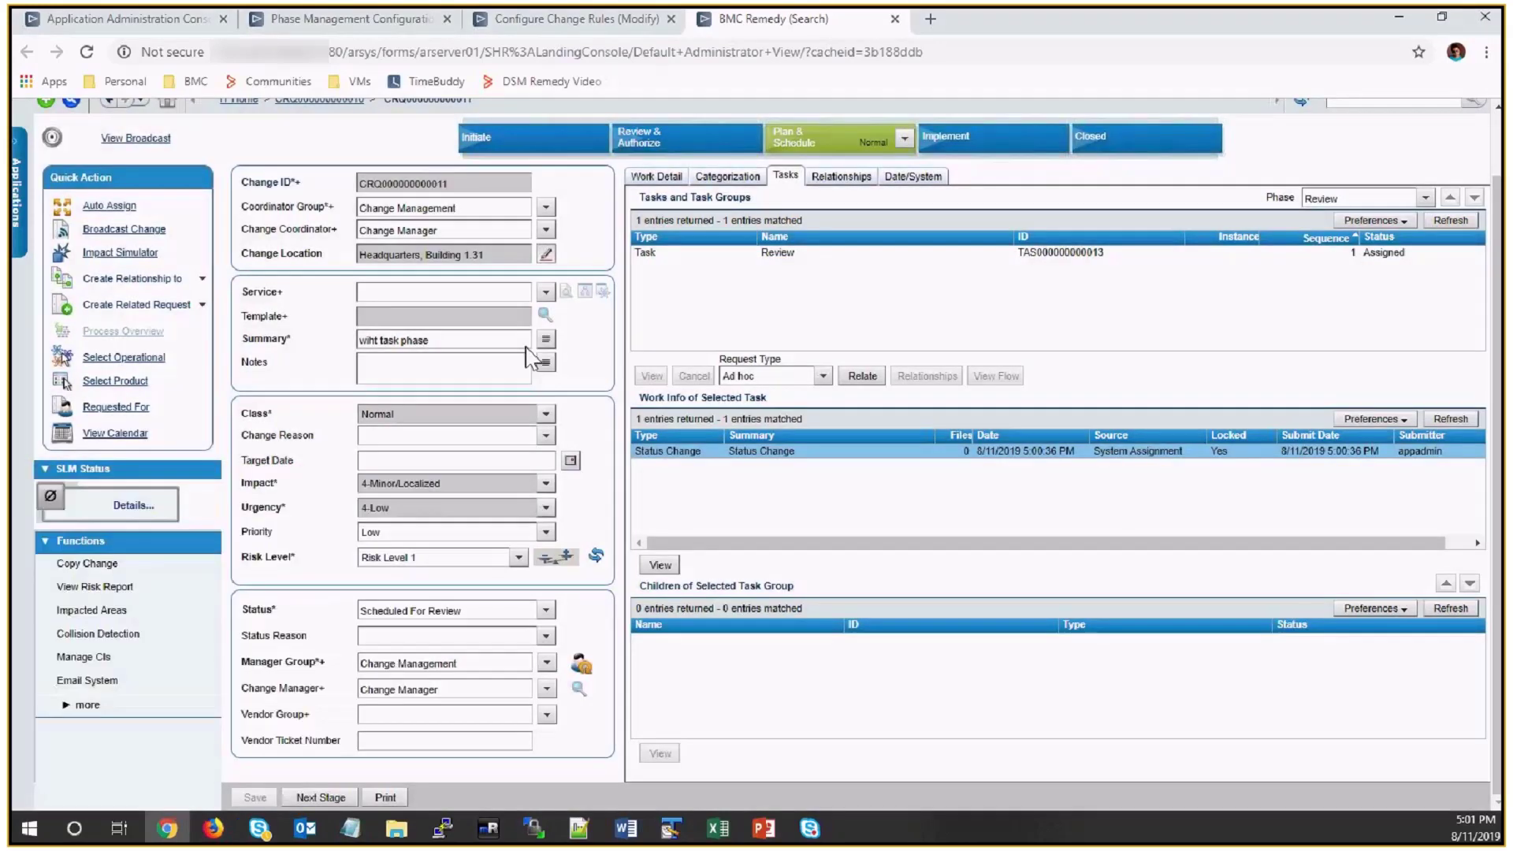
click(1426, 198)
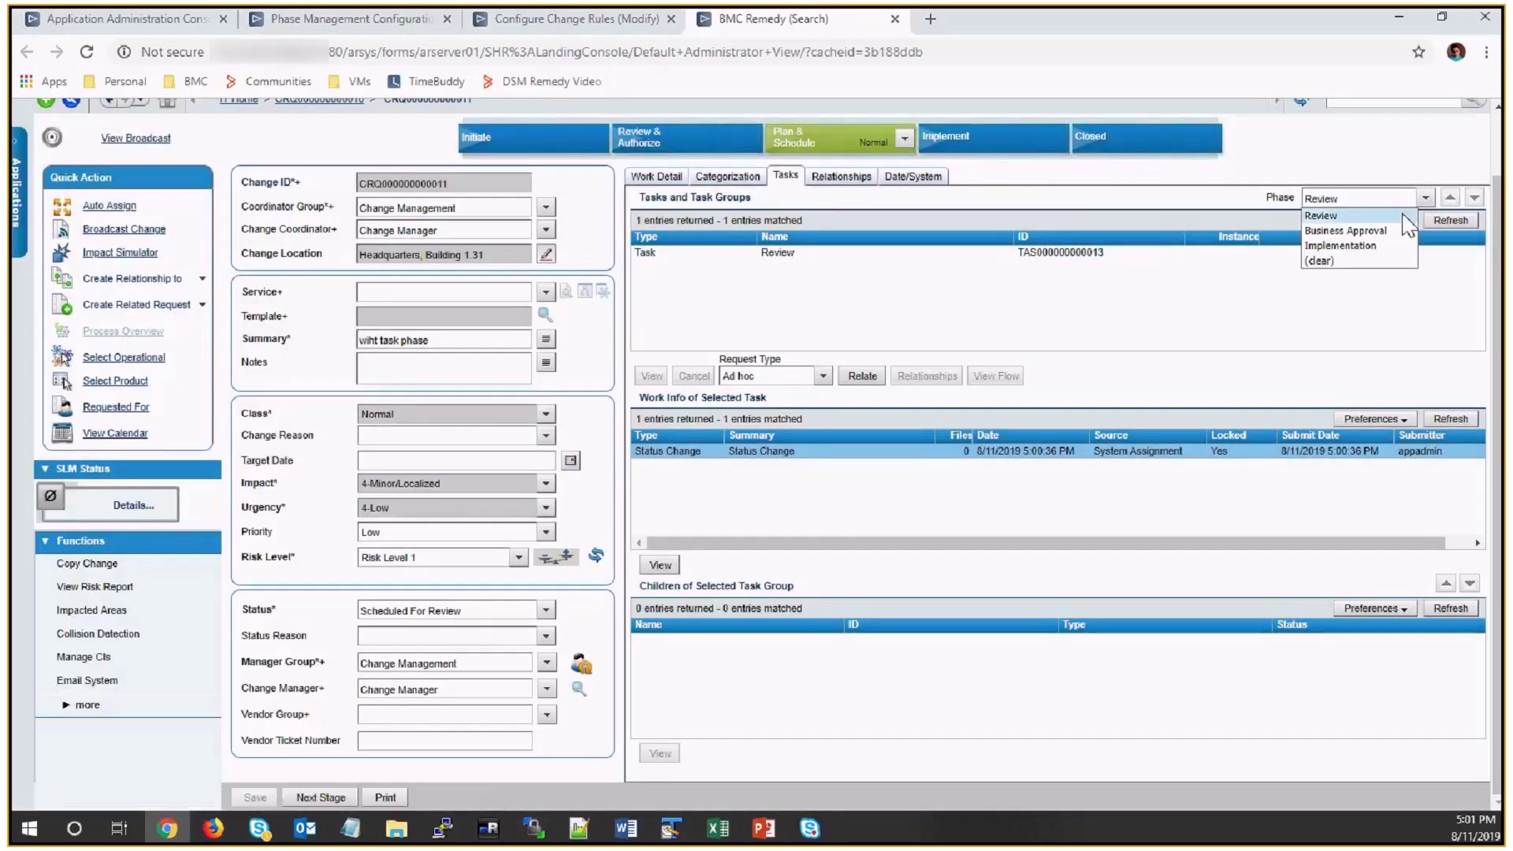
click(1403, 215)
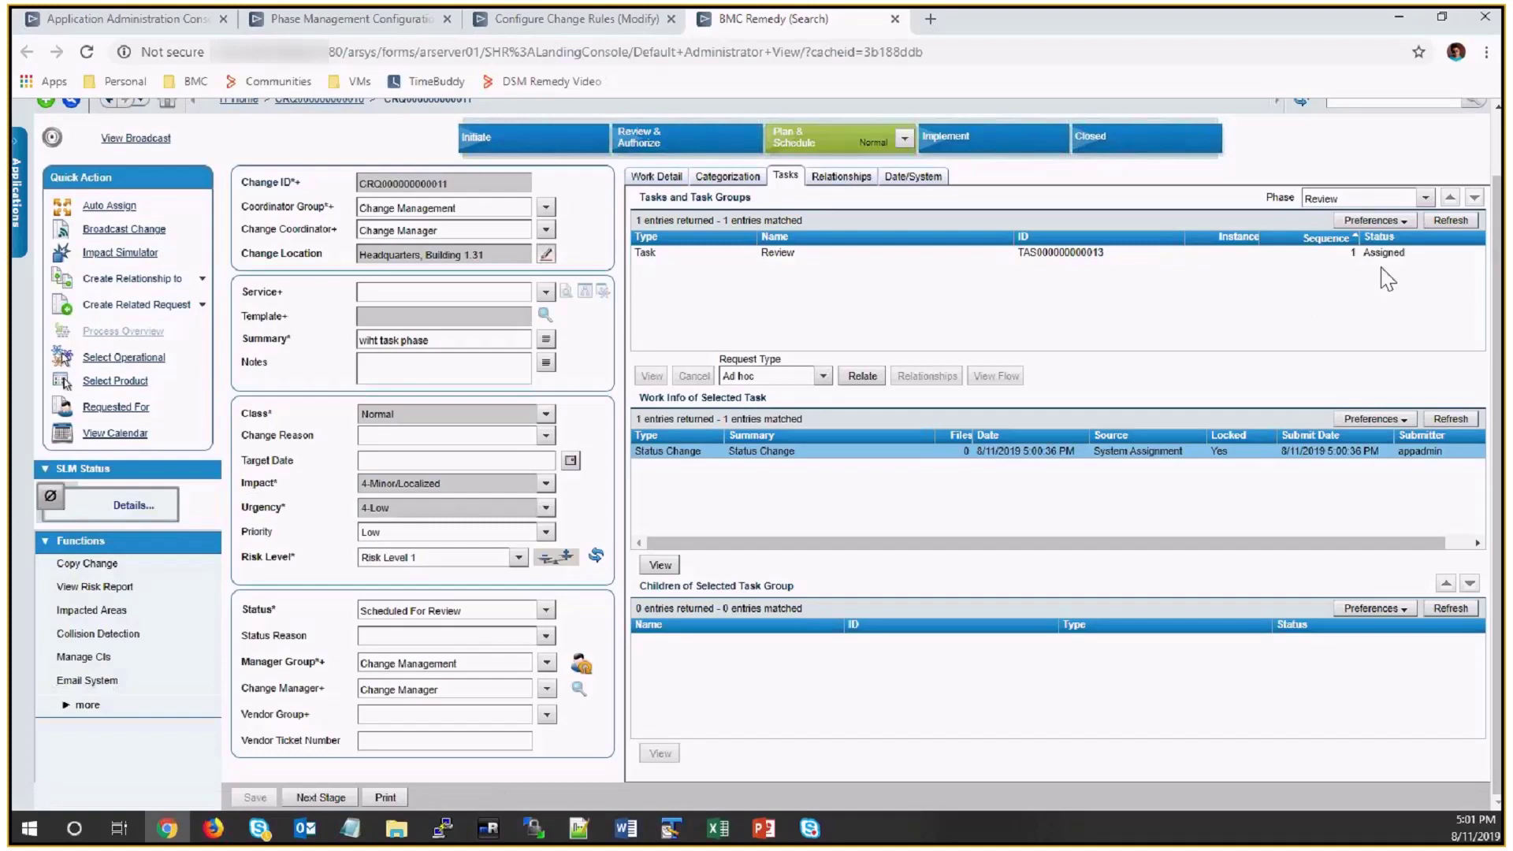
Set Enforce Task Closure At Each Phase to Yes in the global Change Configuration Rules and save the rule
click(572, 20)
click(297, 513)
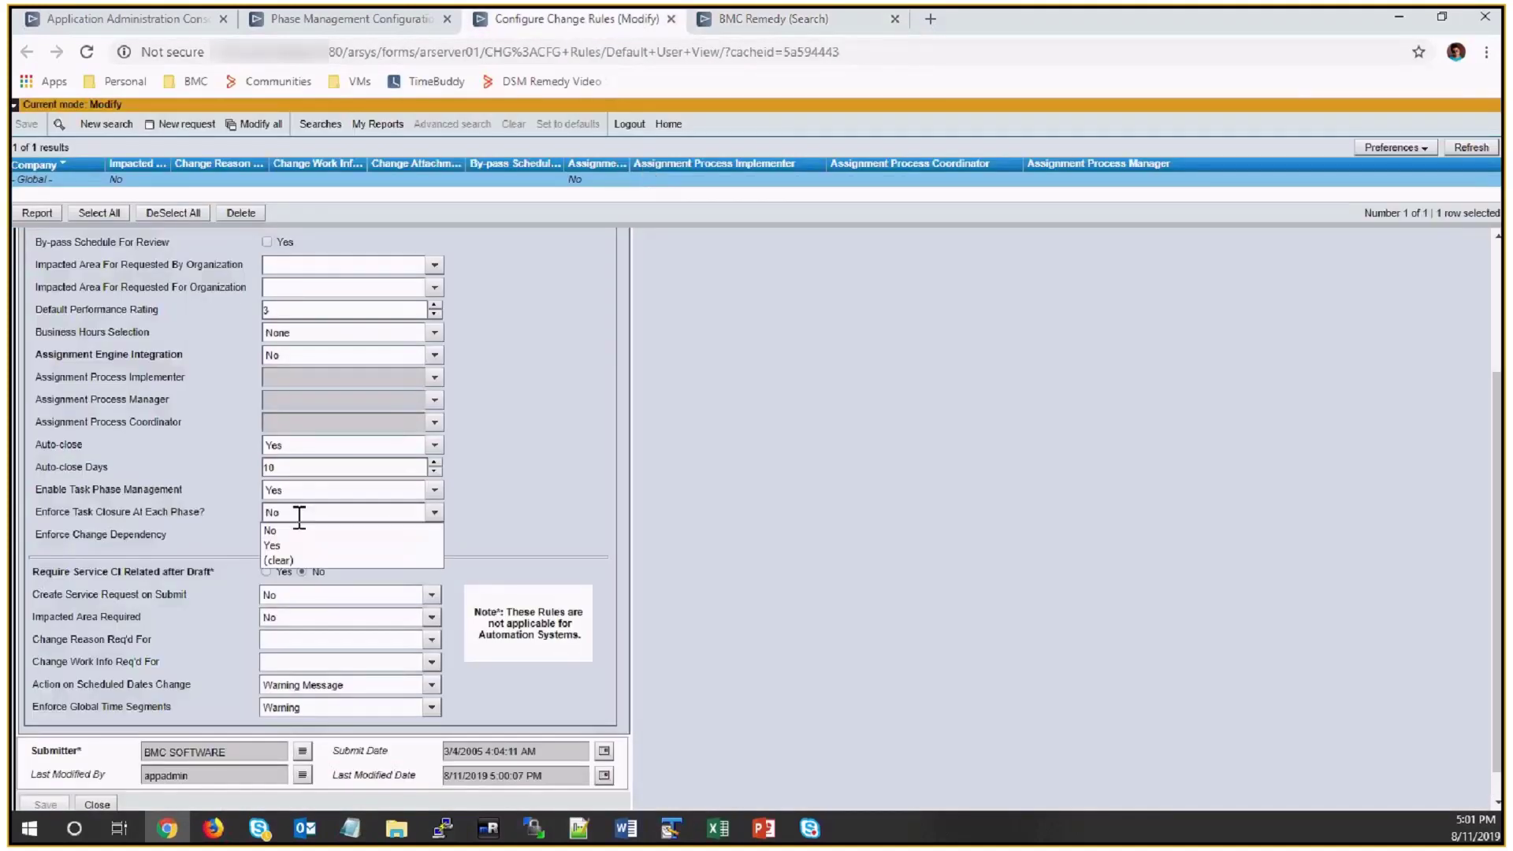
click(294, 542)
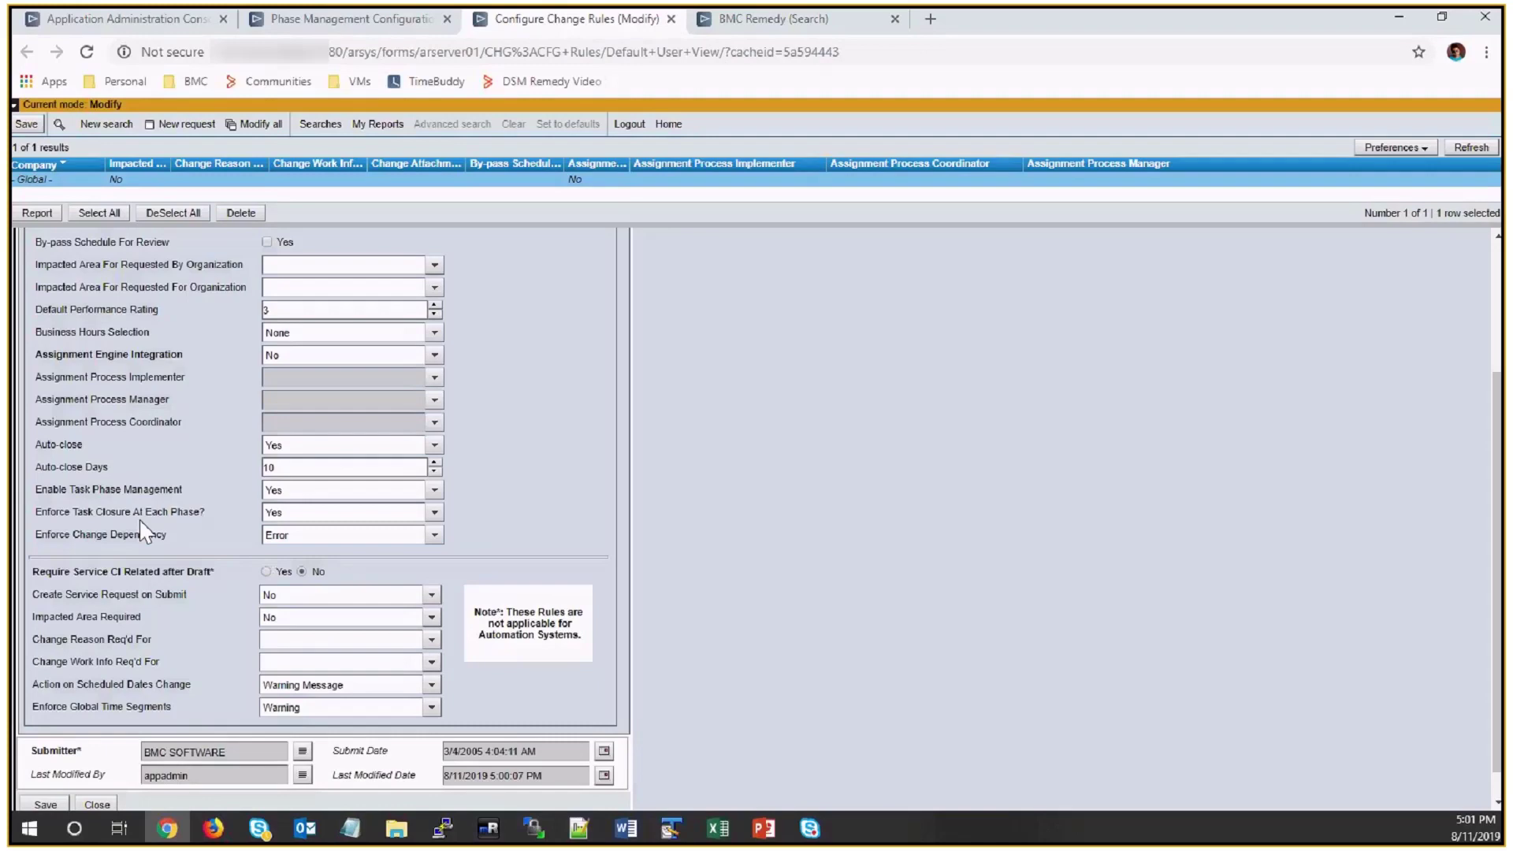
click(26, 124)
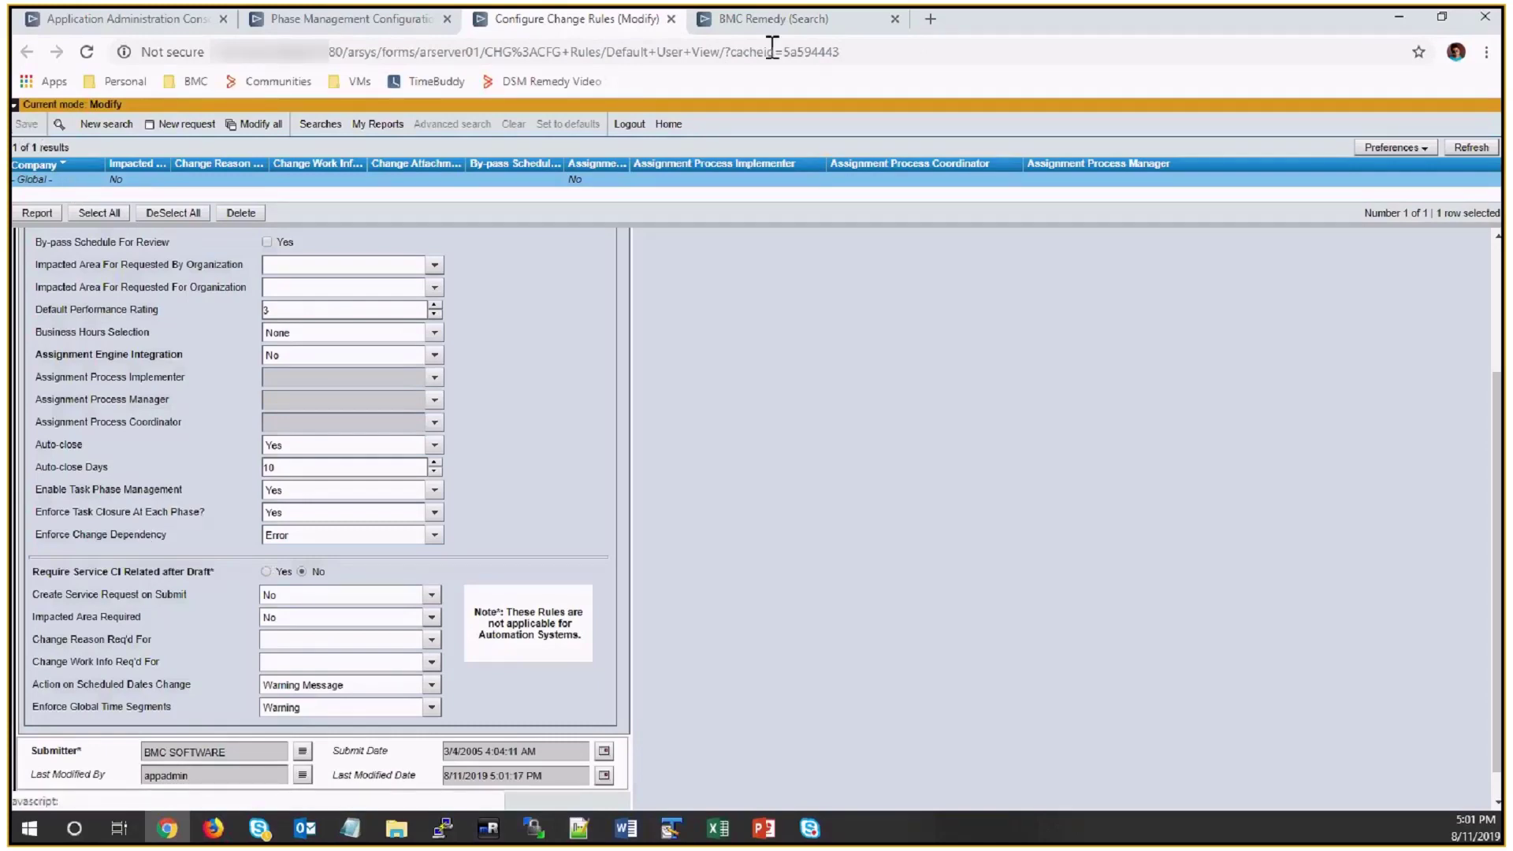
Create a change request with the summary "eforce close task", Change Coordinator as coordinator and Change Manager as manager in the Change Management group
click(768, 20)
click(19, 192)
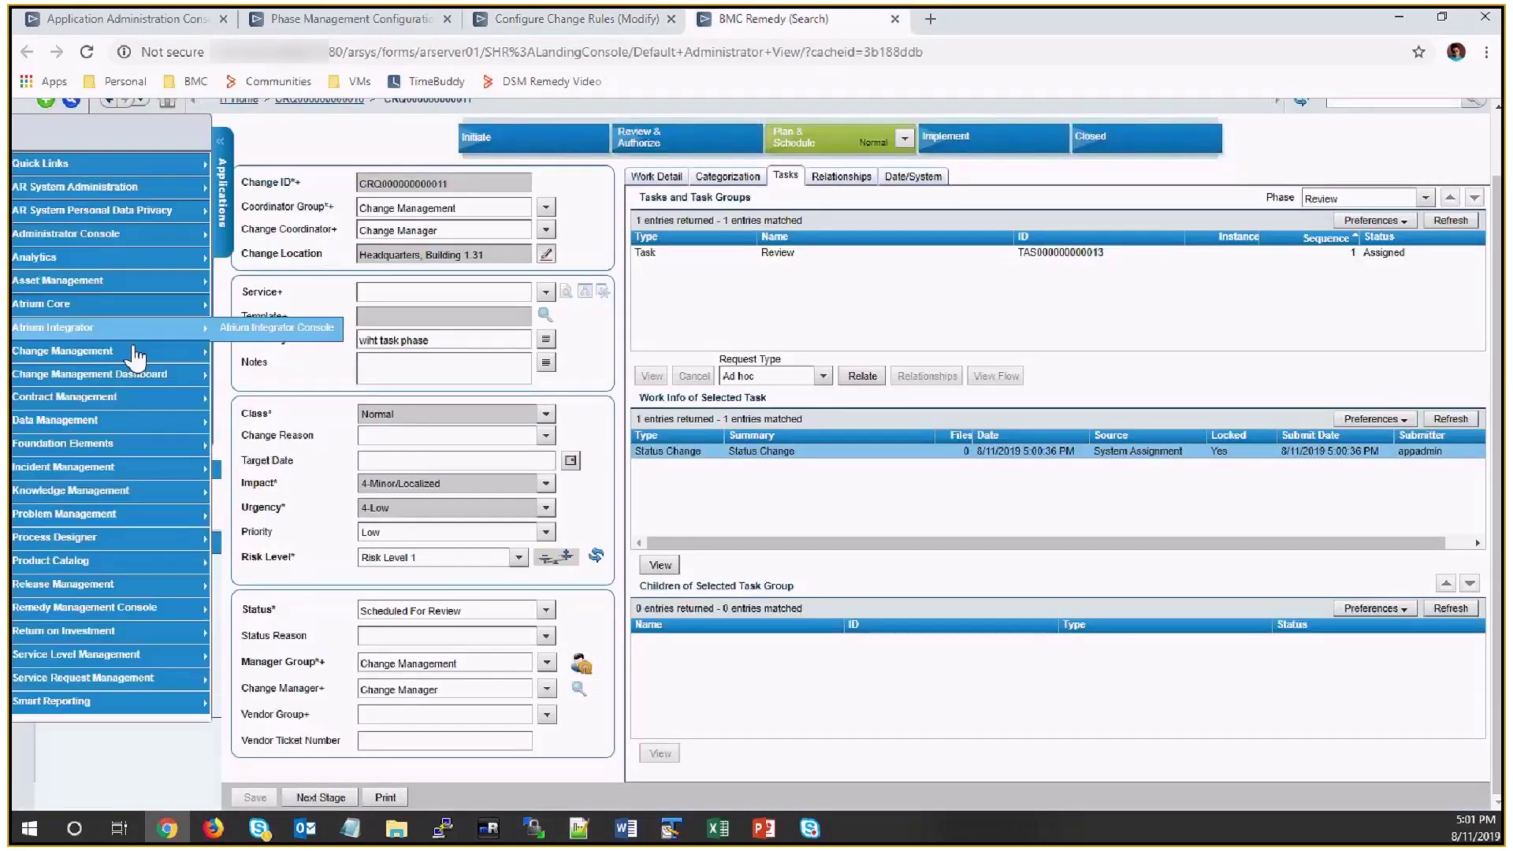
mouse_move(135, 353)
click(257, 375)
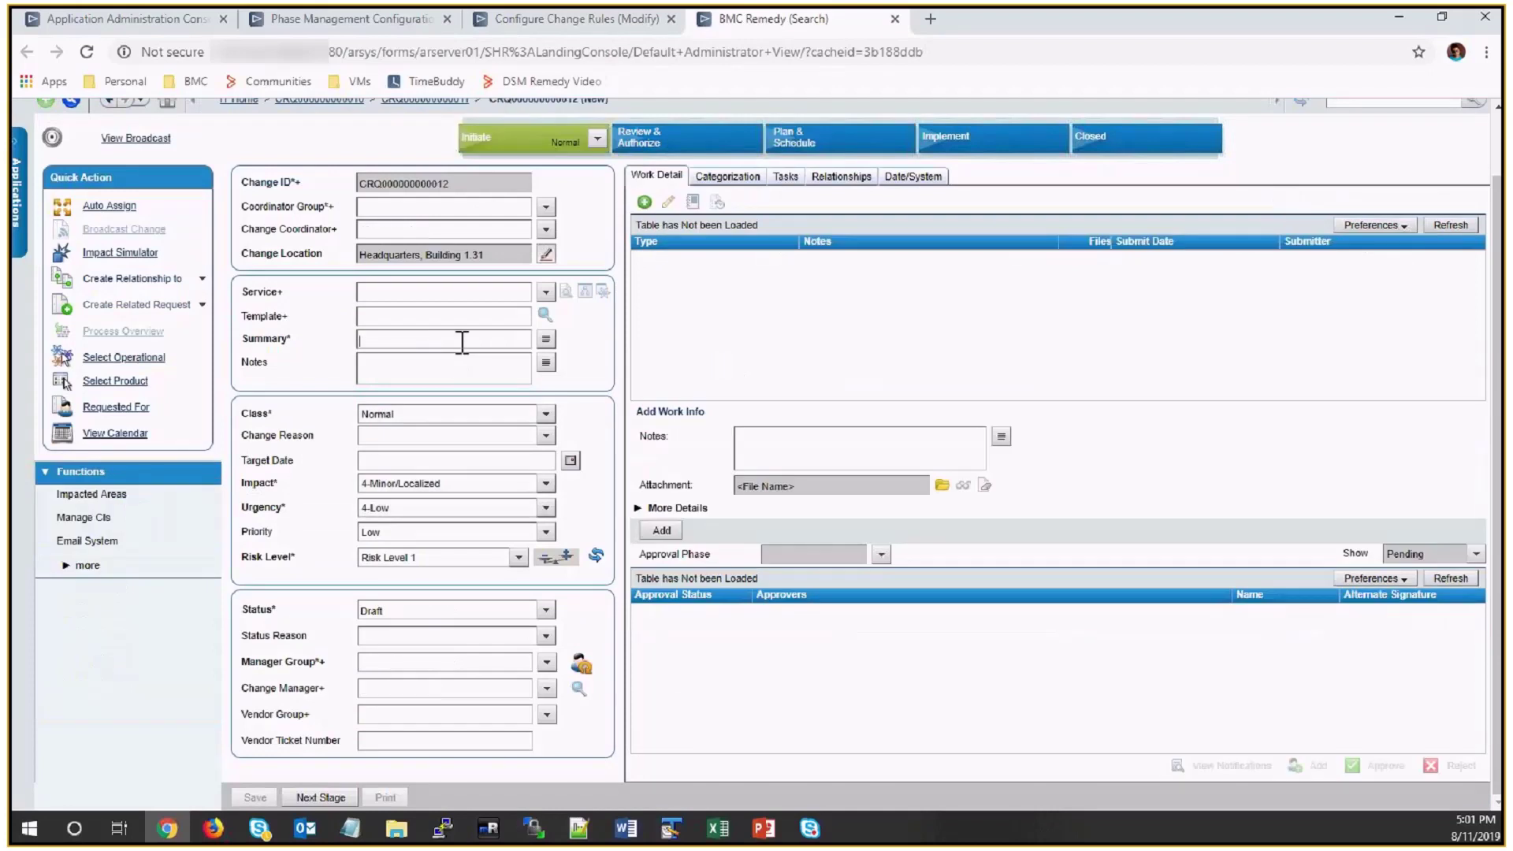
text(e)
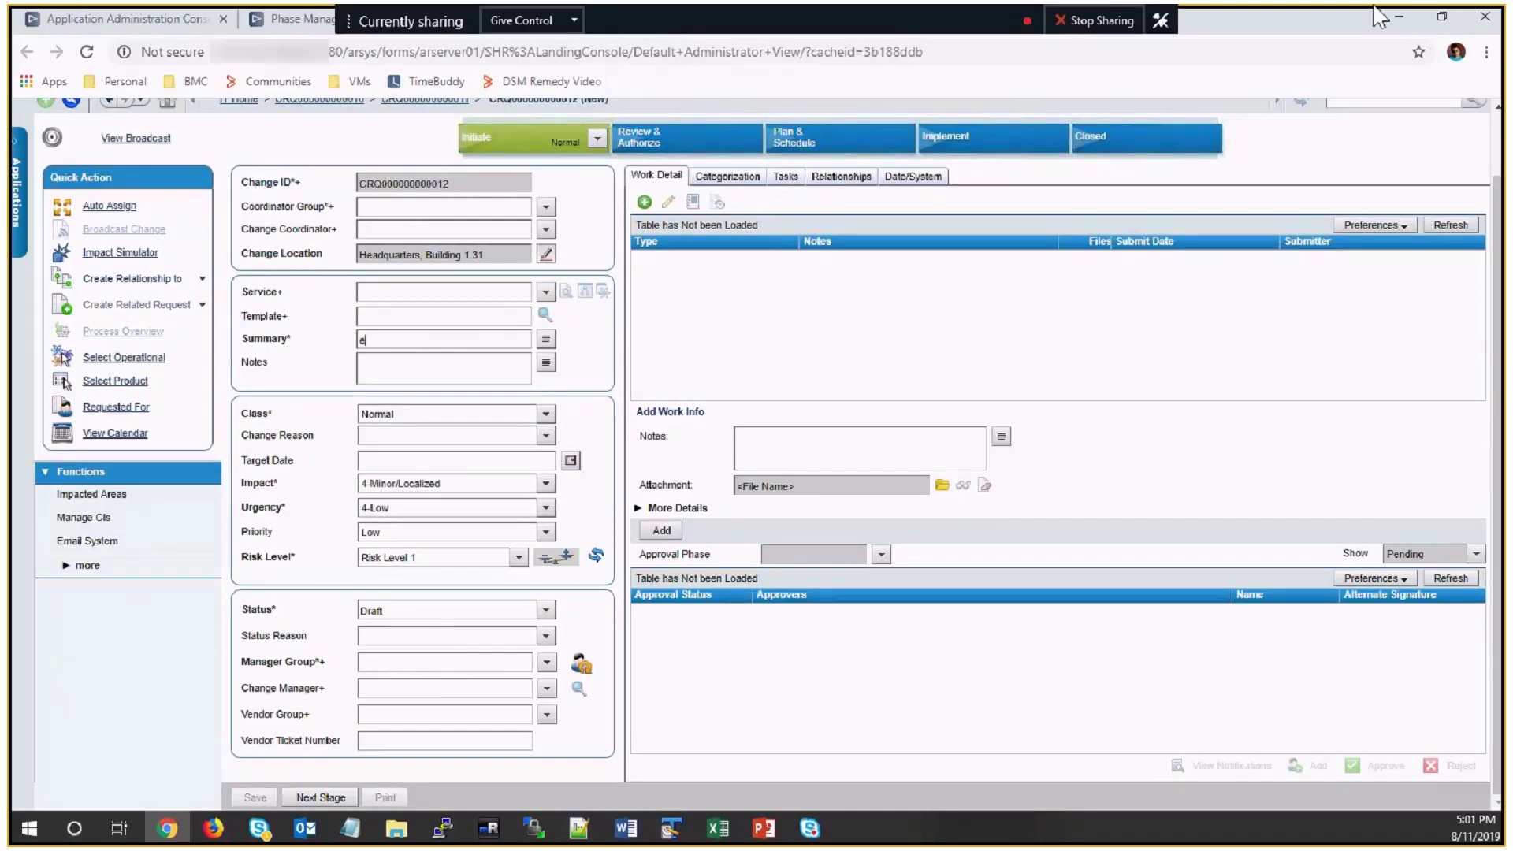
text(force close task)
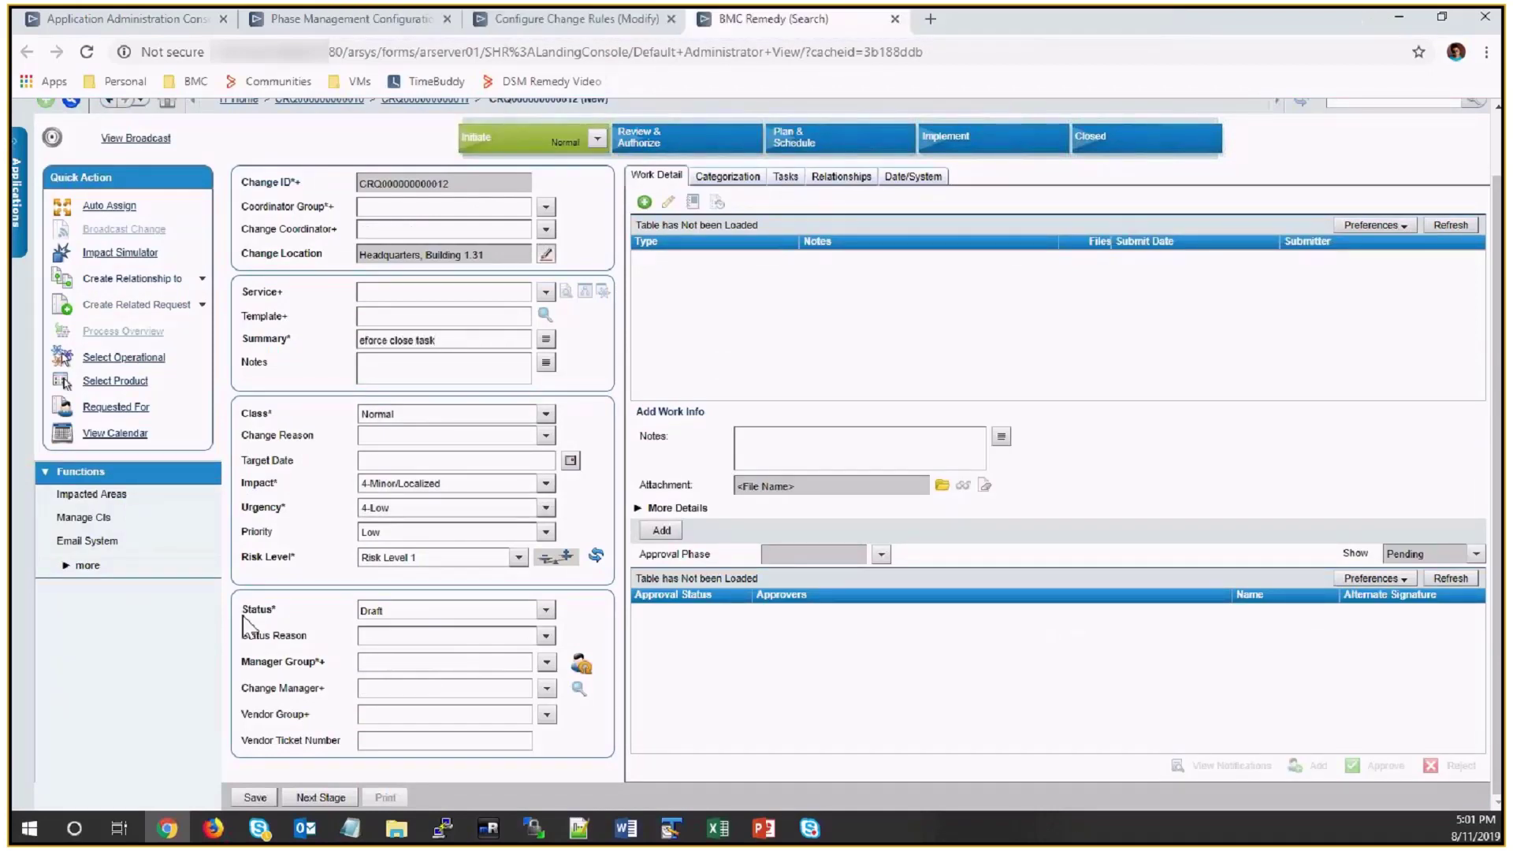
click(254, 797)
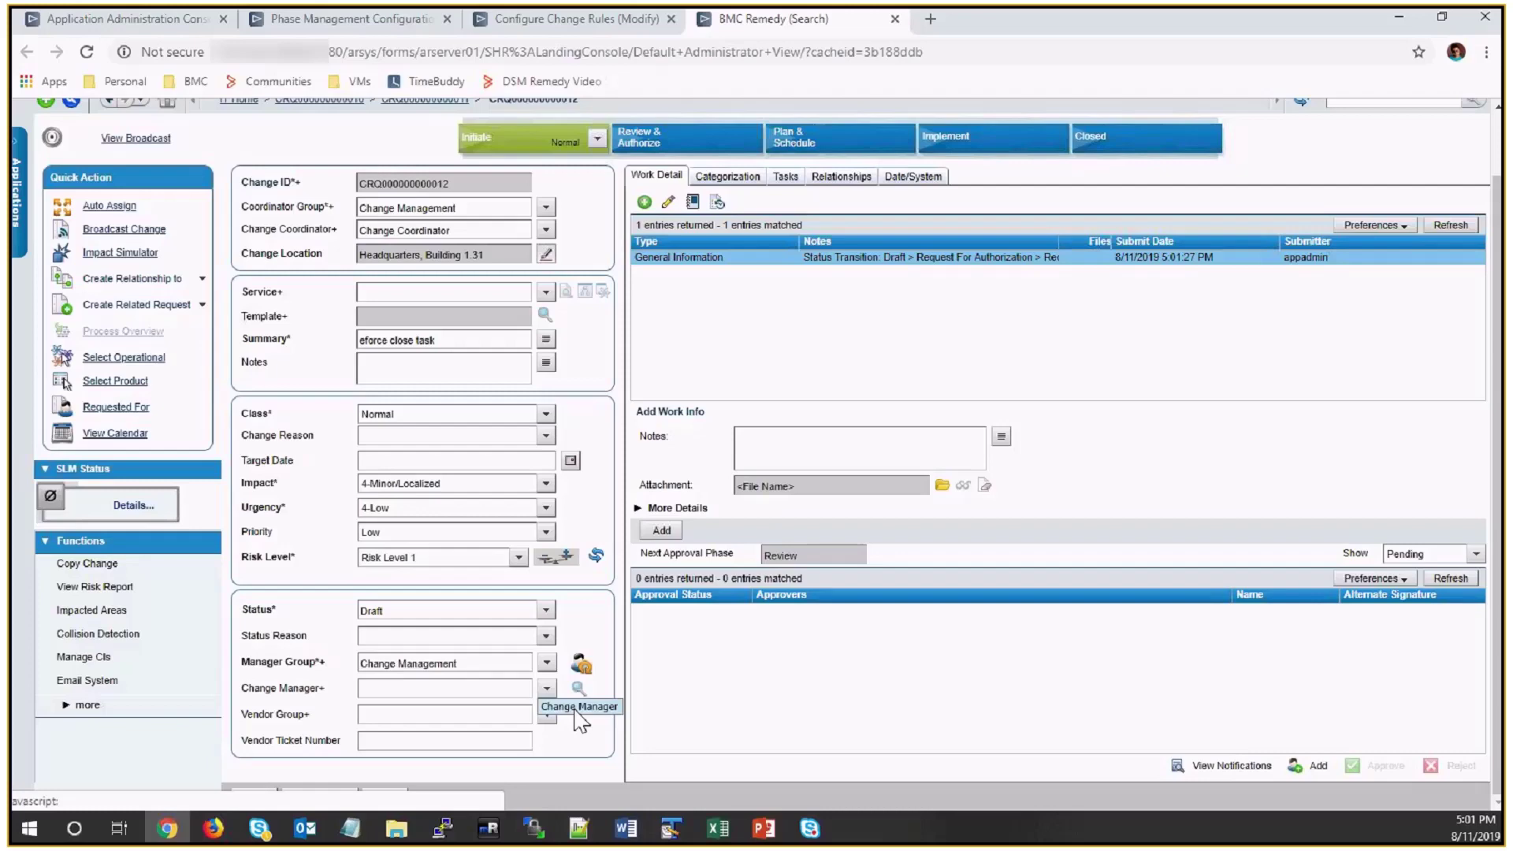
Start an ad hoc task named "review" for the Review phase of the change request
click(823, 376)
click(748, 437)
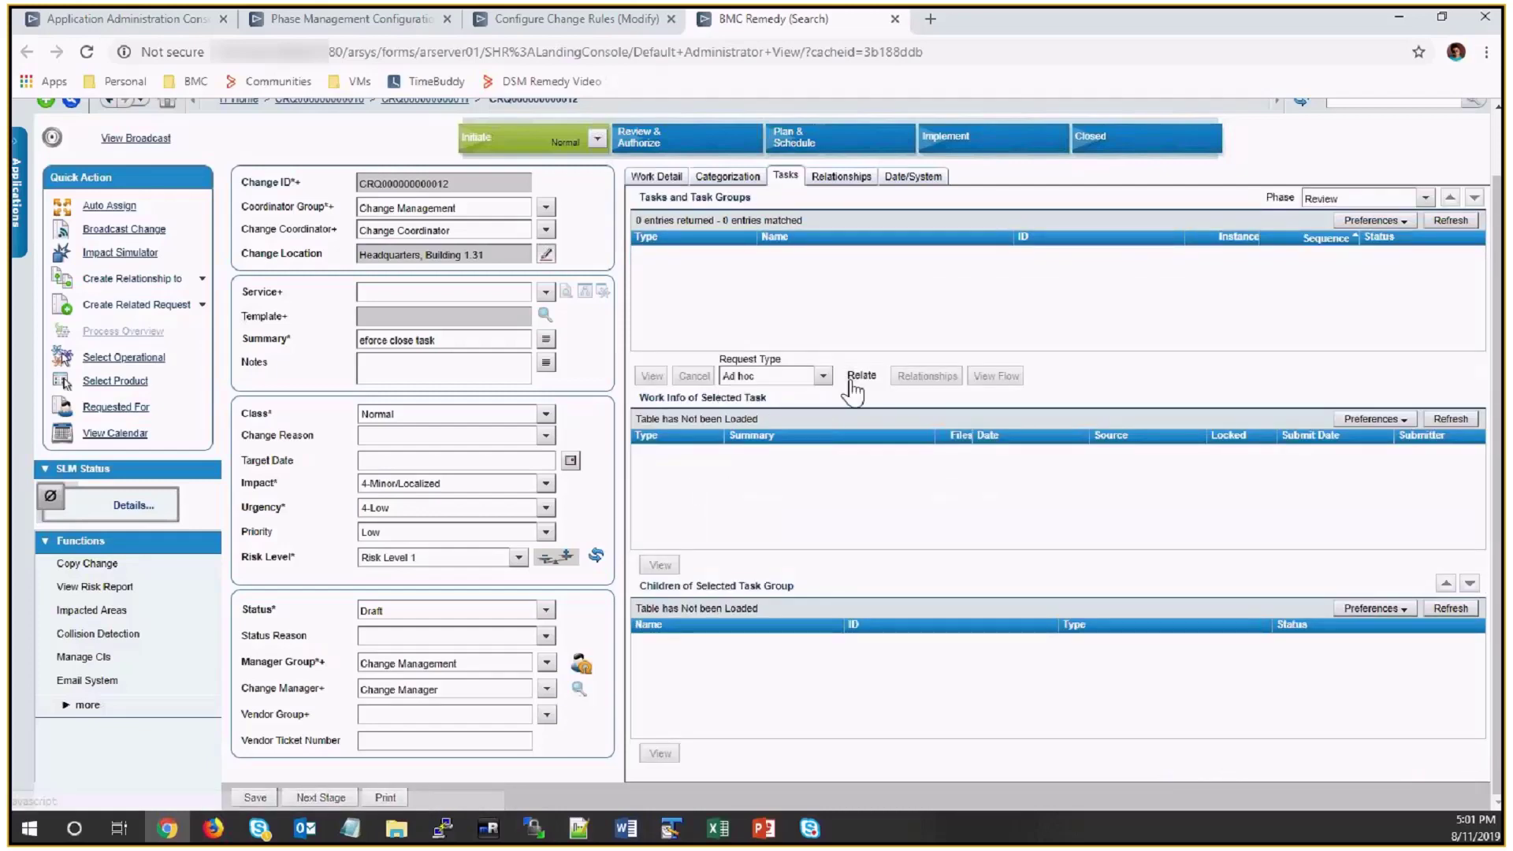
click(858, 377)
text(rev)
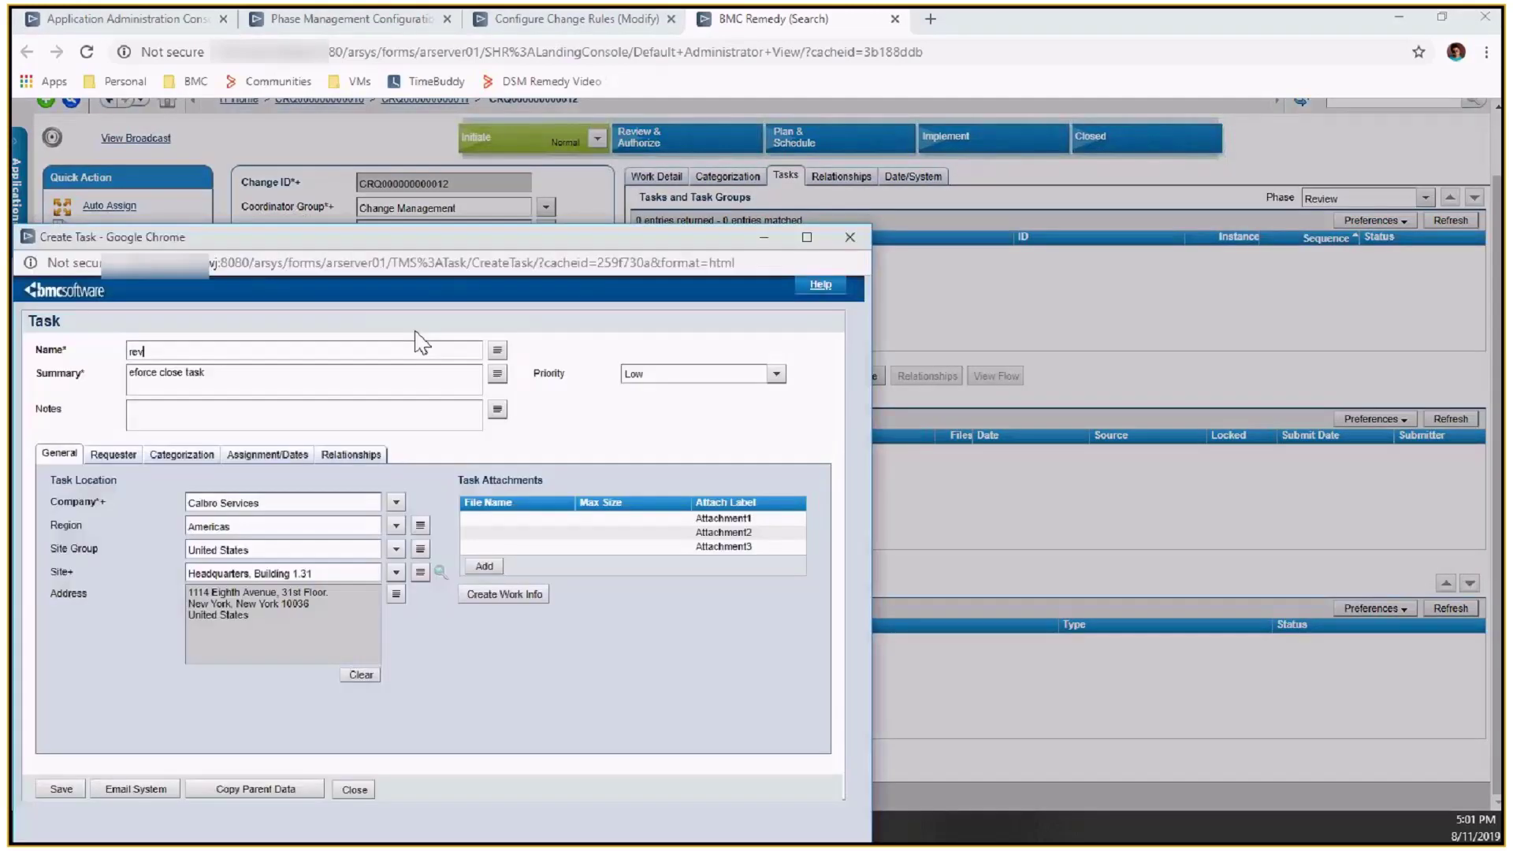
text(iew)
Assign the review task to Change Manager in the Change Management group of Calbro Services, IT Support, and save it
click(288, 456)
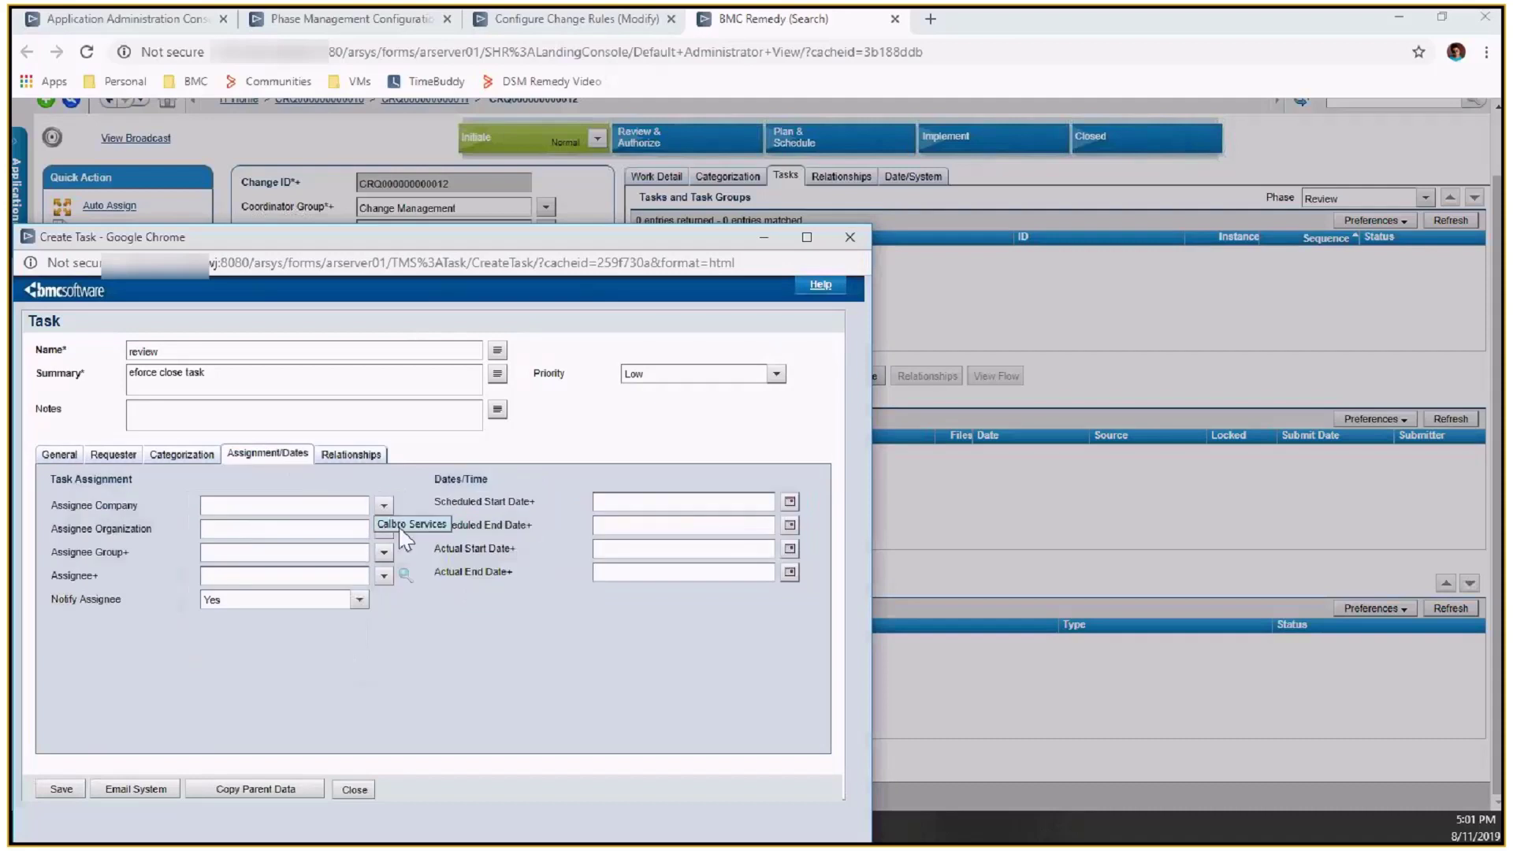
click(384, 552)
click(416, 582)
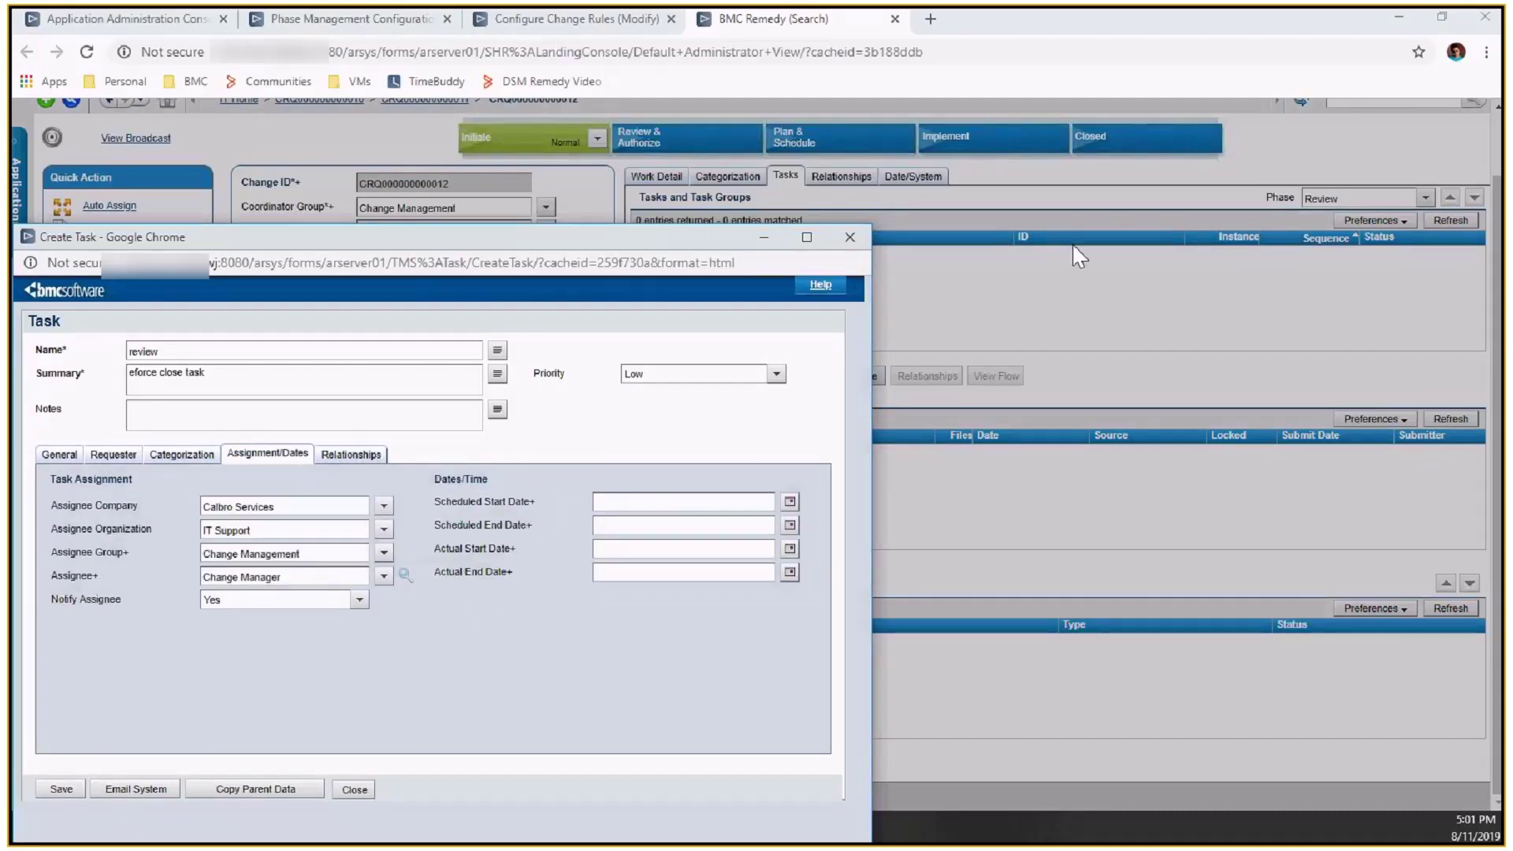
click(61, 789)
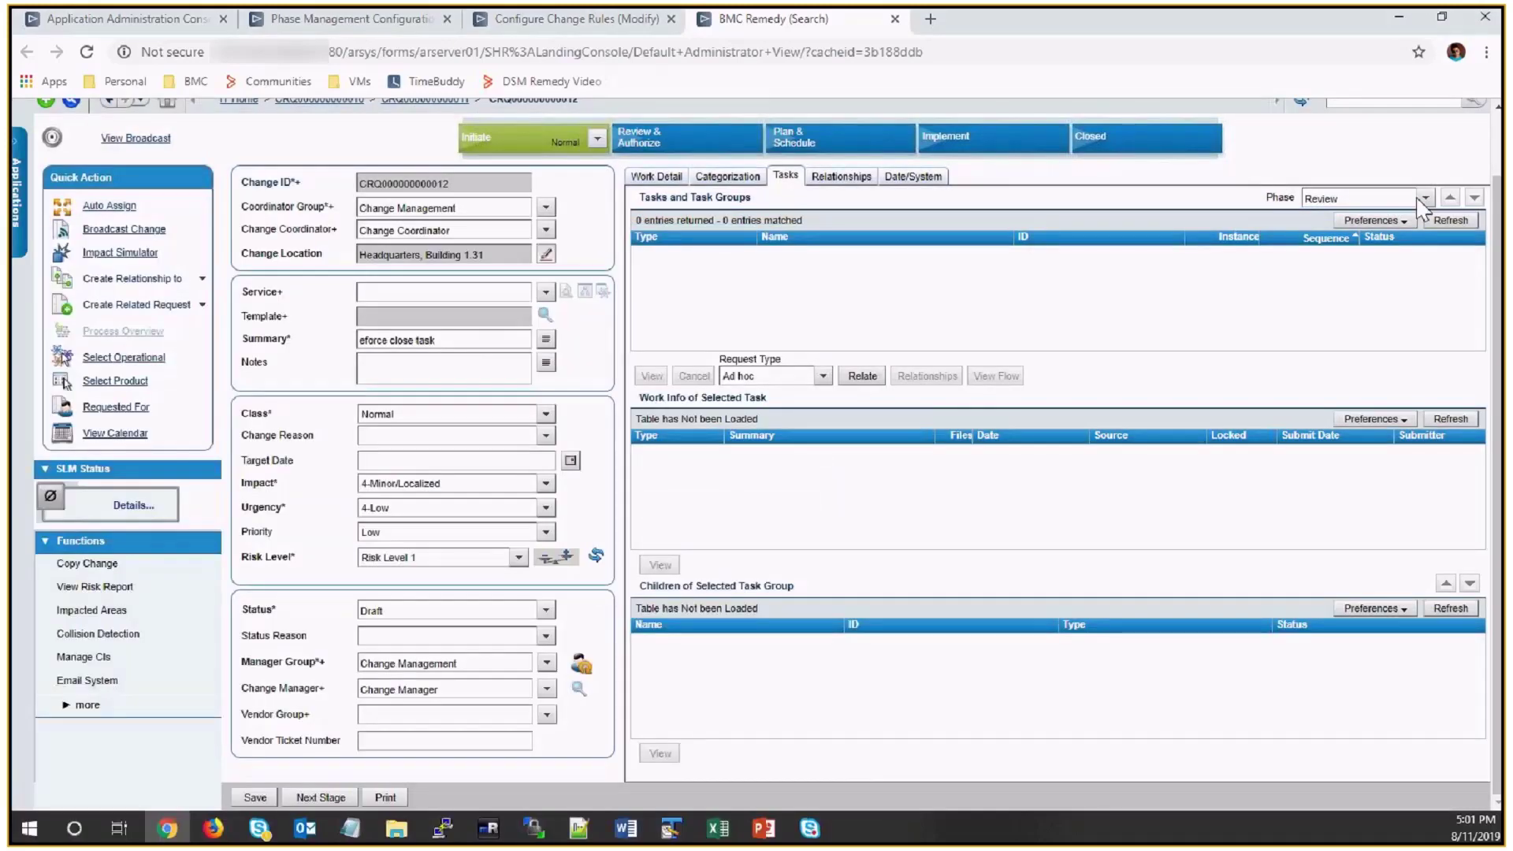
Start an ad hoc task named "imp" for the Implementation phase of the change request
click(862, 376)
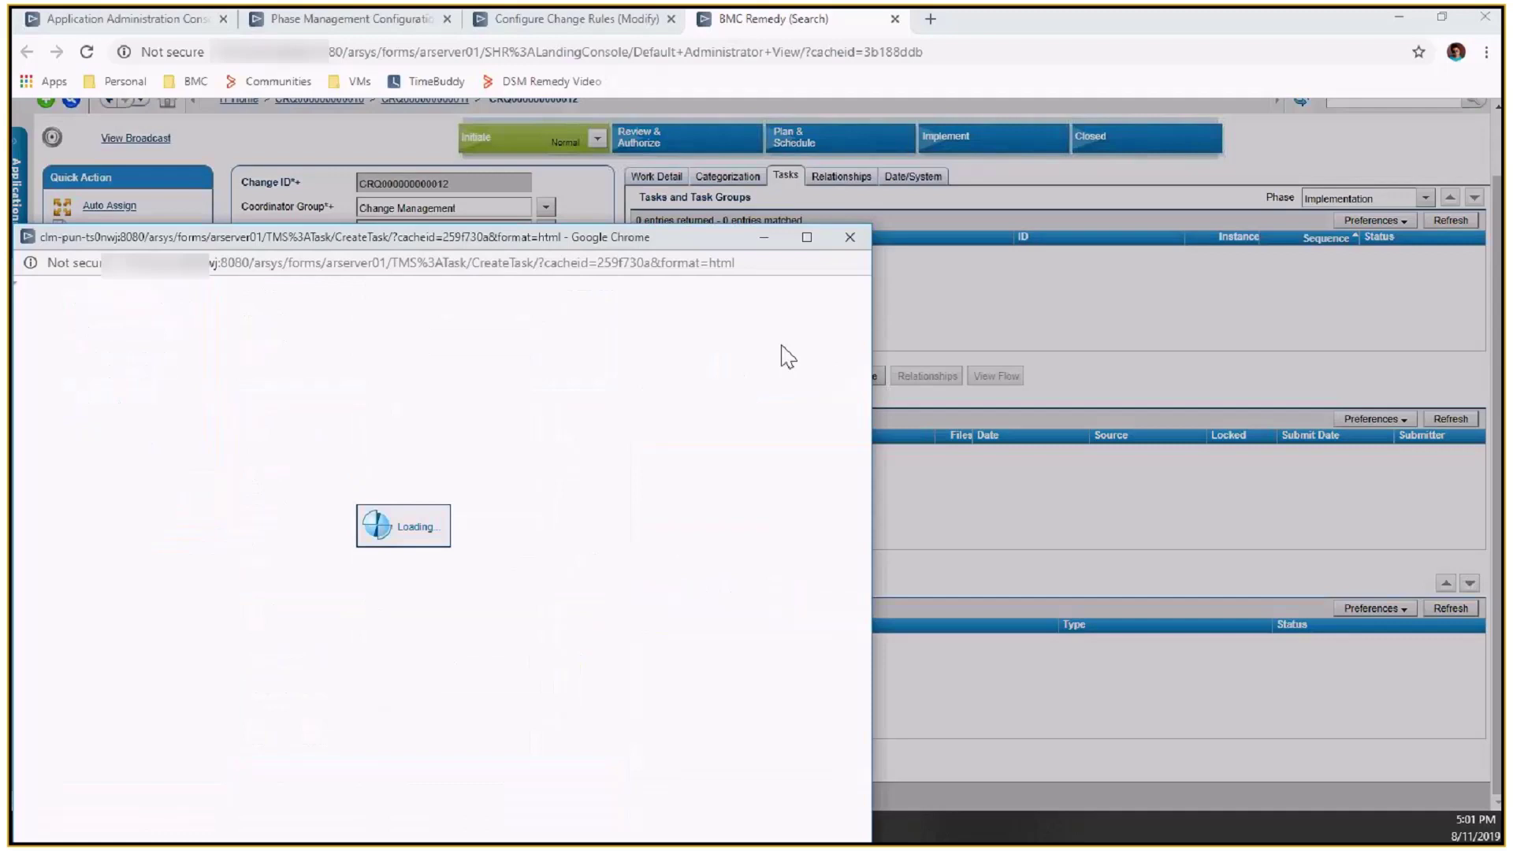
click(467, 356)
text(imp)
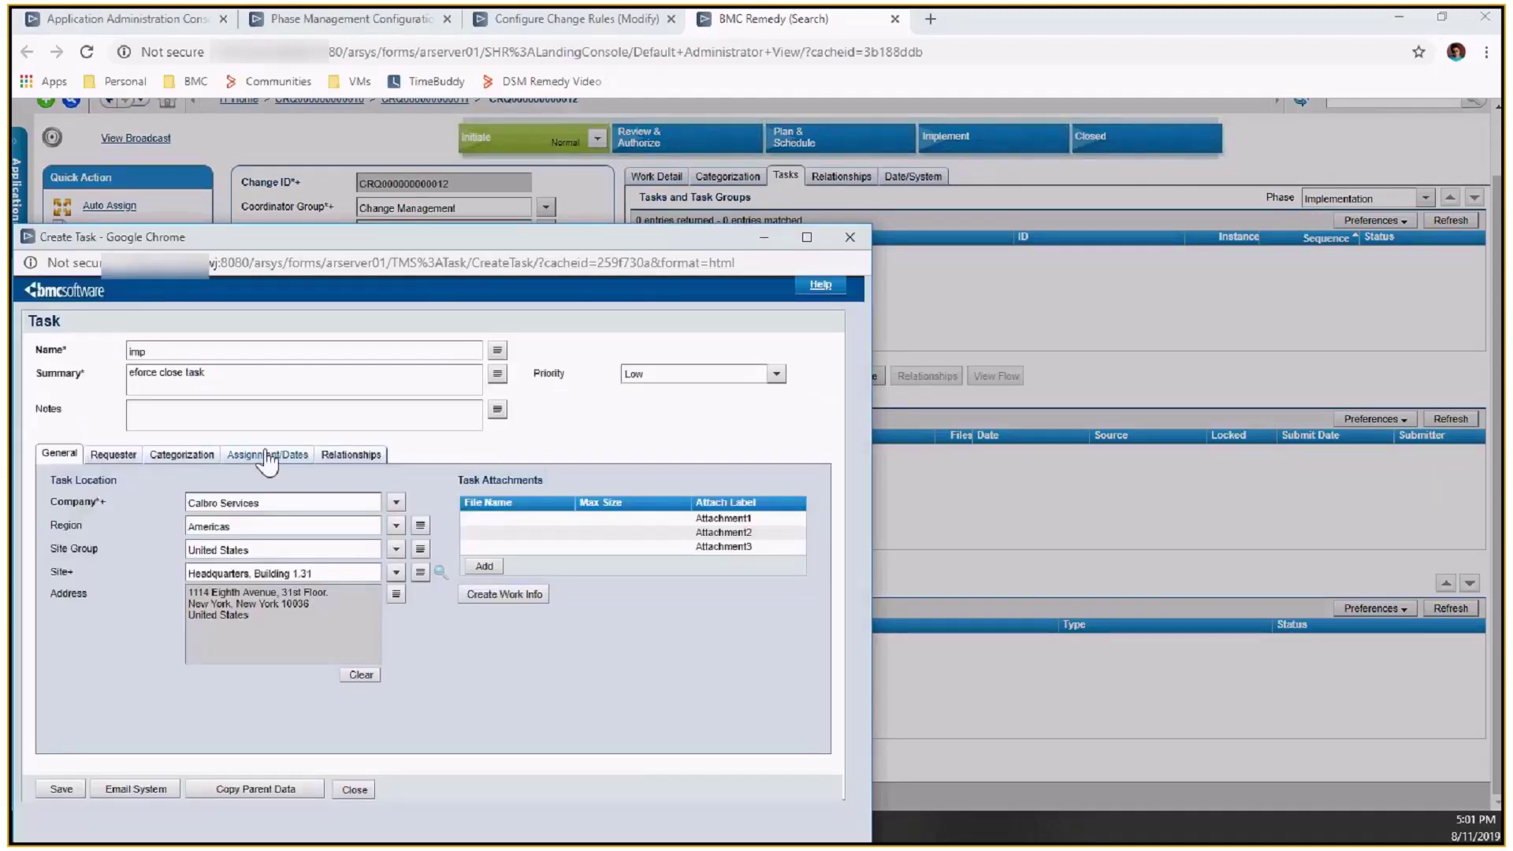
Assign the imp task to Change Manager in the Change Management group of Calbro Services, IT Support, and save it
click(267, 454)
click(384, 529)
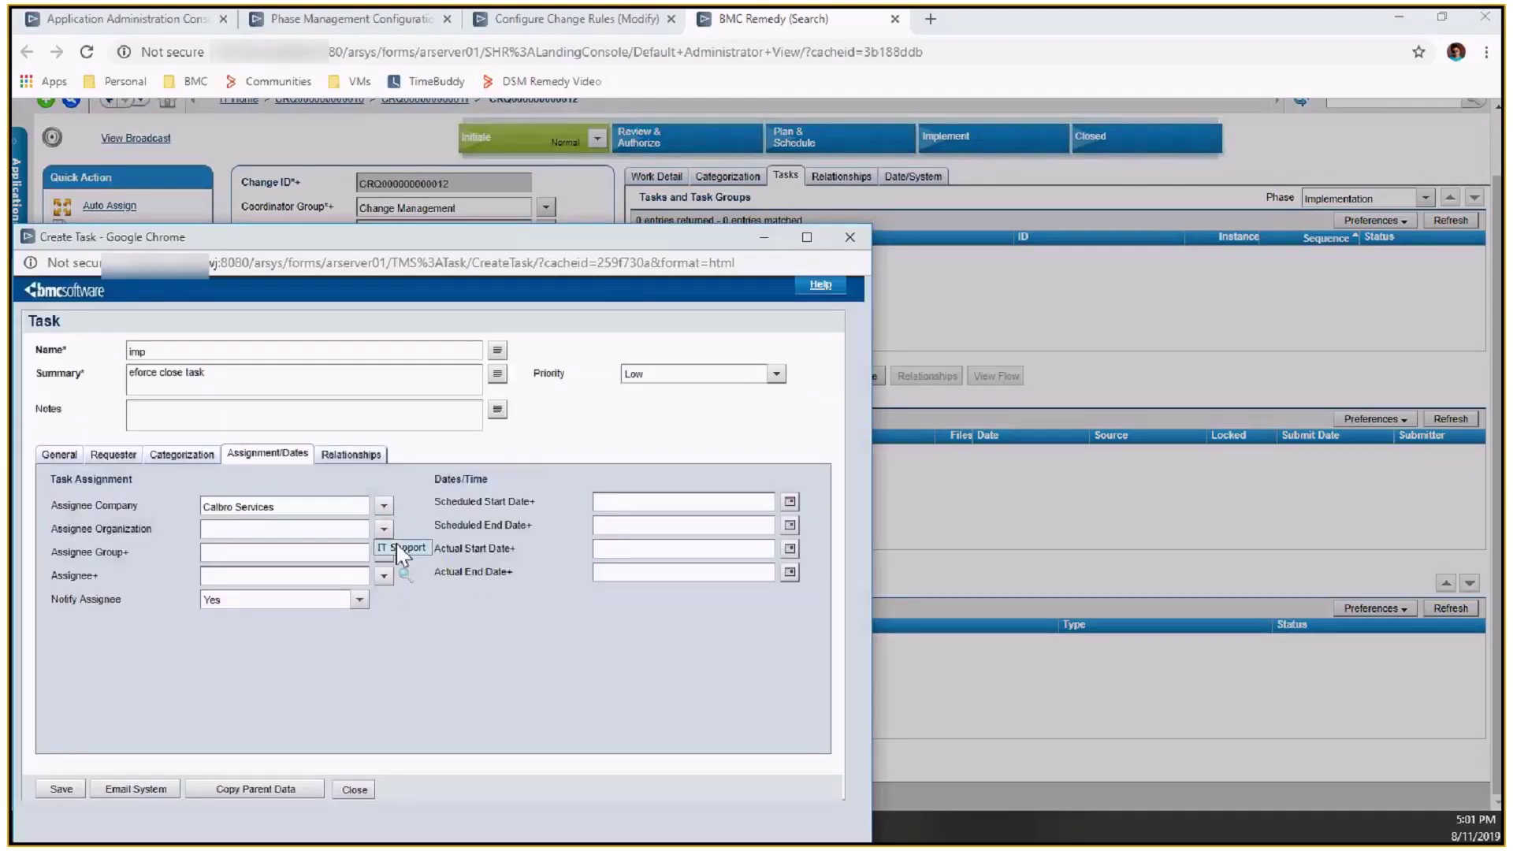
click(394, 547)
click(384, 552)
click(407, 587)
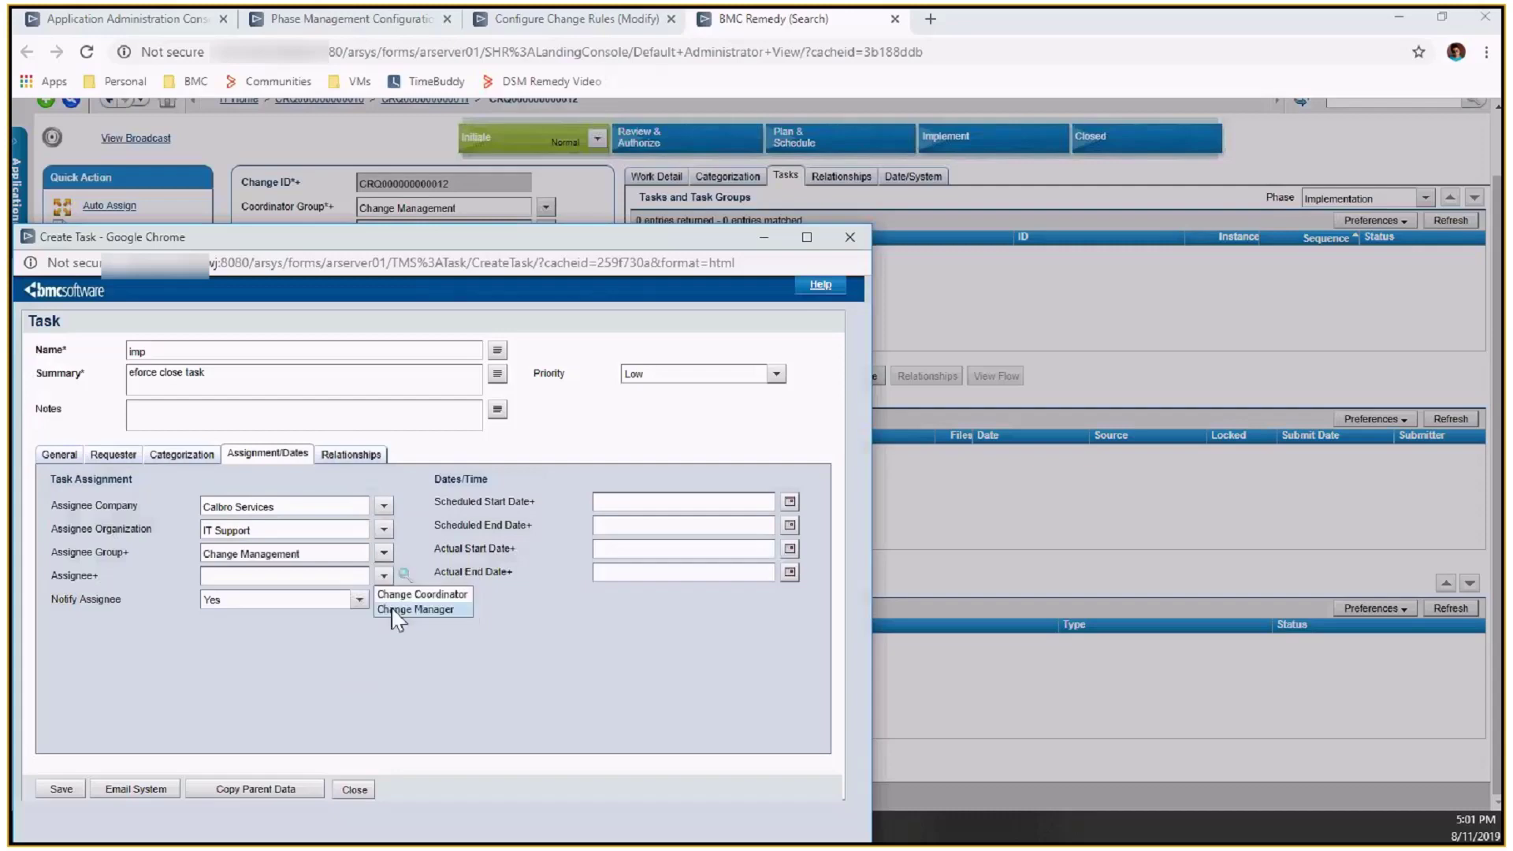
click(399, 603)
click(62, 788)
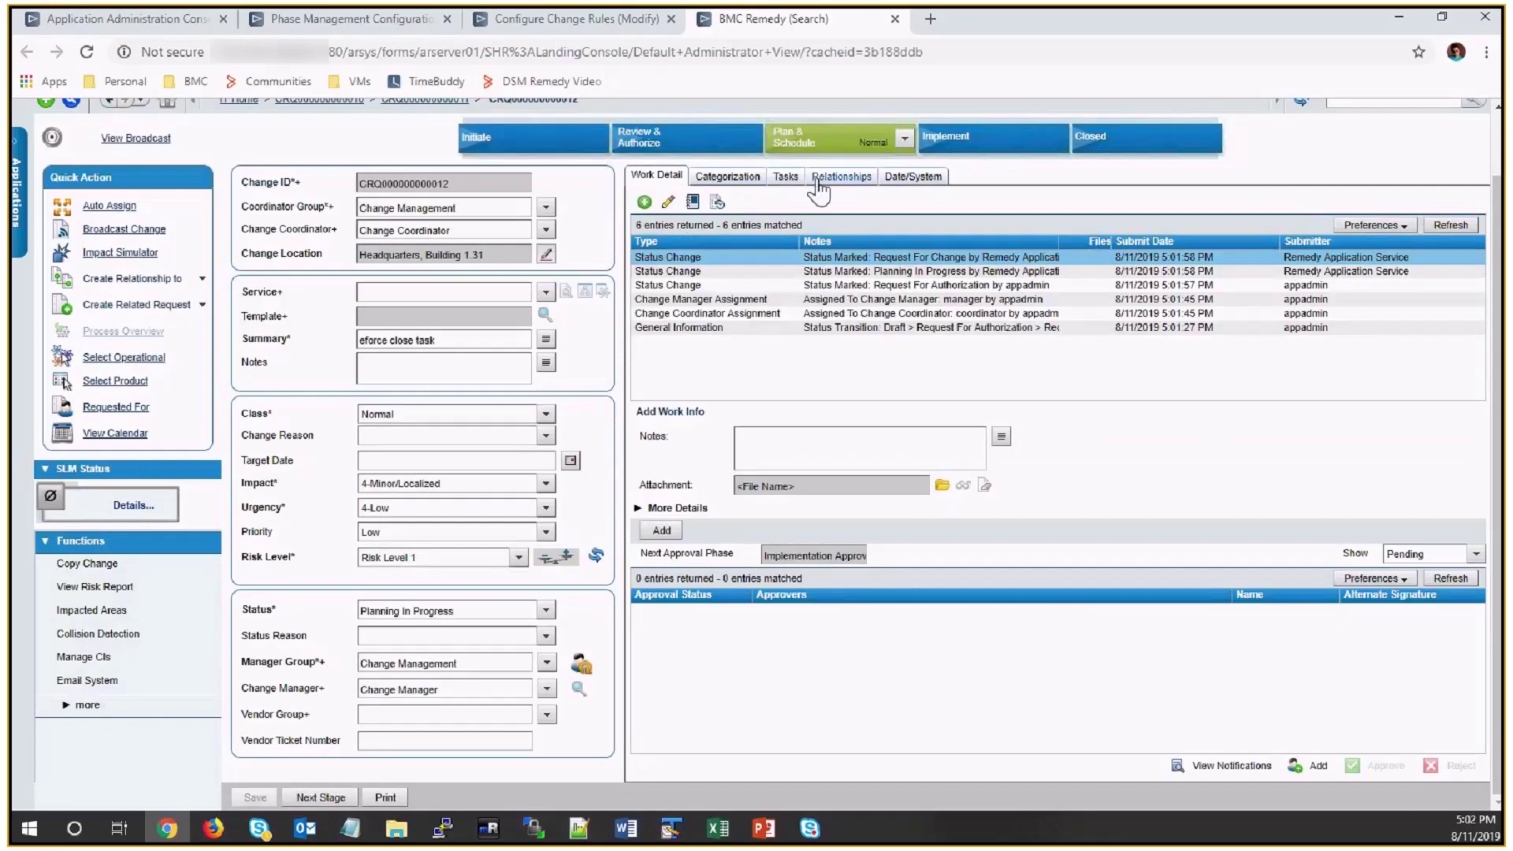
Check the change request's tasks in the Review phase
click(785, 178)
click(1349, 199)
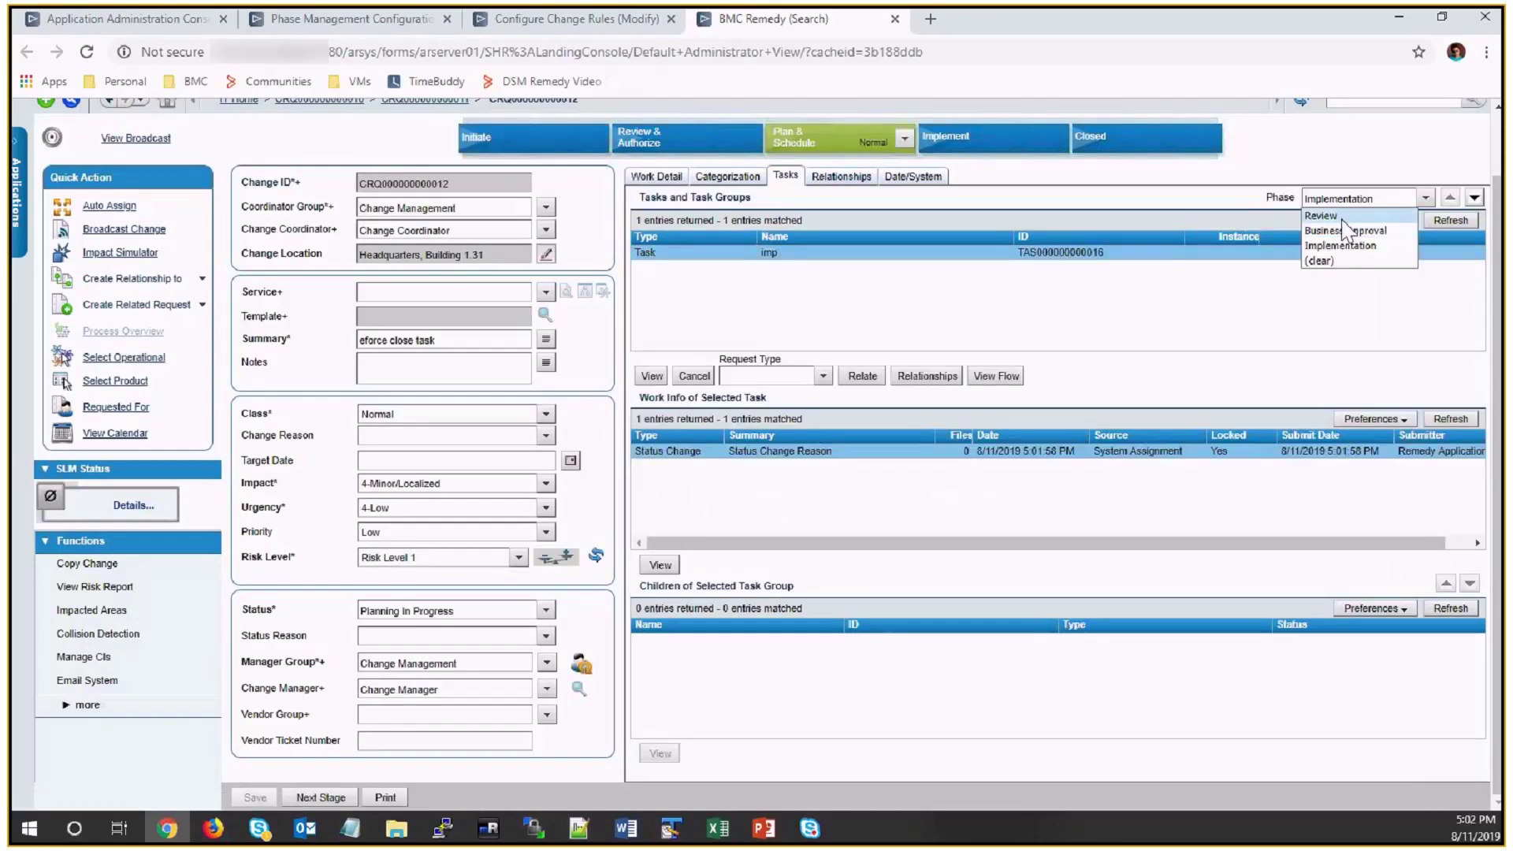
click(1332, 216)
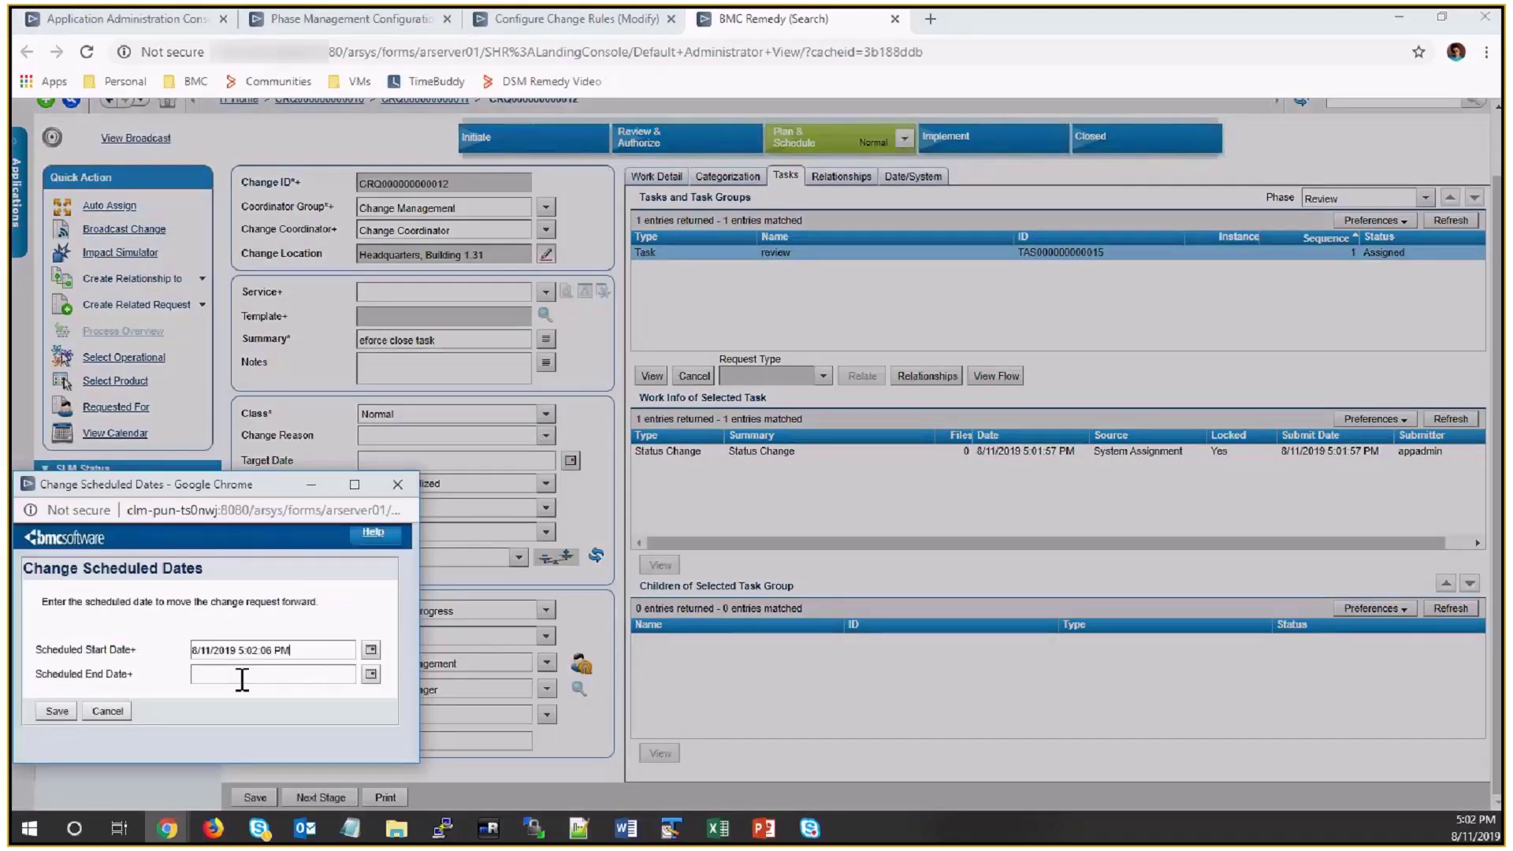
Try to advance the change while its review task is still open, using a scheduled start of 8/11/2019 5:02:06 PM, and read the response
click(242, 676)
key(Return)
click(65, 711)
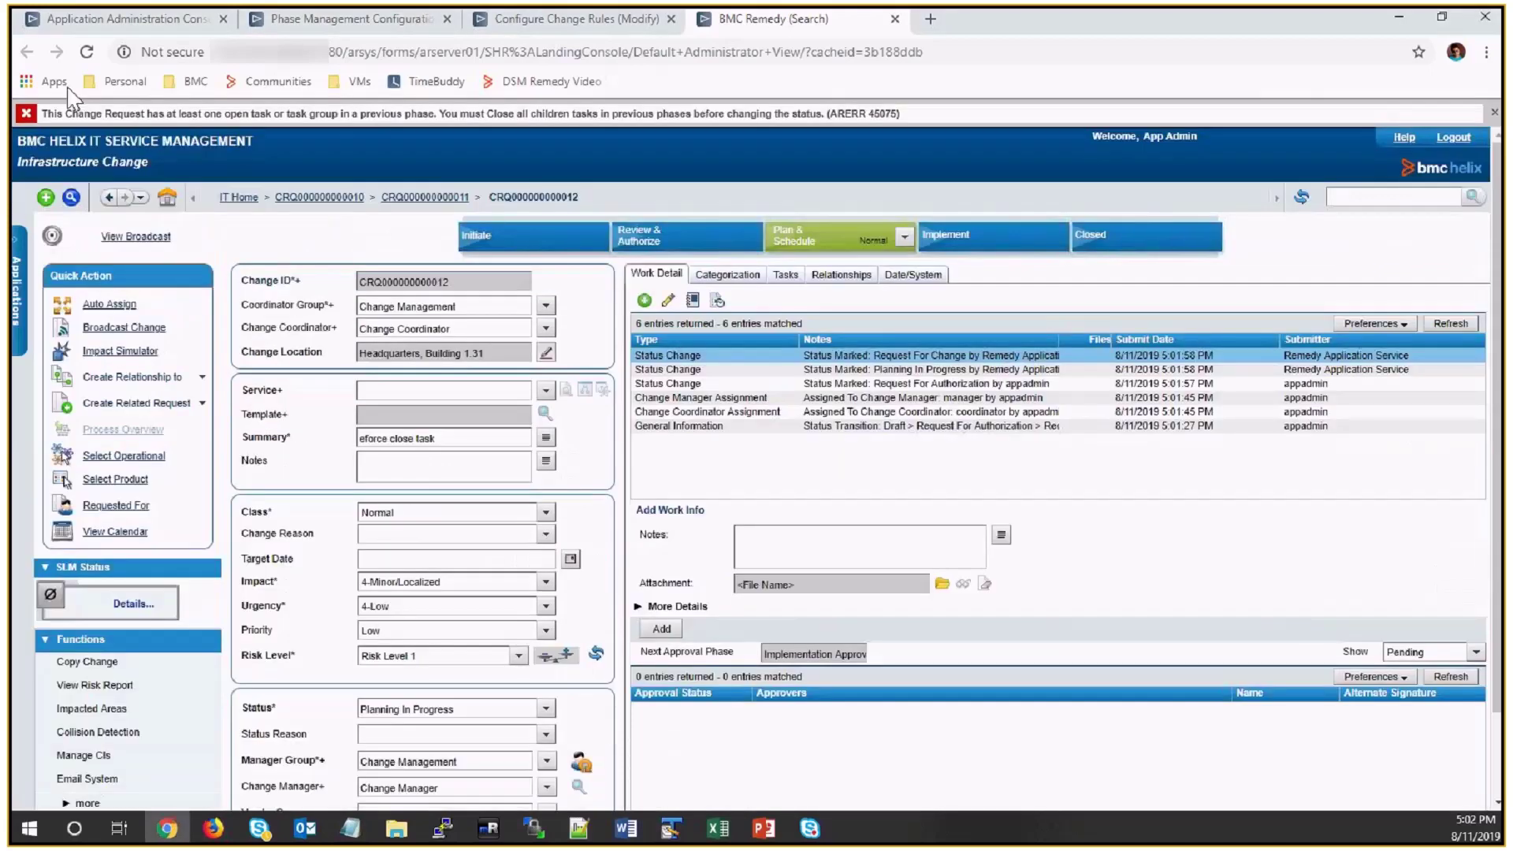
drag(67, 113, 813, 129)
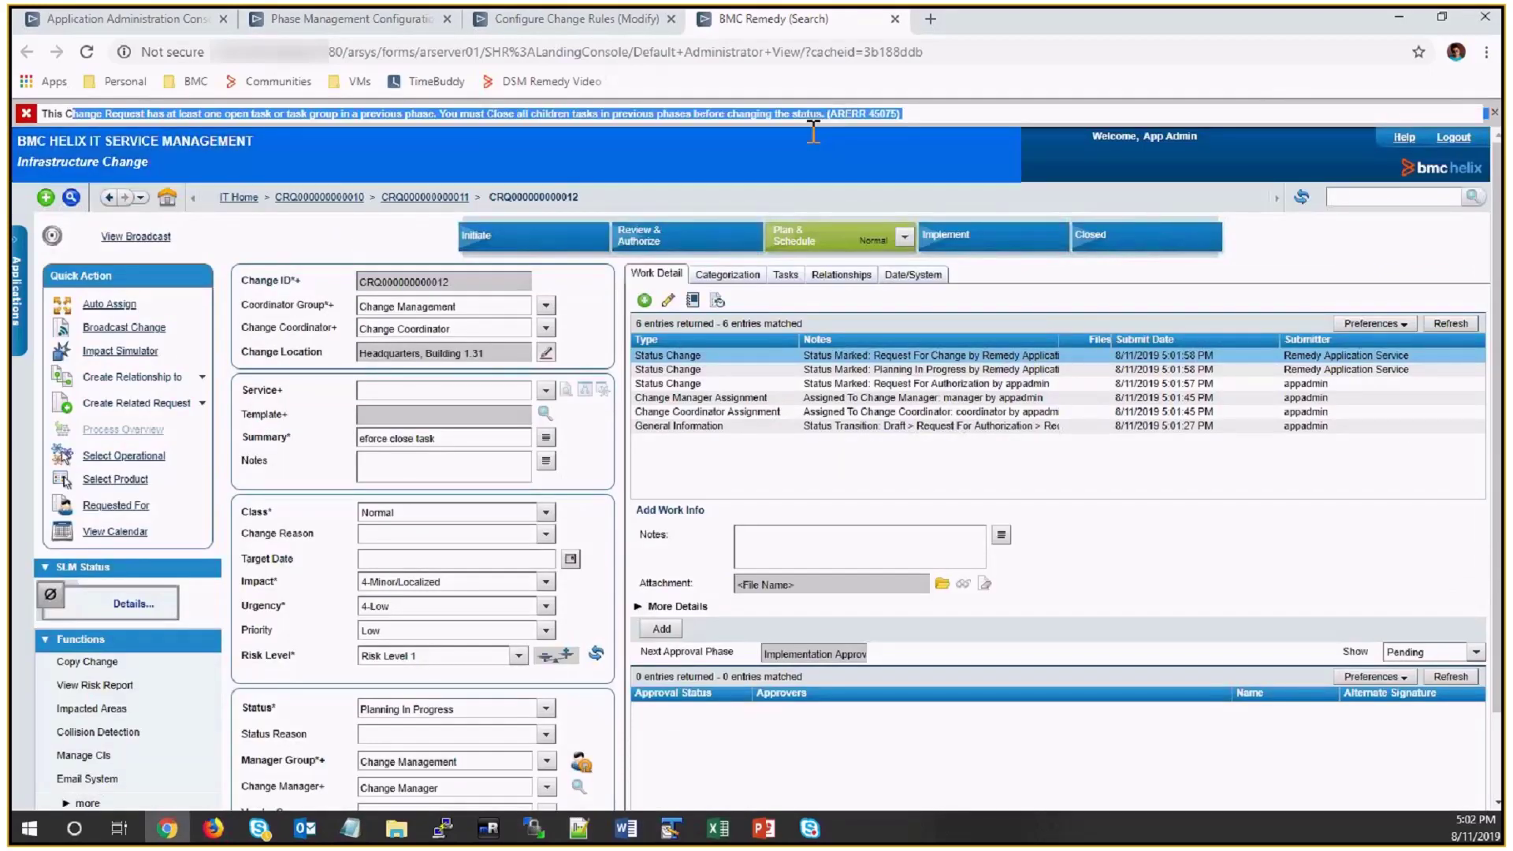
click(912, 113)
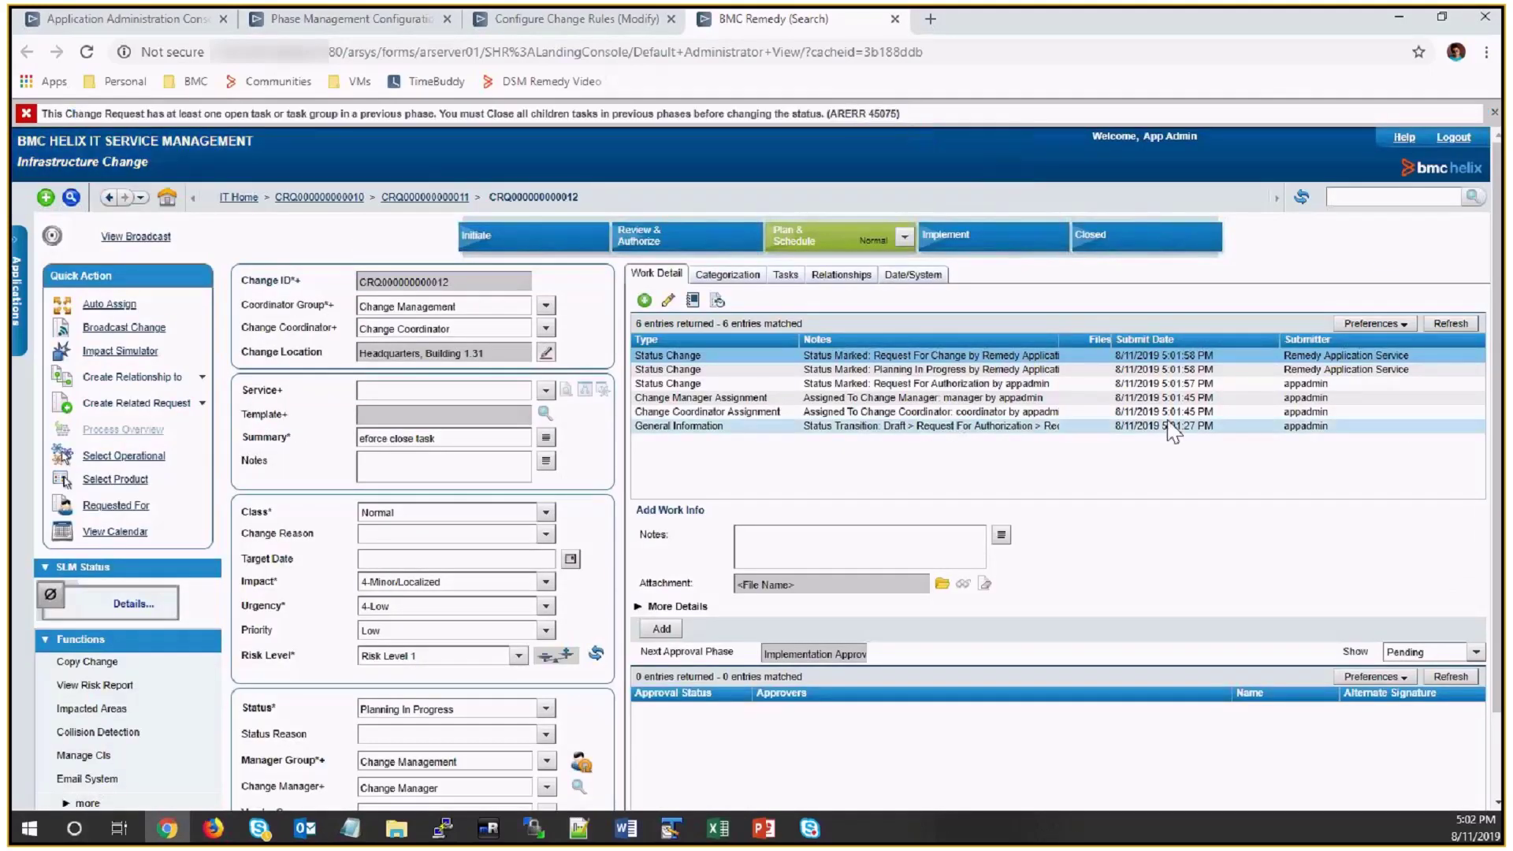
Open the Review-phase task, set its status to Work in Progress and save it
click(786, 274)
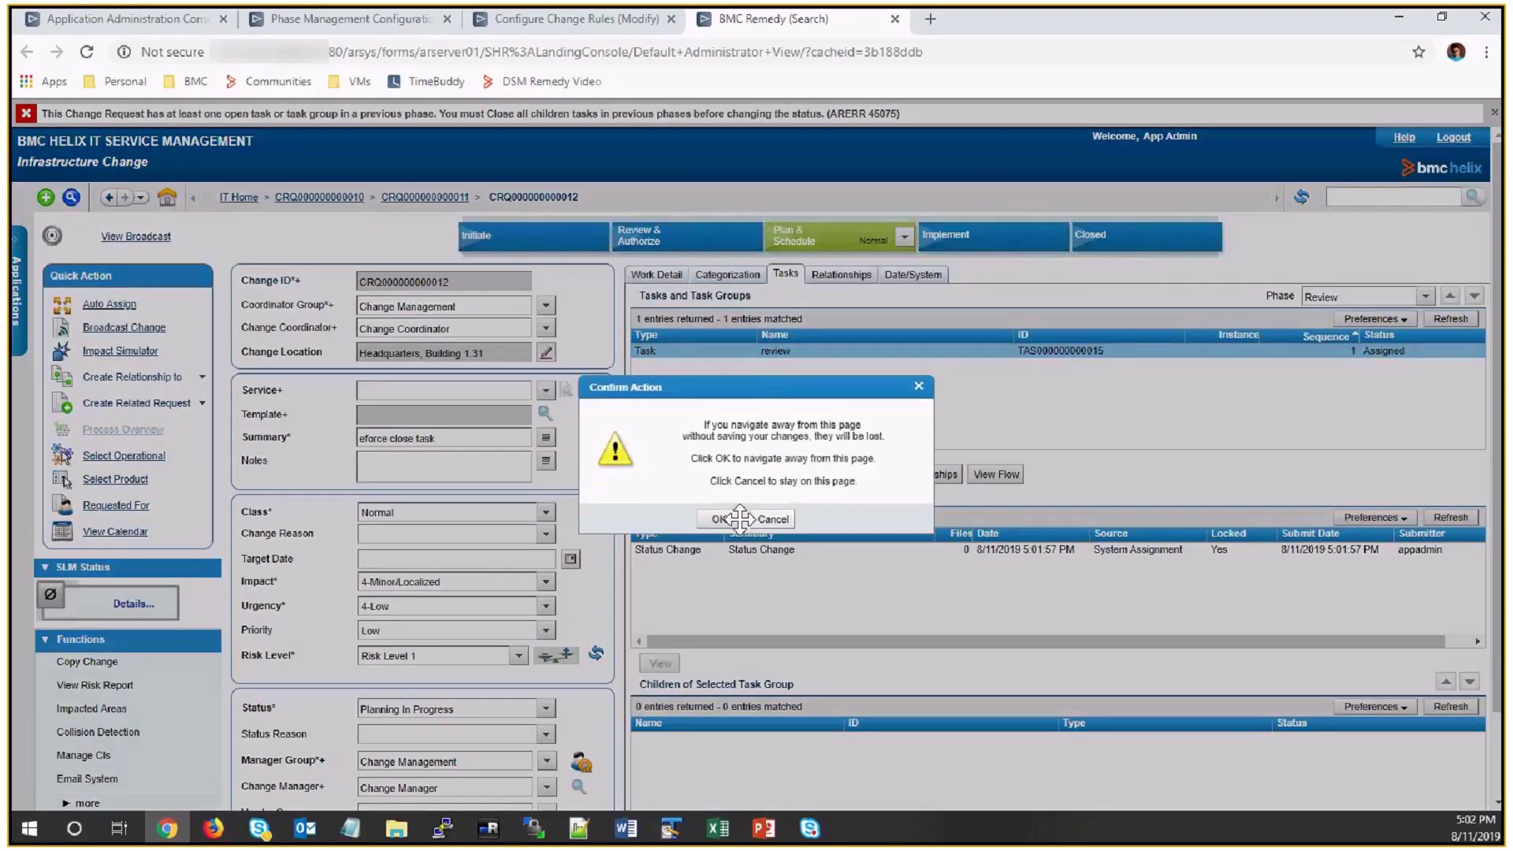
click(735, 519)
click(721, 277)
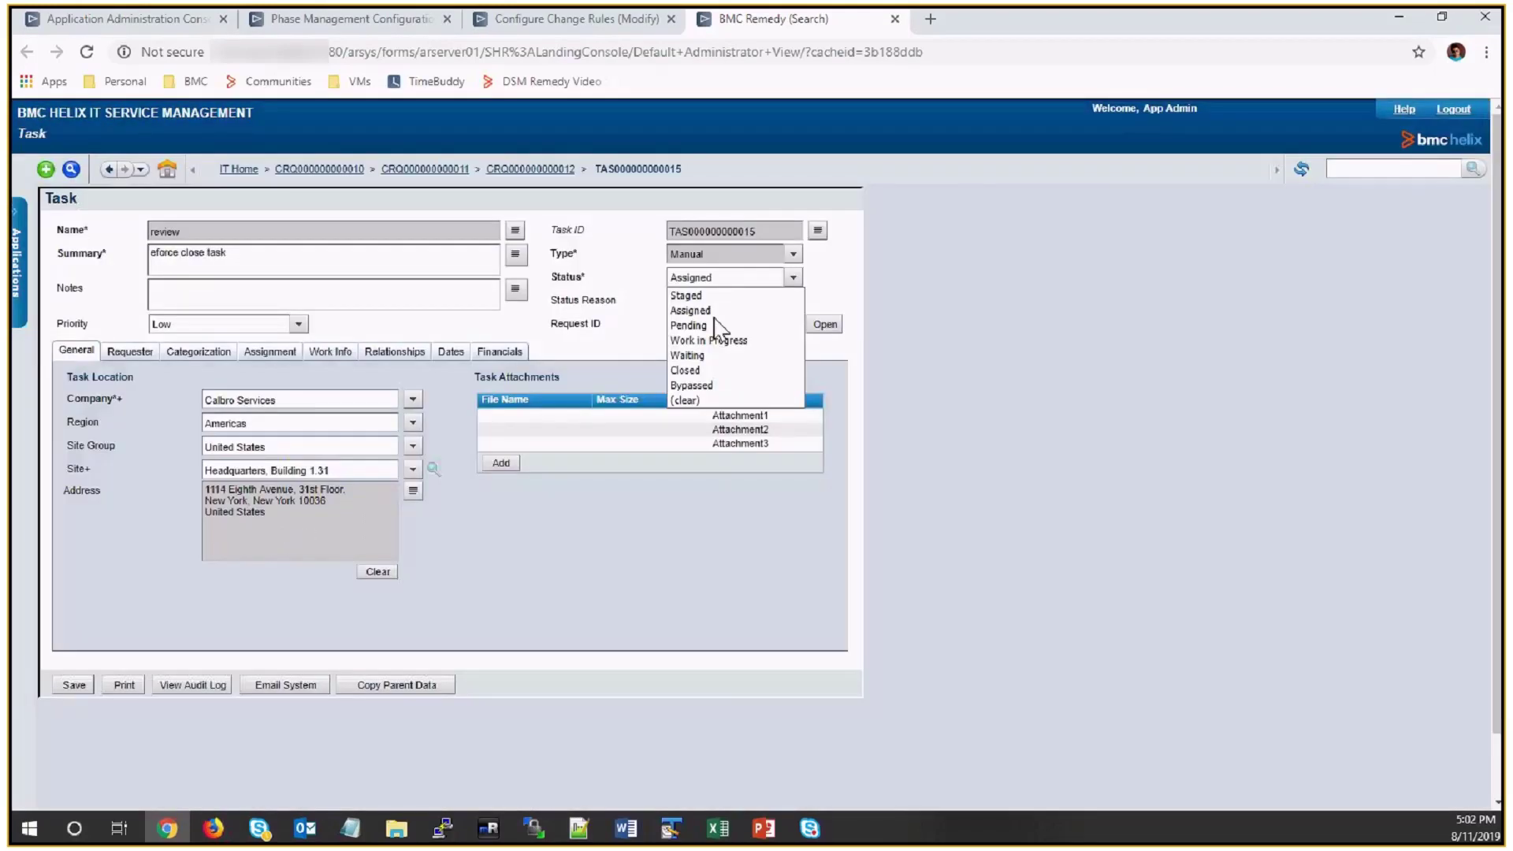
click(709, 340)
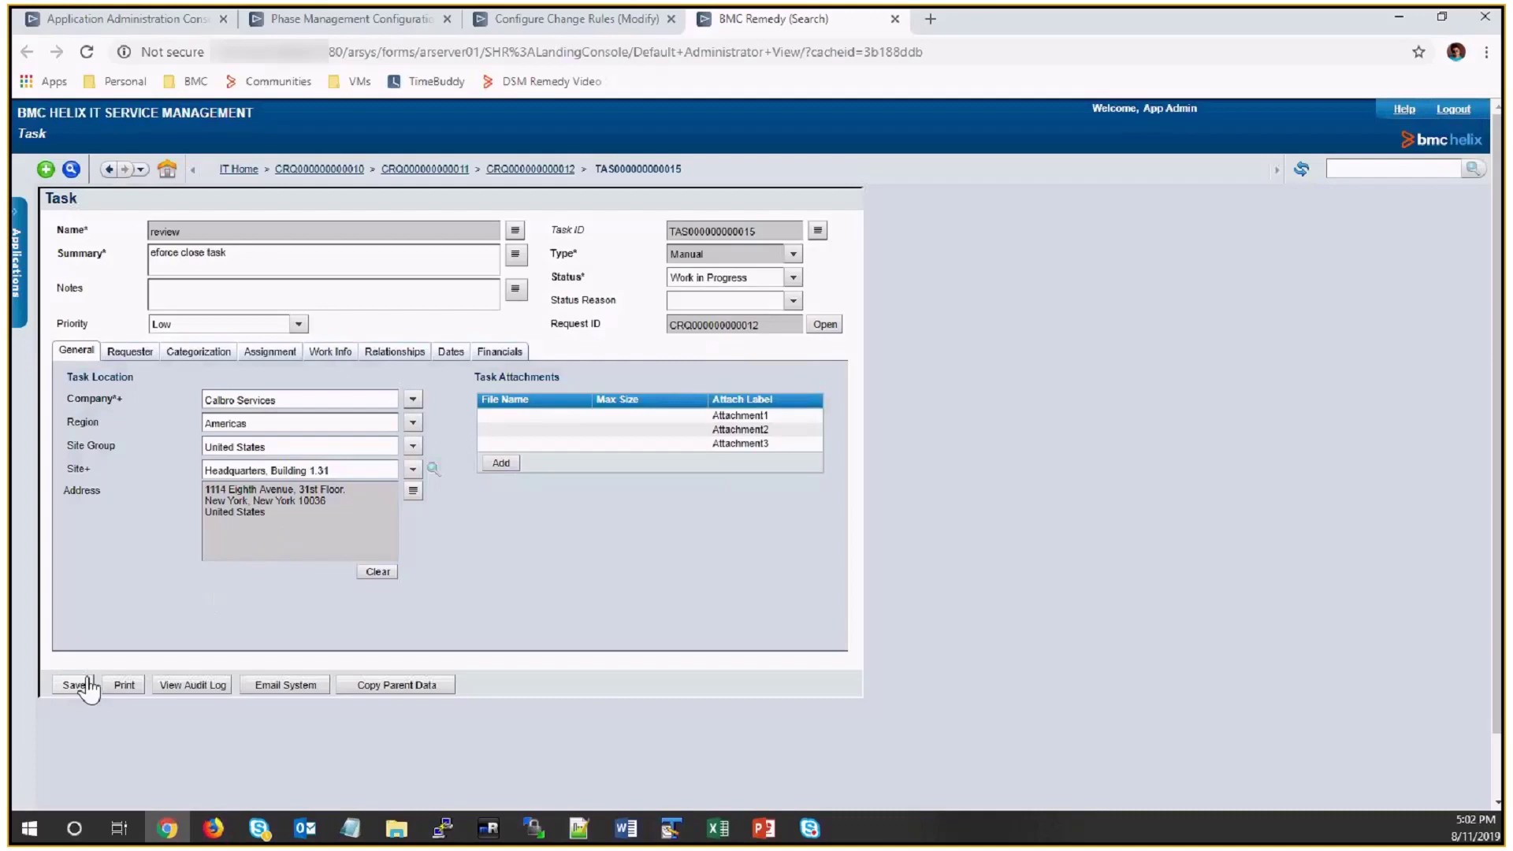
click(74, 685)
Set the review task's status to Closed and save it
click(725, 277)
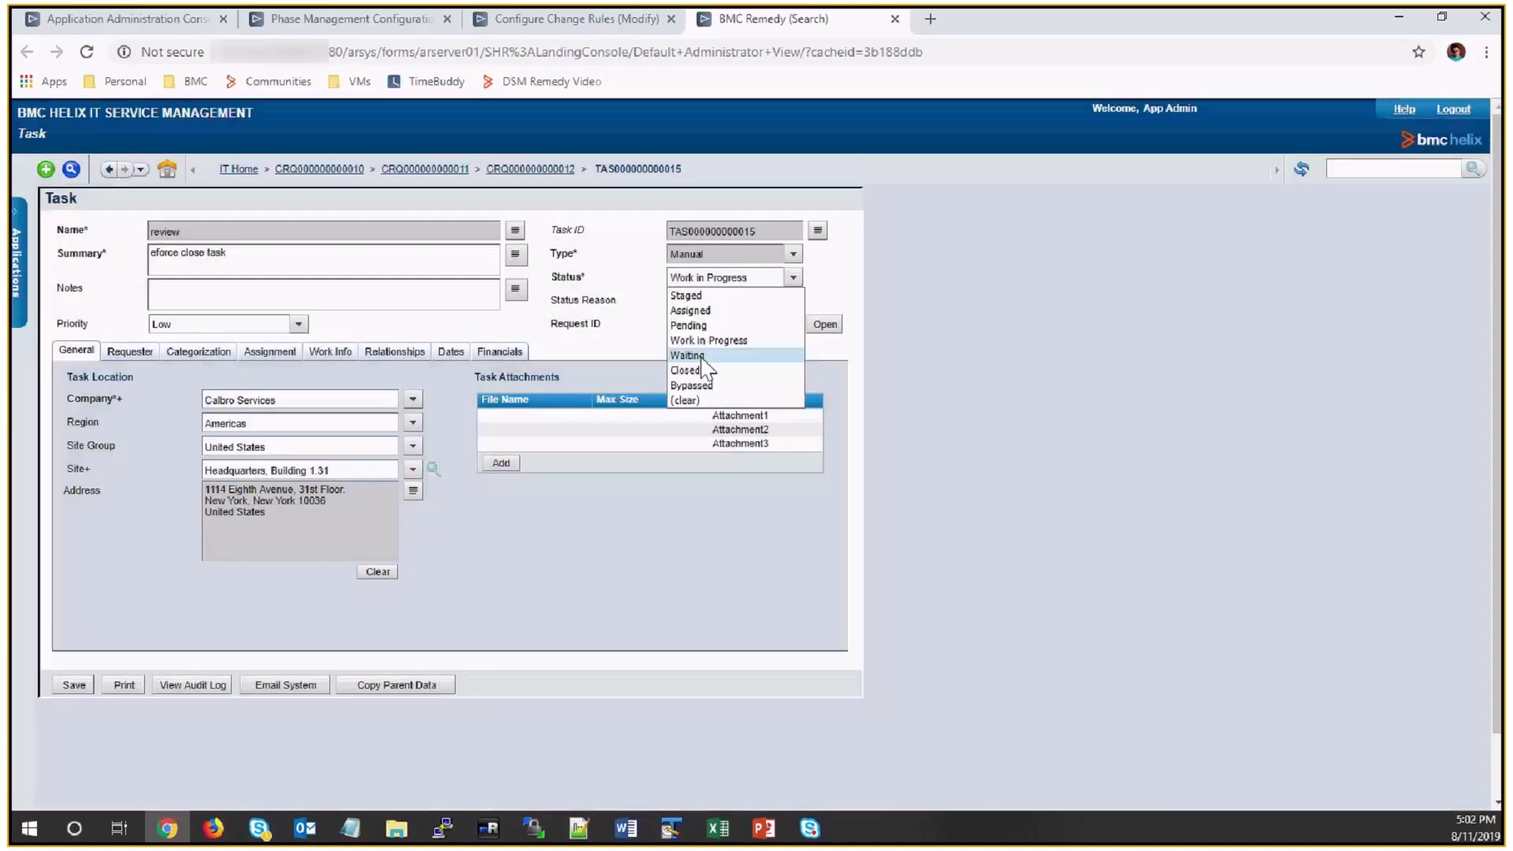
click(694, 369)
click(74, 685)
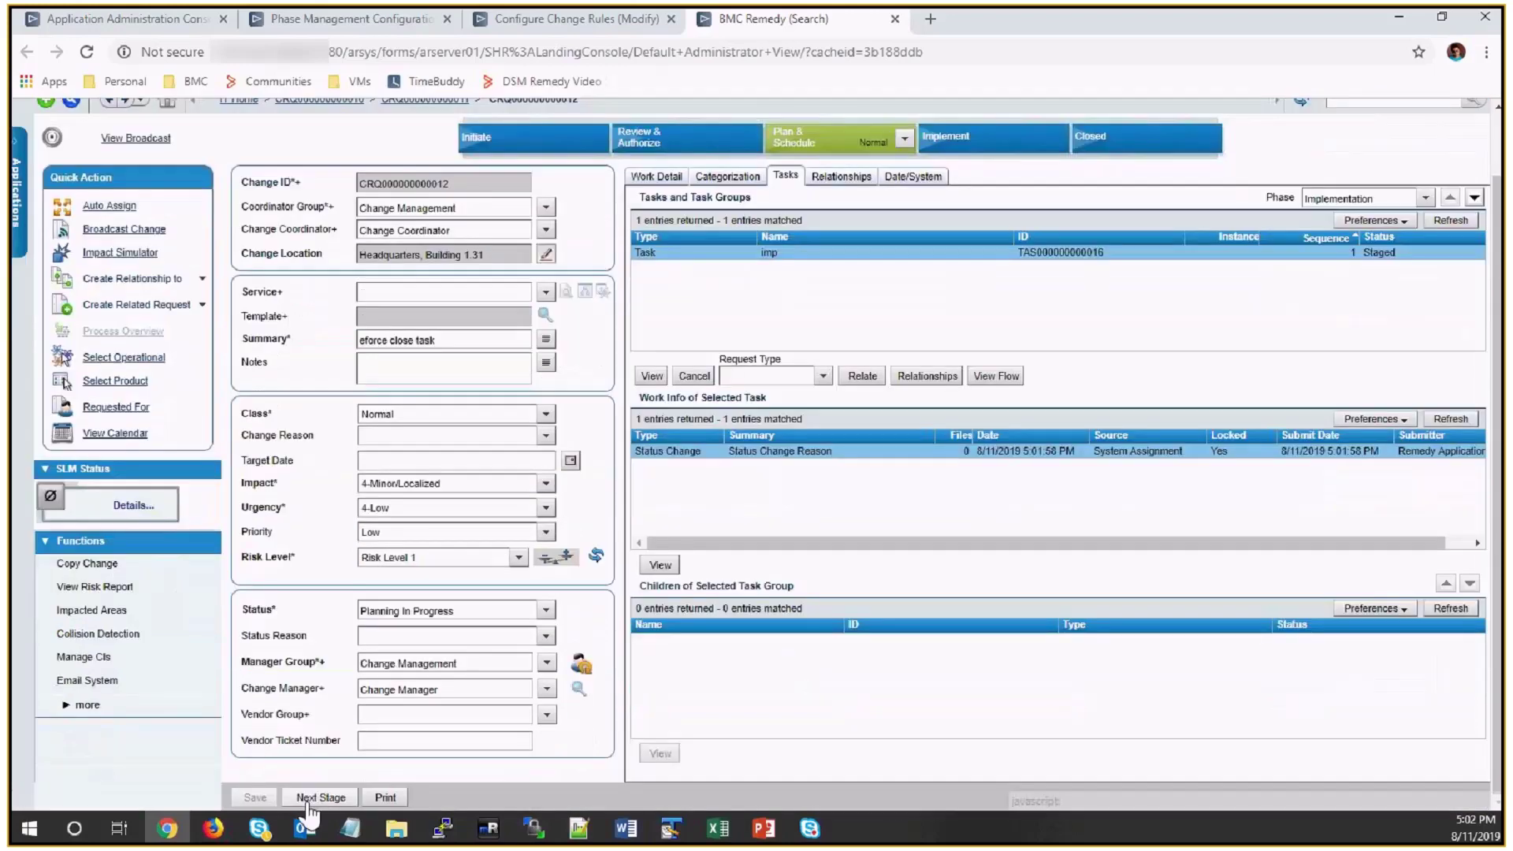
Advance the change to Scheduled For Review with scheduled dates 8/11/2019 5:02:28 PM to 5:02:29 PM
click(306, 800)
text(8/11/2019 5:02:28 PM)
key(Tab)
text(8/11/2019 5:02:29 PM)
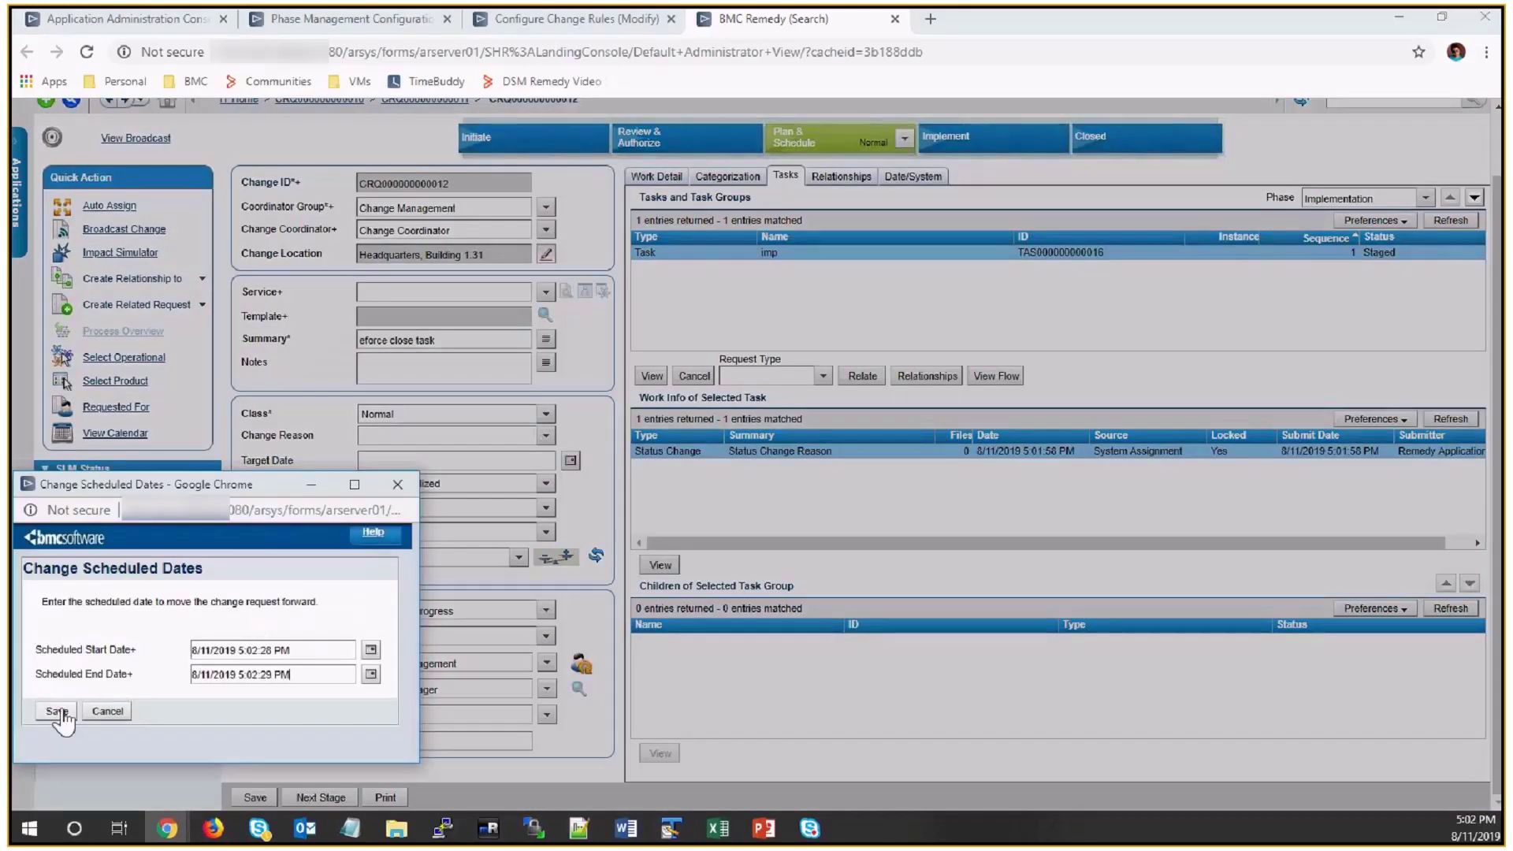
click(57, 712)
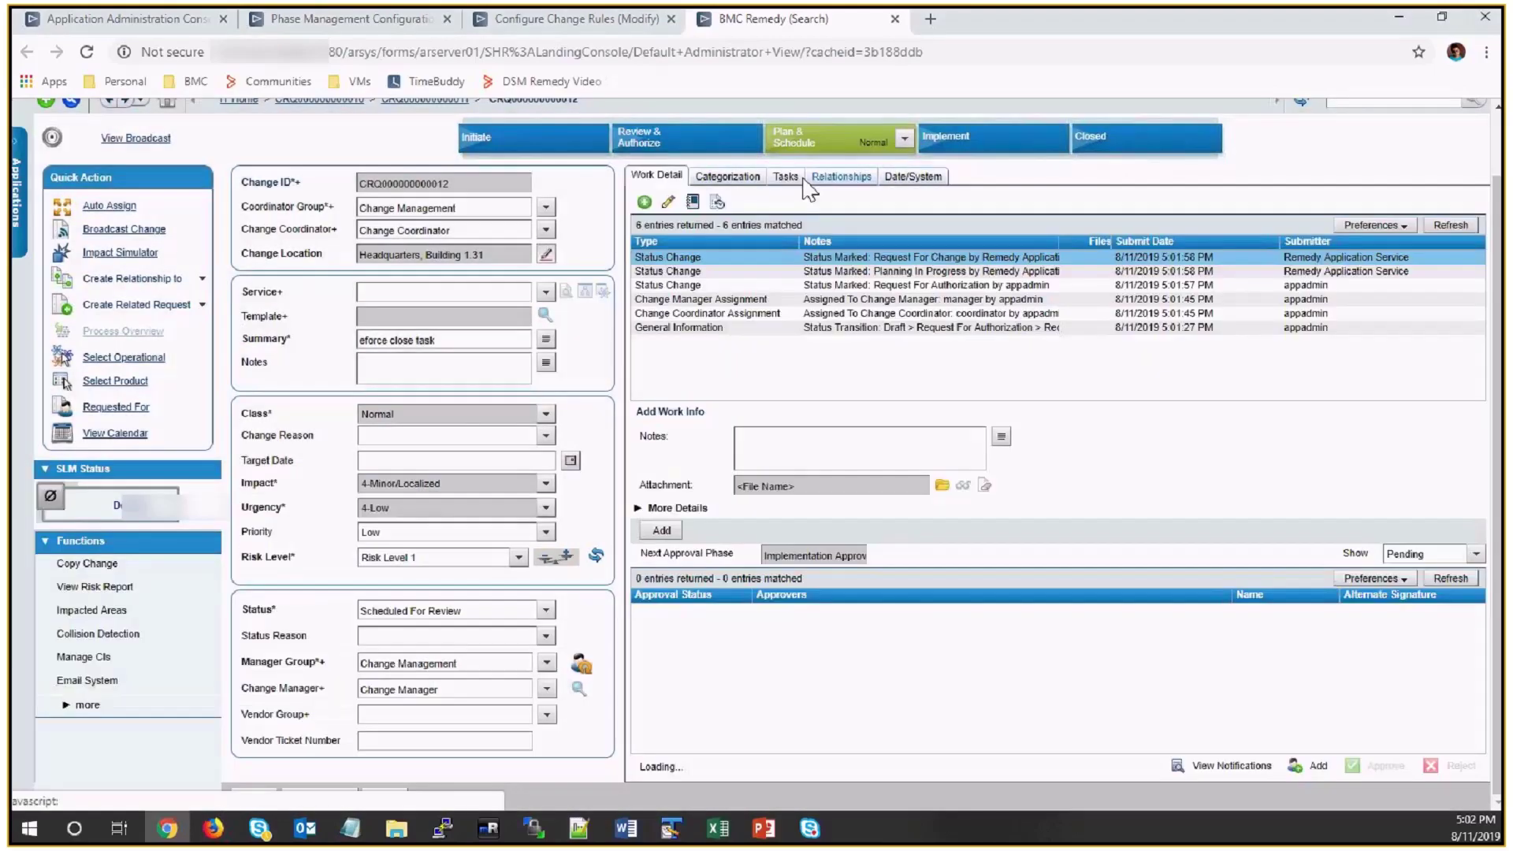